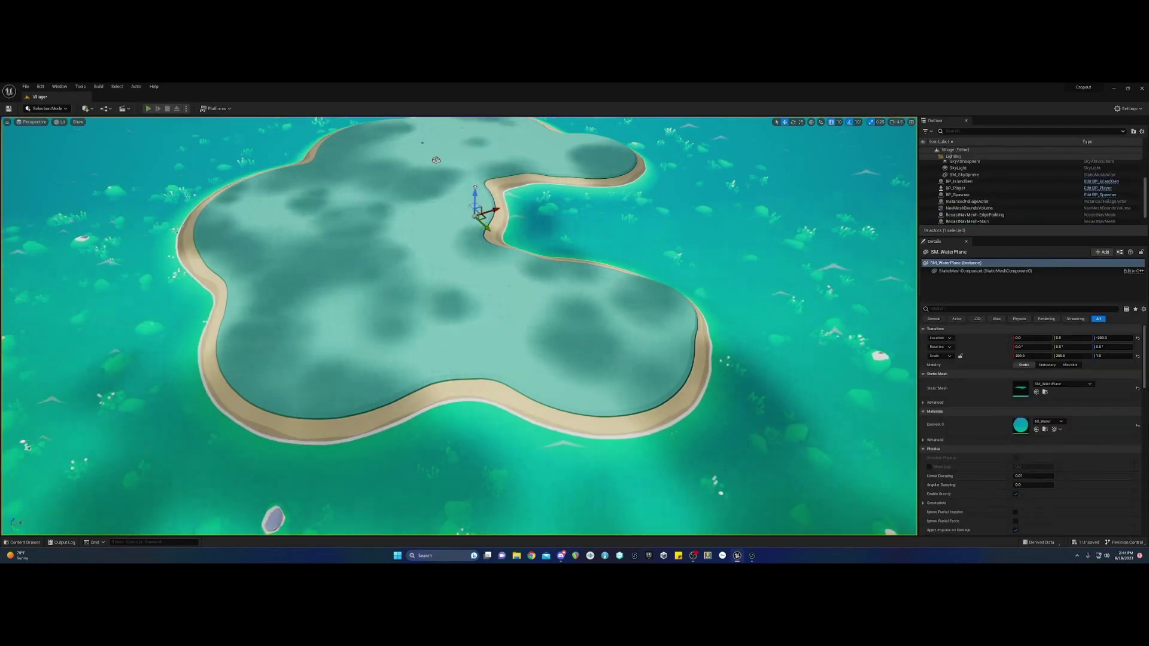
Run the Village level in the editor and check the villagers working around the town center and nearby tree.
key(alt+p)
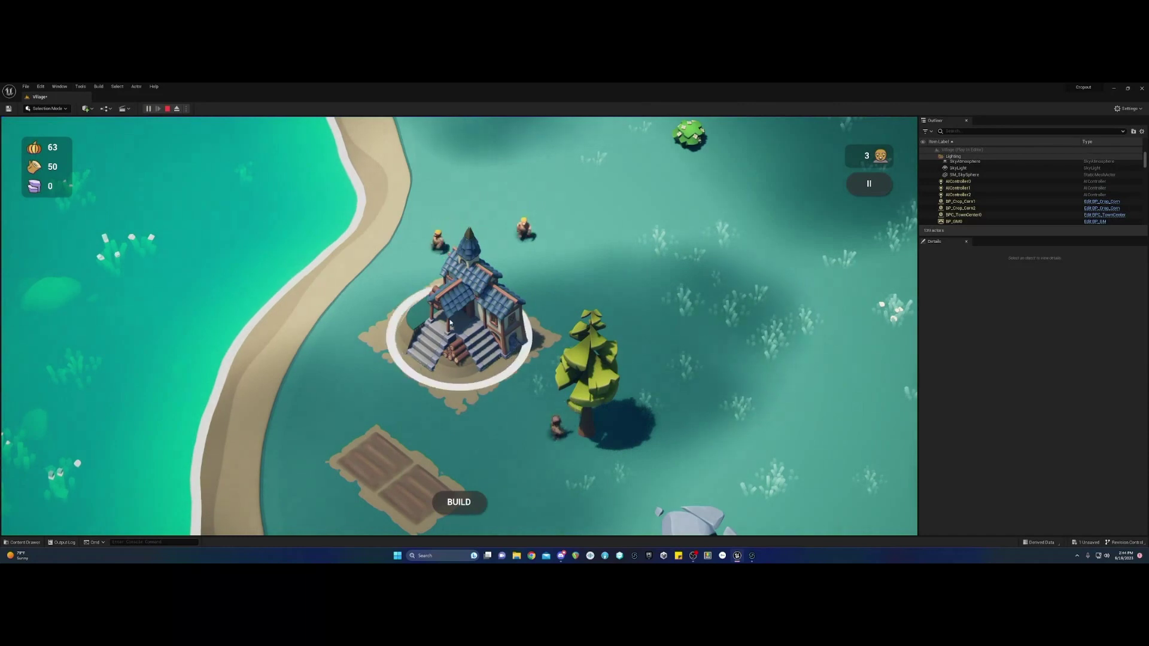
key(s)
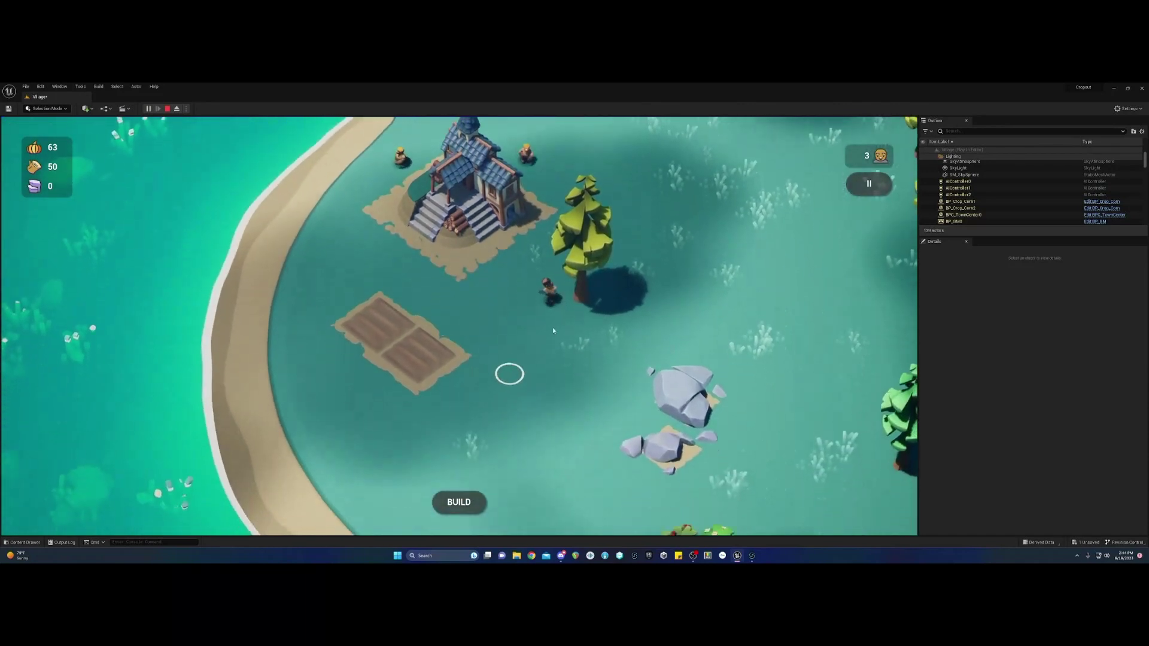
click(551, 291)
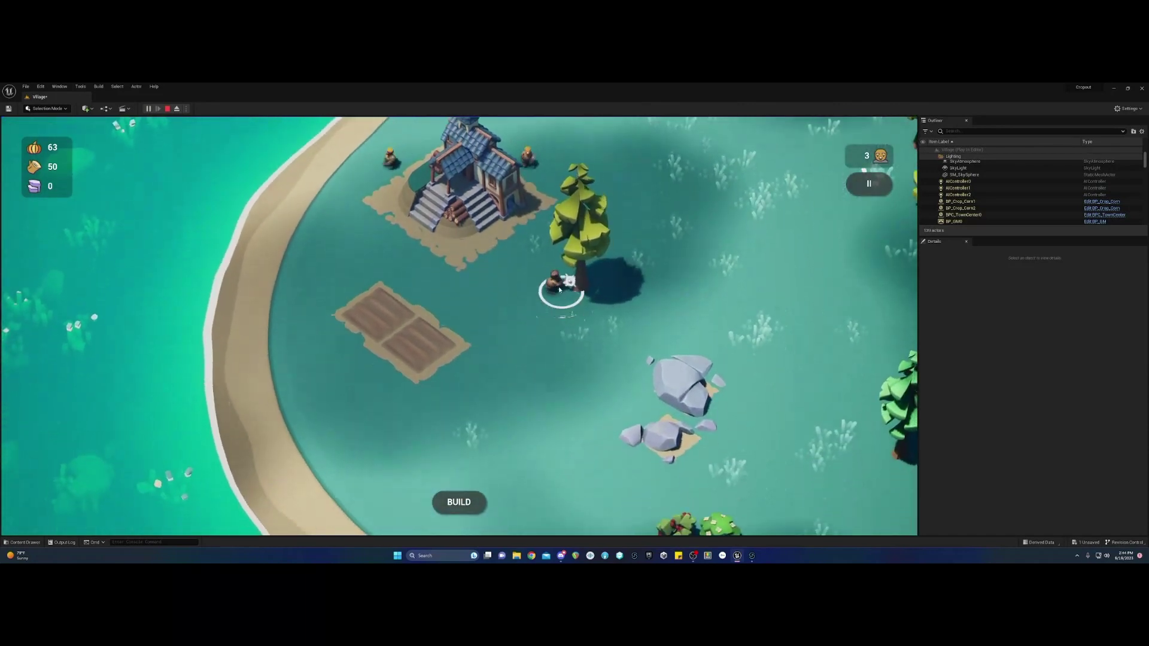
key(w)
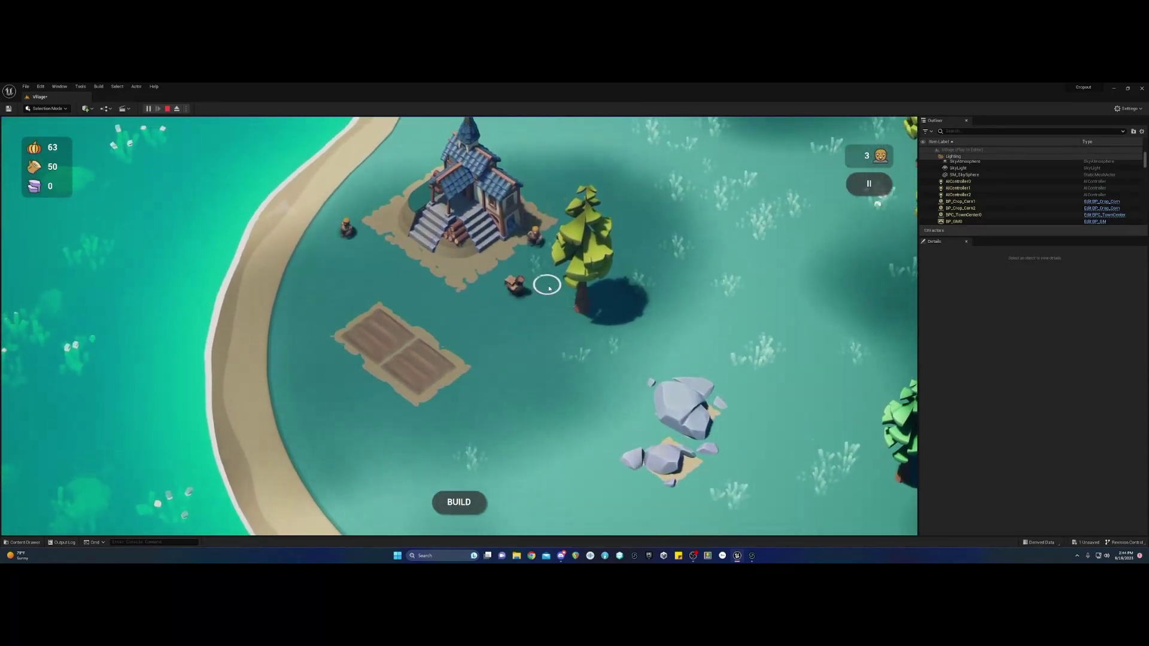
key(w)
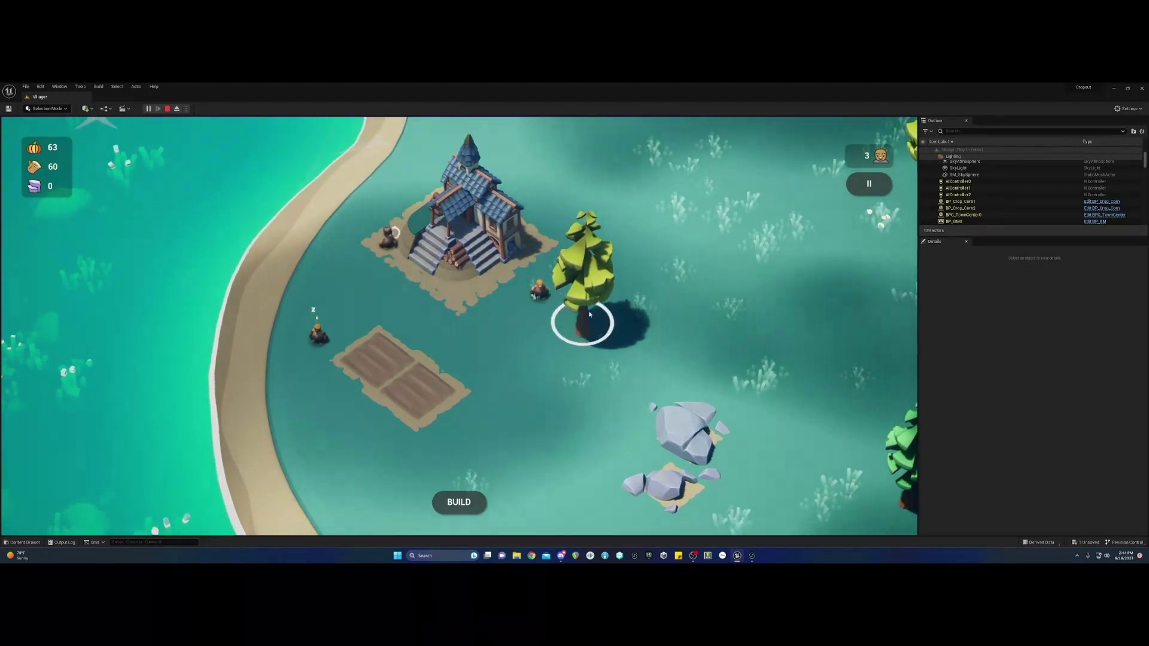
Examine the whole island and its shoreline in the running game from a wider view.
key(s)
scroll(590, 304, down, 3)
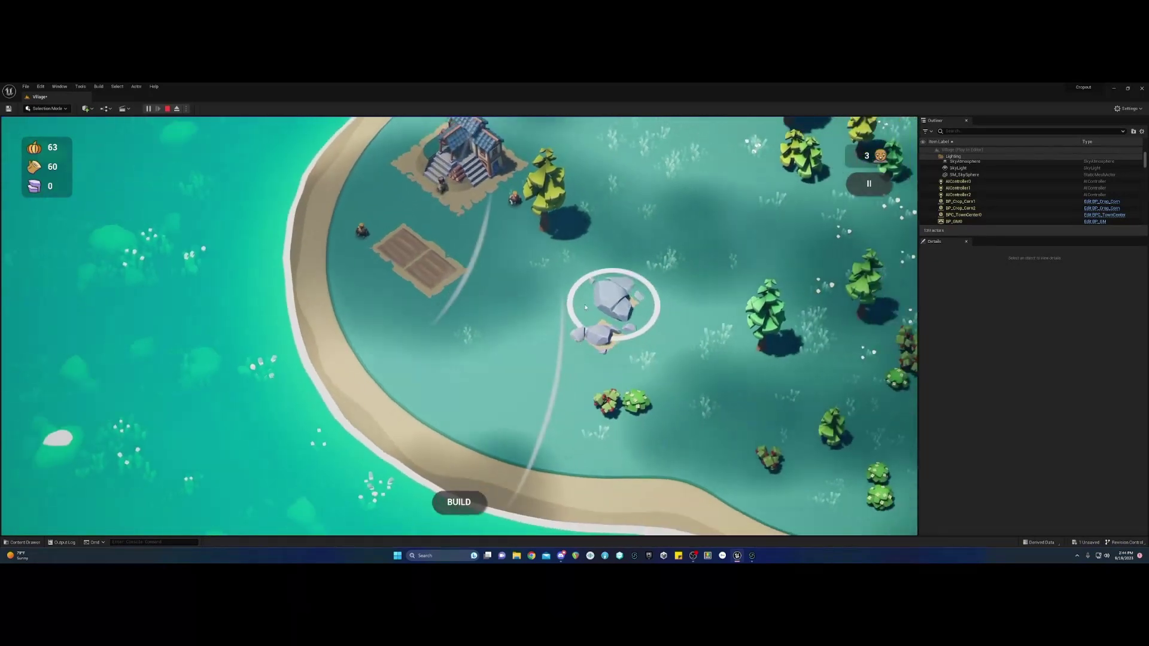
scroll(585, 304, down, 3)
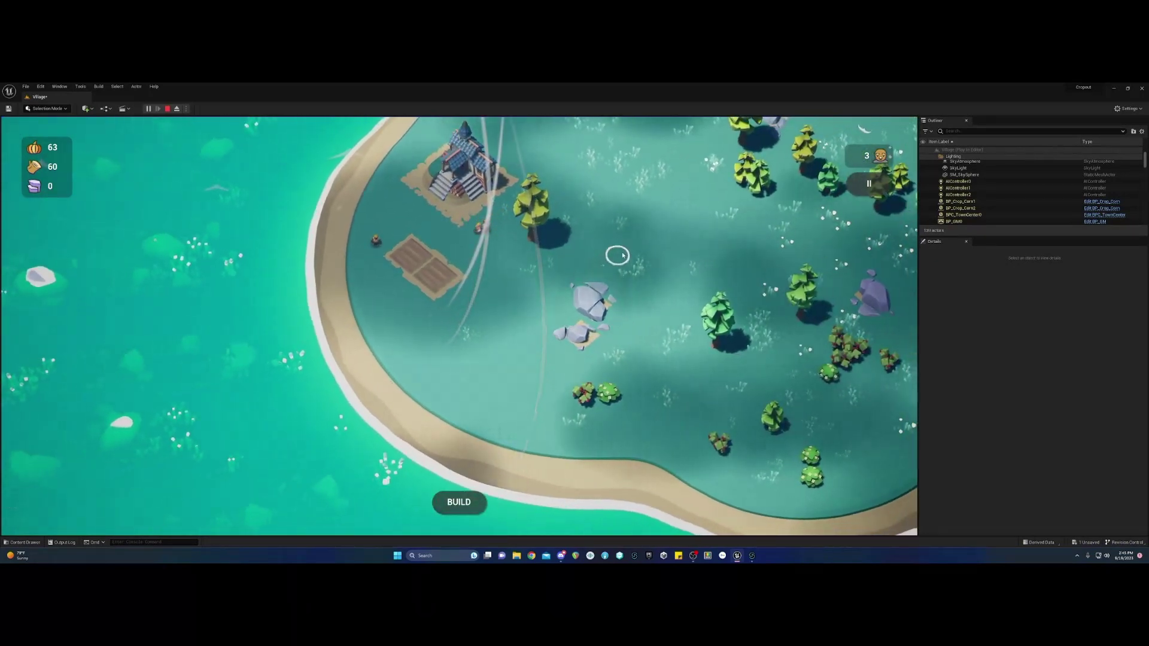
key(d)
key(s)
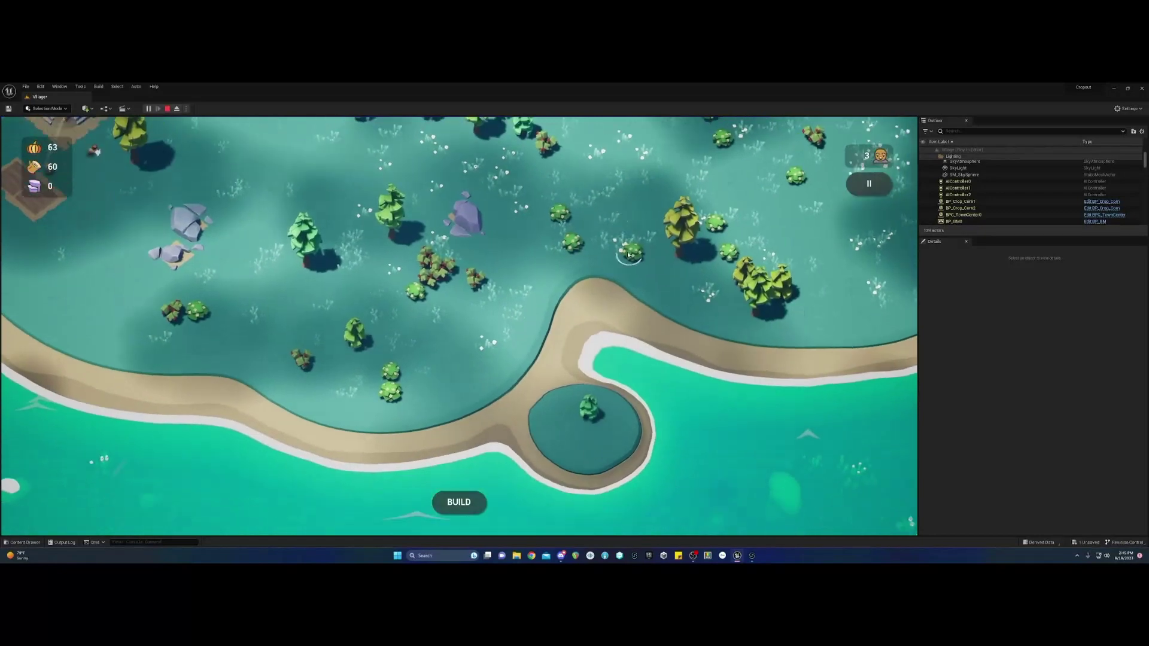
key(s)
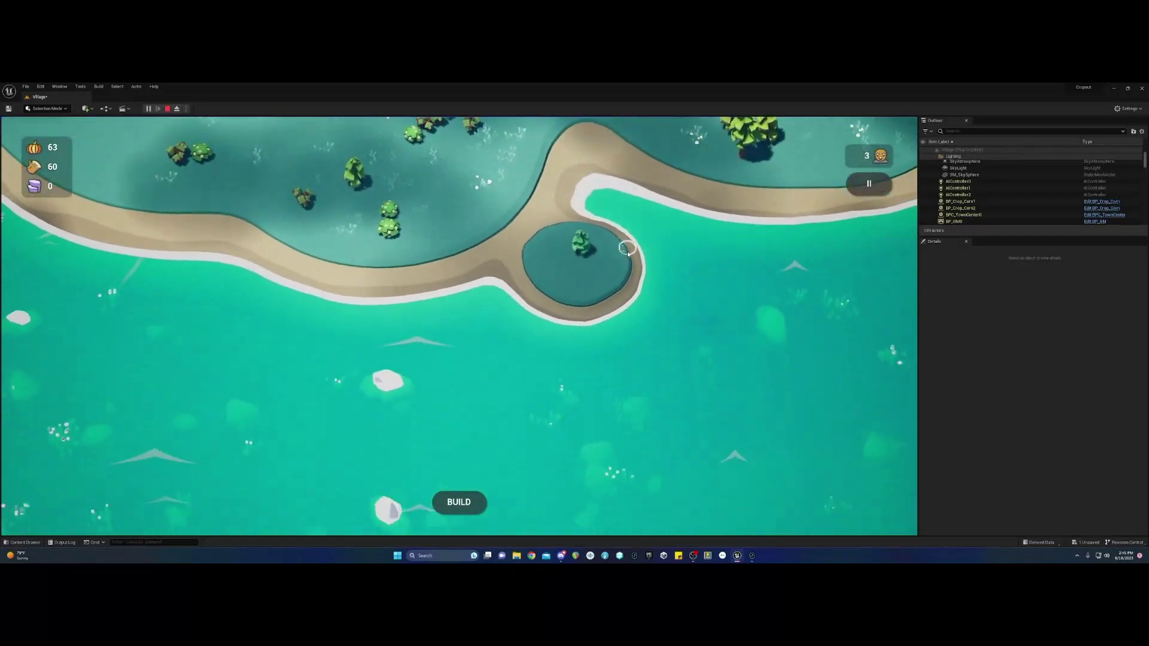
key(w)
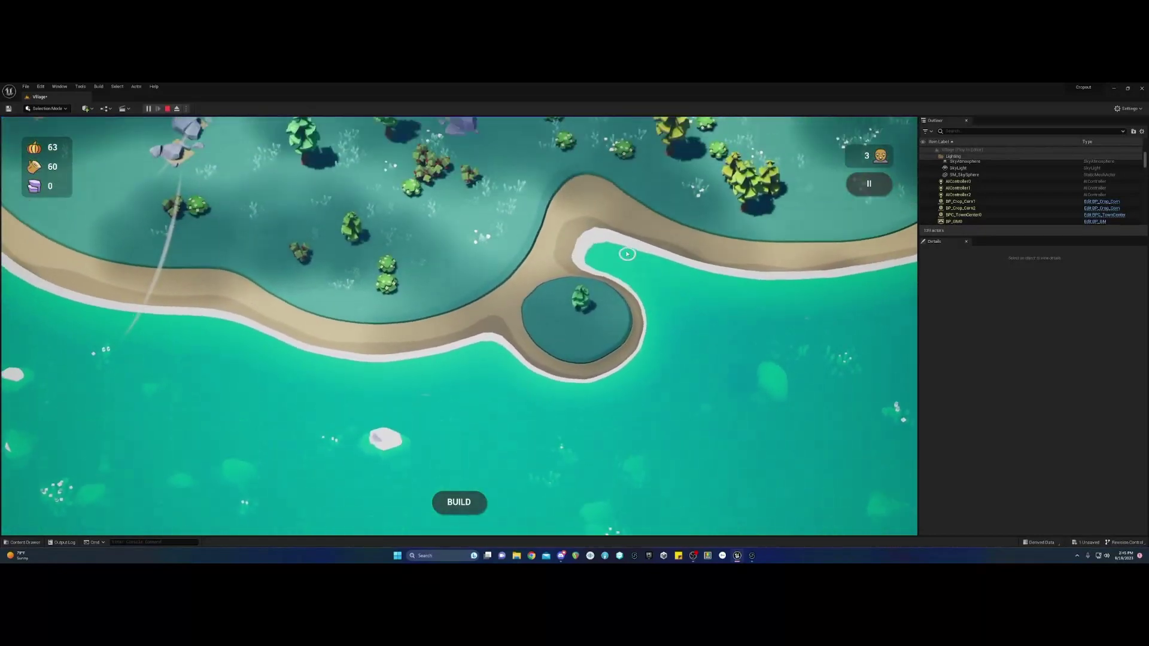
key(w)
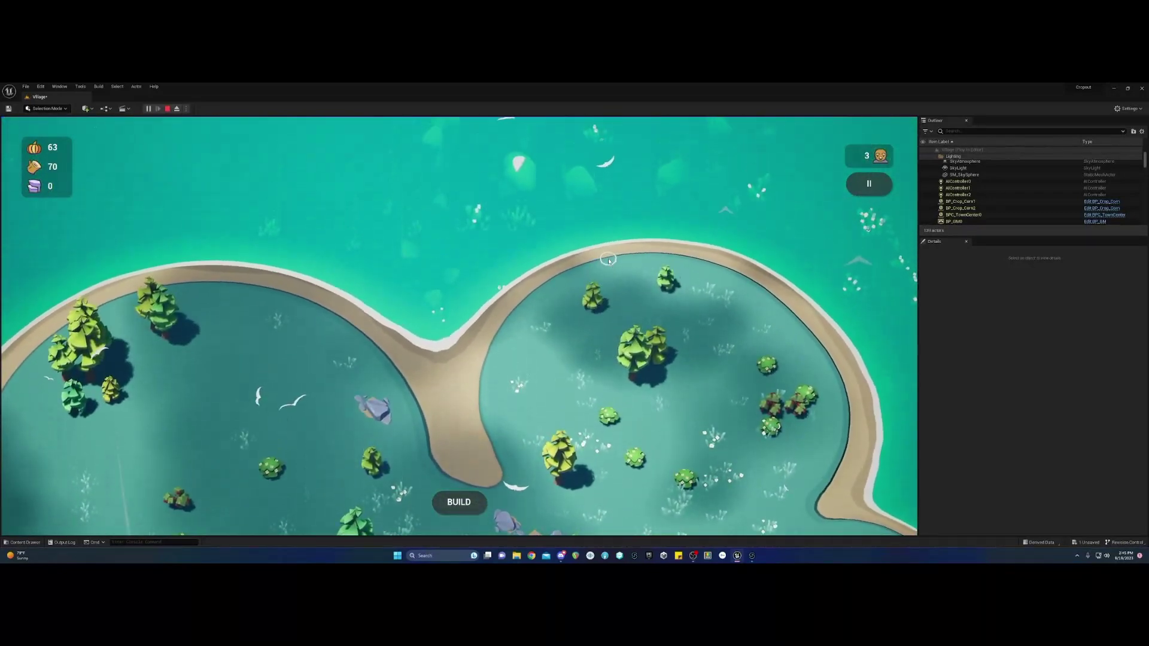
key(w)
key(a)
key(s)
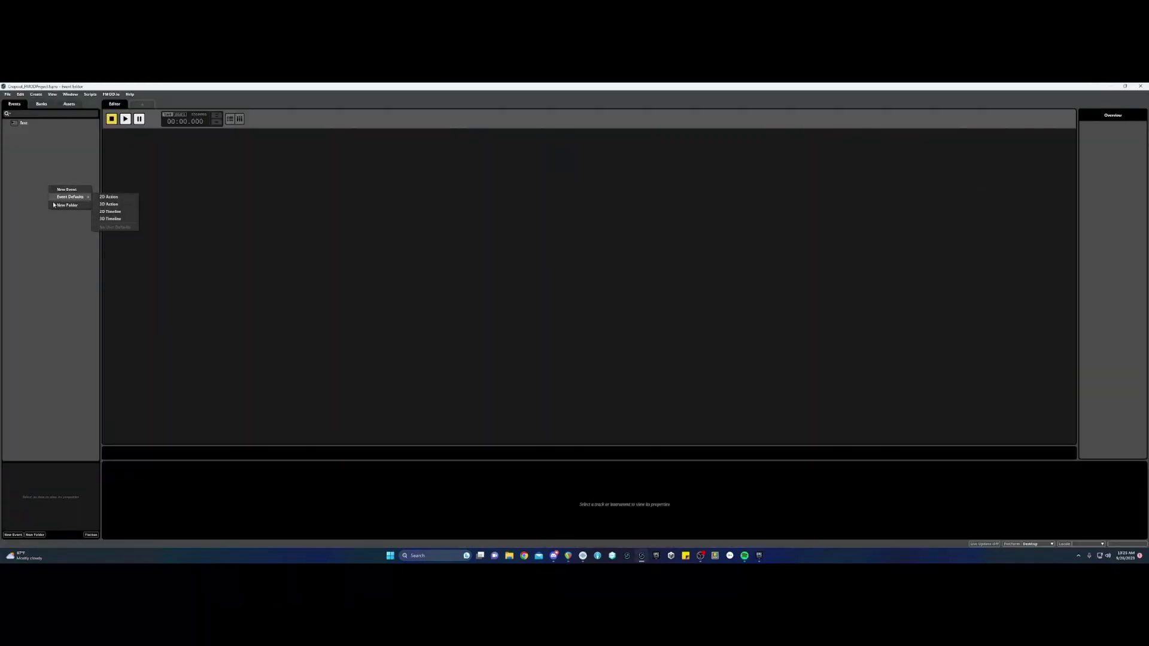
In the FMOD Studio project, create an event folder named ENV containing a new event named IslandAmb.
click(60, 205)
text(ENV)
key(Return)
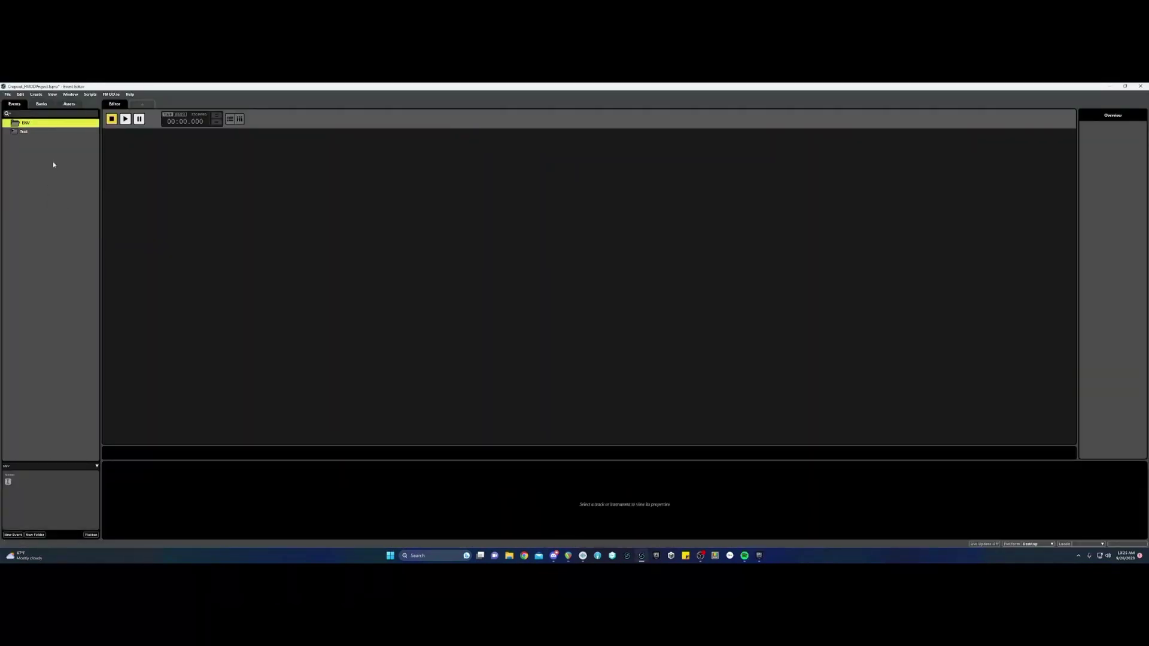
click(13, 535)
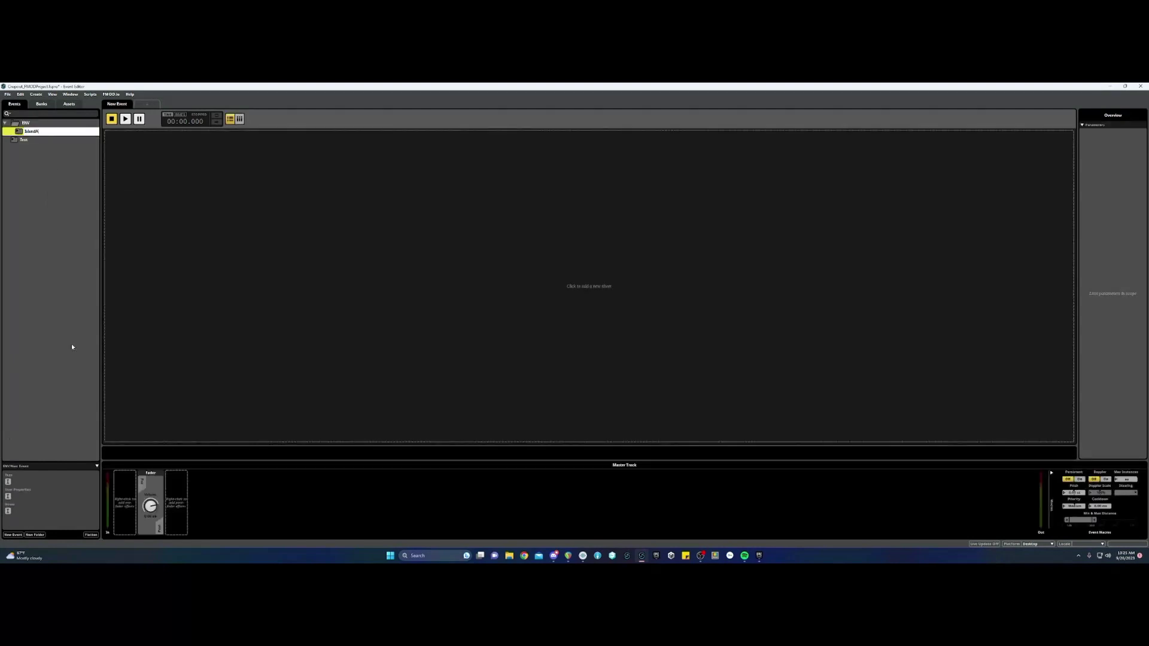
key(Return)
Add a timeline sheet to the IslandAmb event and place the ENV_IslandAmb.wav audio file at the start of track Audio 1.
right_click(153, 290)
click(174, 292)
key(ctrl+t)
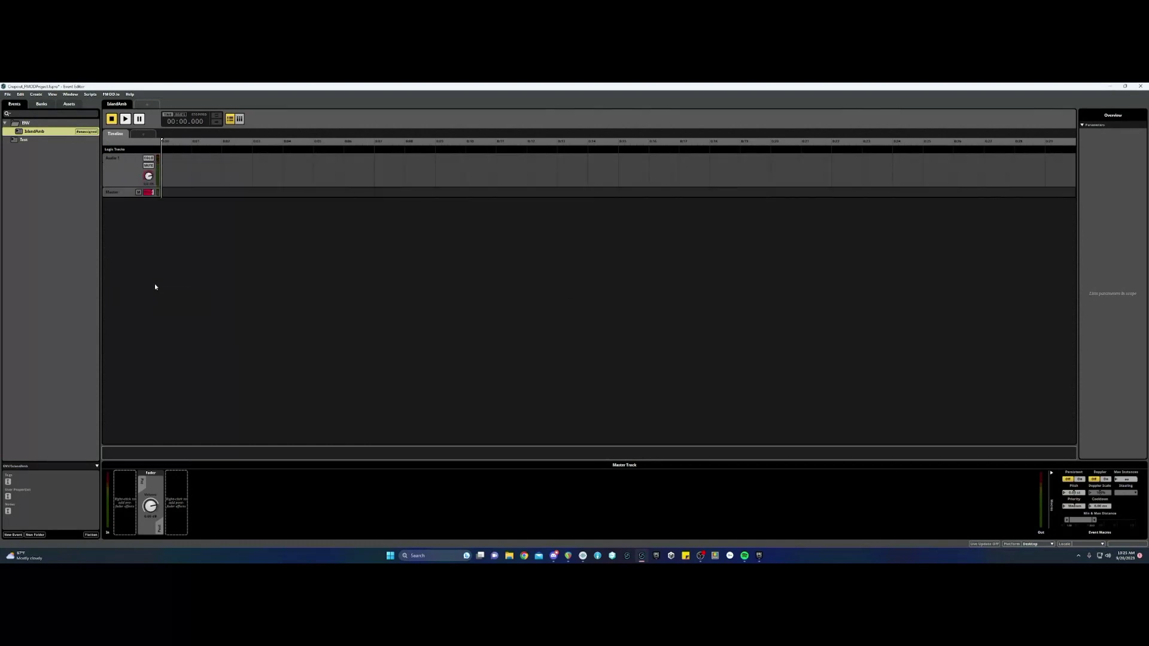
key(alt+Tab)
drag(578, 262, 203, 173)
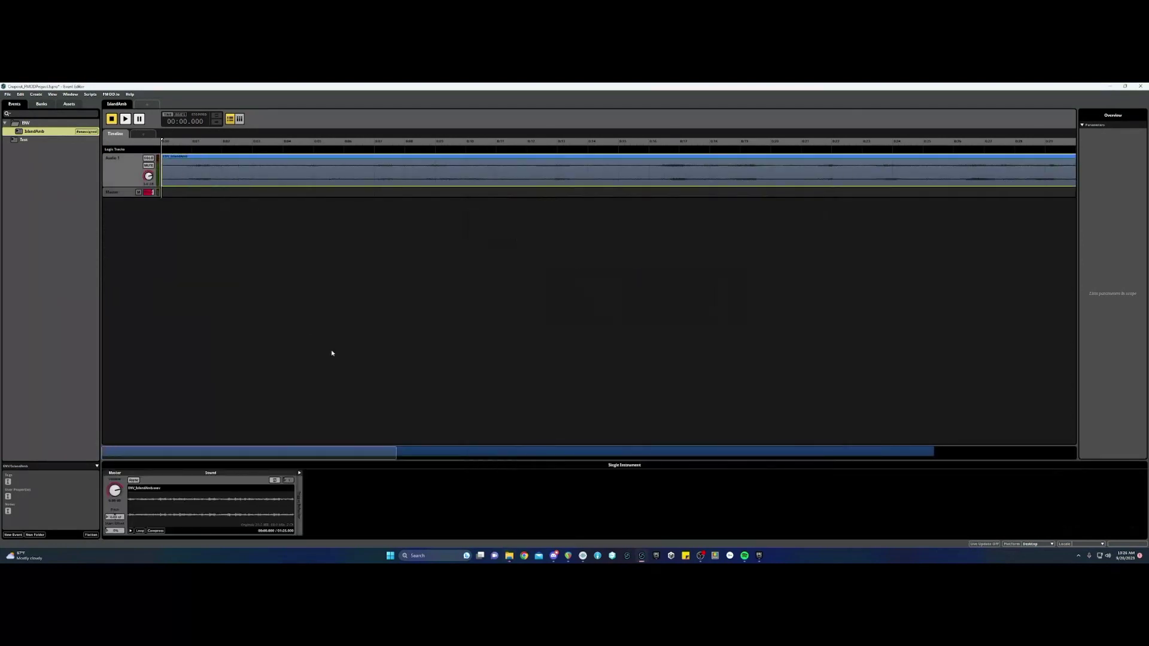
Add a loop region on the logic tracks and extend it over the full length of the ambience clip.
drag(394, 453, 953, 407)
click(1054, 149)
right_click(1053, 149)
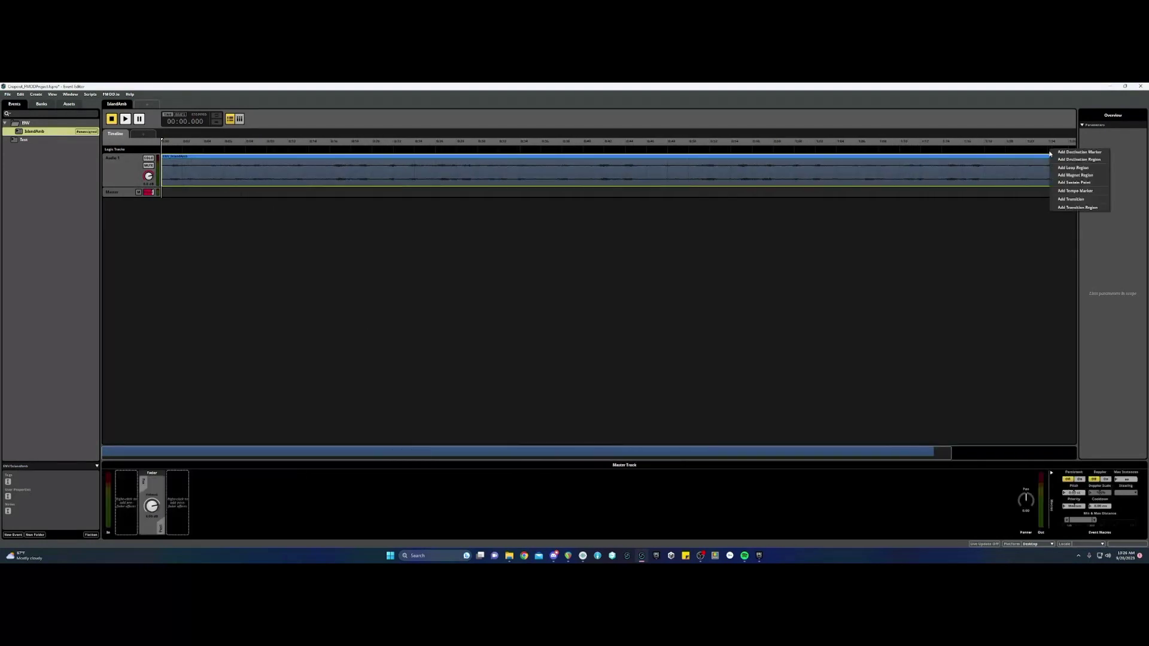
click(1056, 158)
drag(1053, 151, 73, 193)
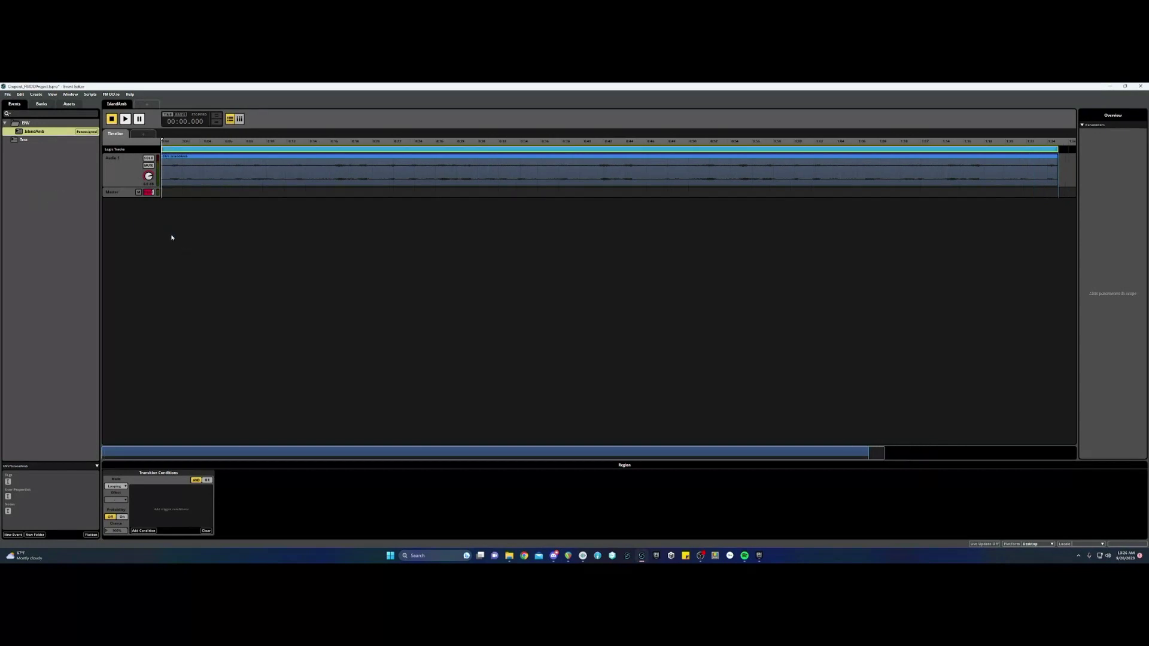
Add AHDSR modulation to the master track's volume and limit the event's maximum instances.
click(111, 192)
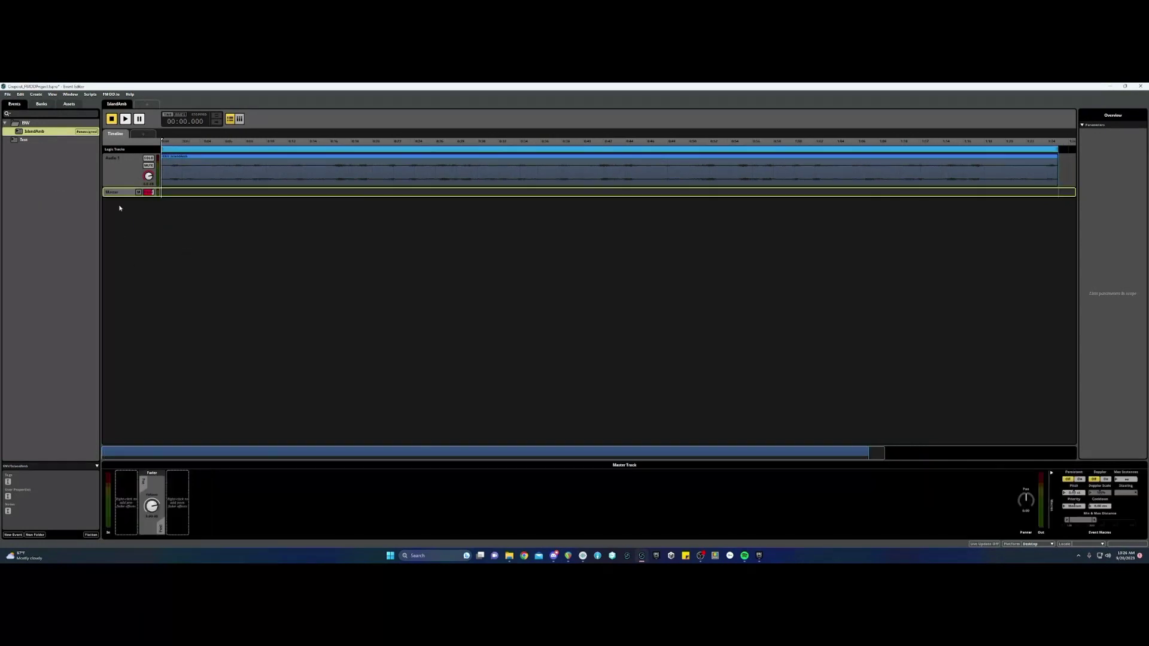
right_click(159, 508)
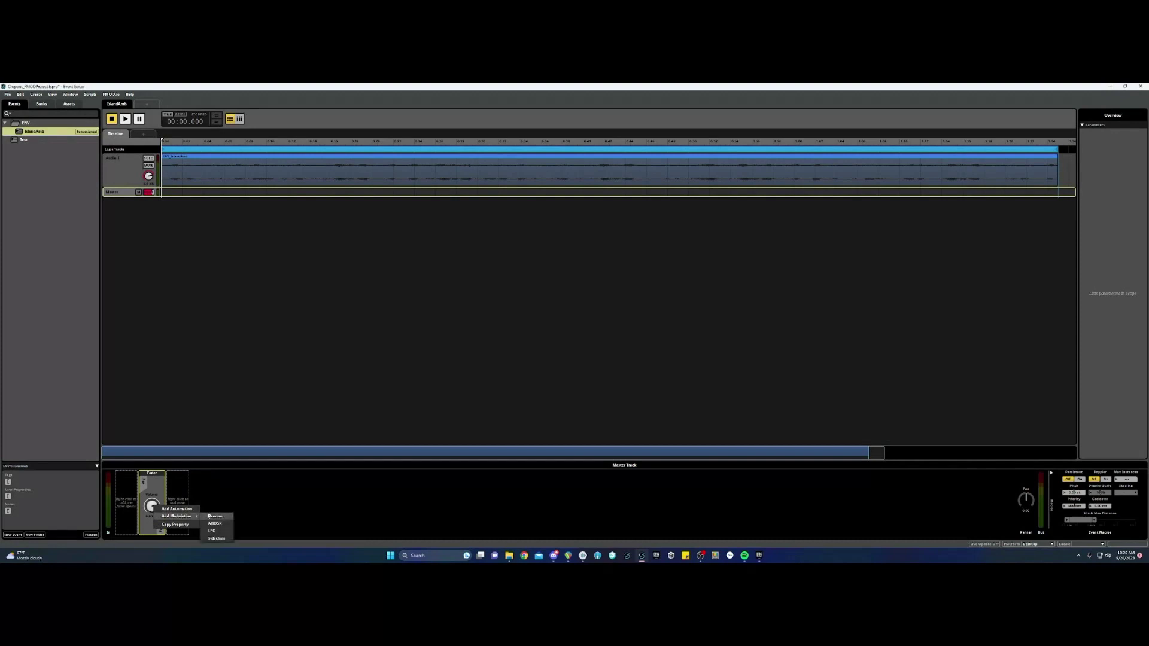
click(214, 524)
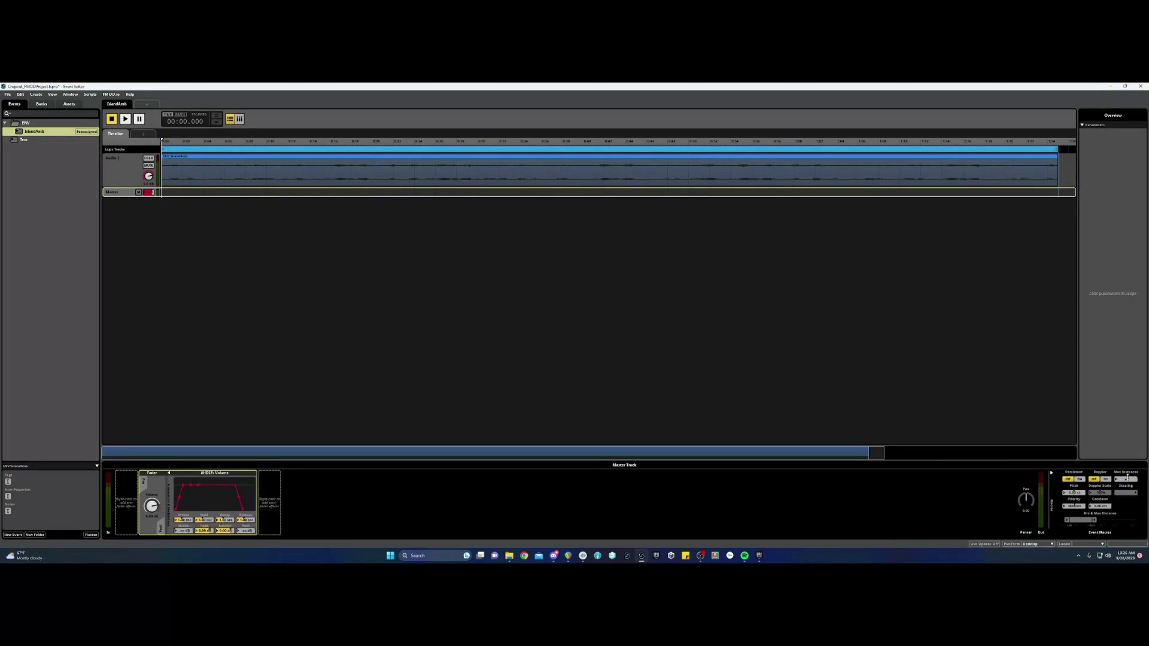
click(975, 509)
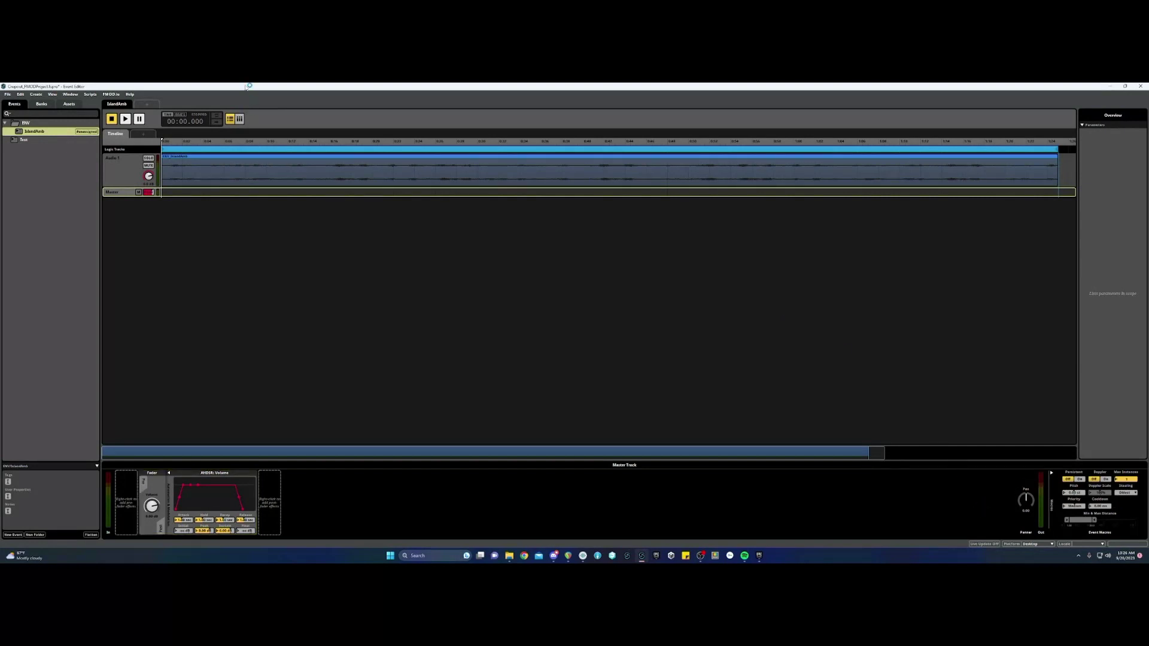
Save the project, assign the IslandAmb event to a bank and build the banks.
key(ctrl+s)
right_click(70, 134)
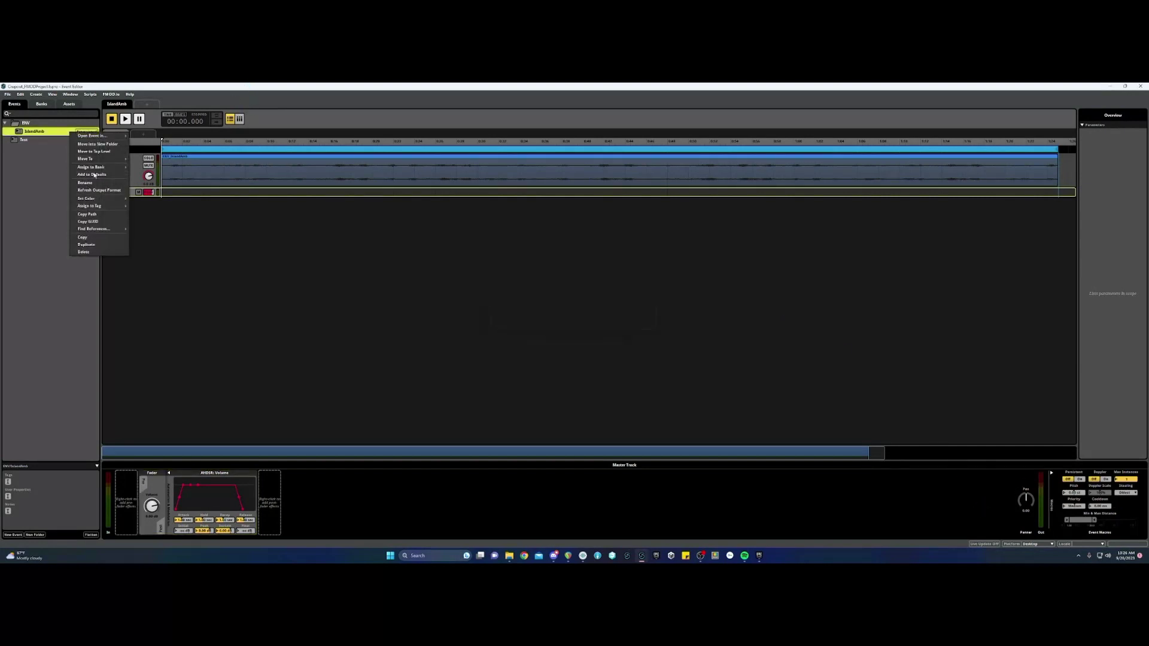
mouse_move(96, 167)
mouse_move(155, 167)
click(218, 94)
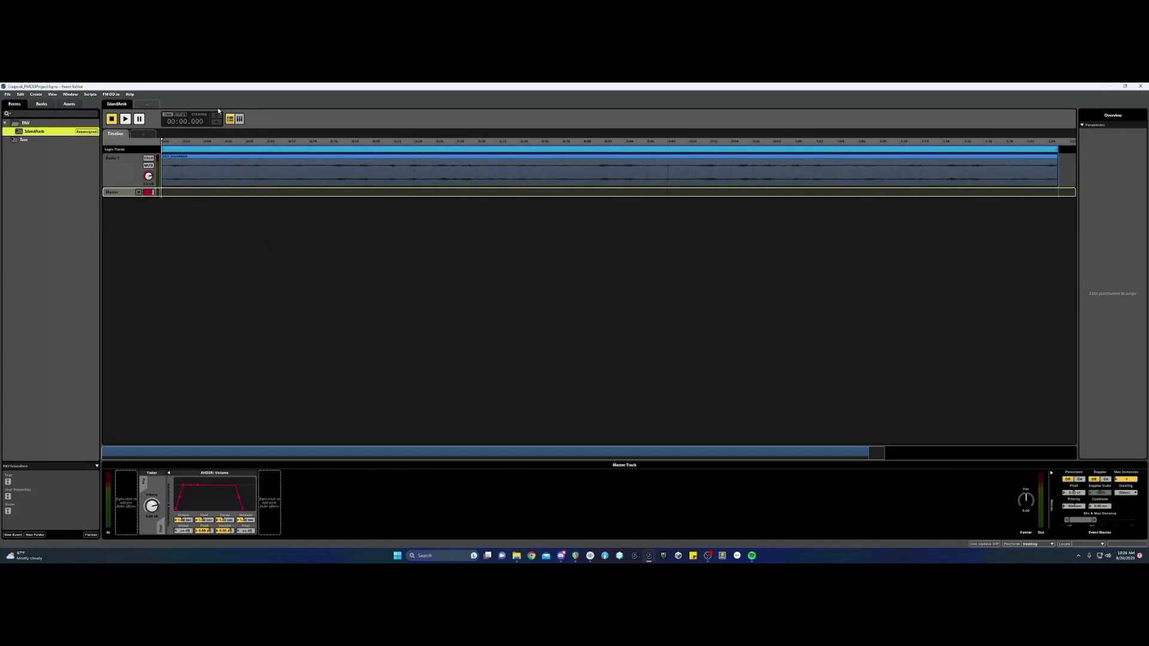
key(F7)
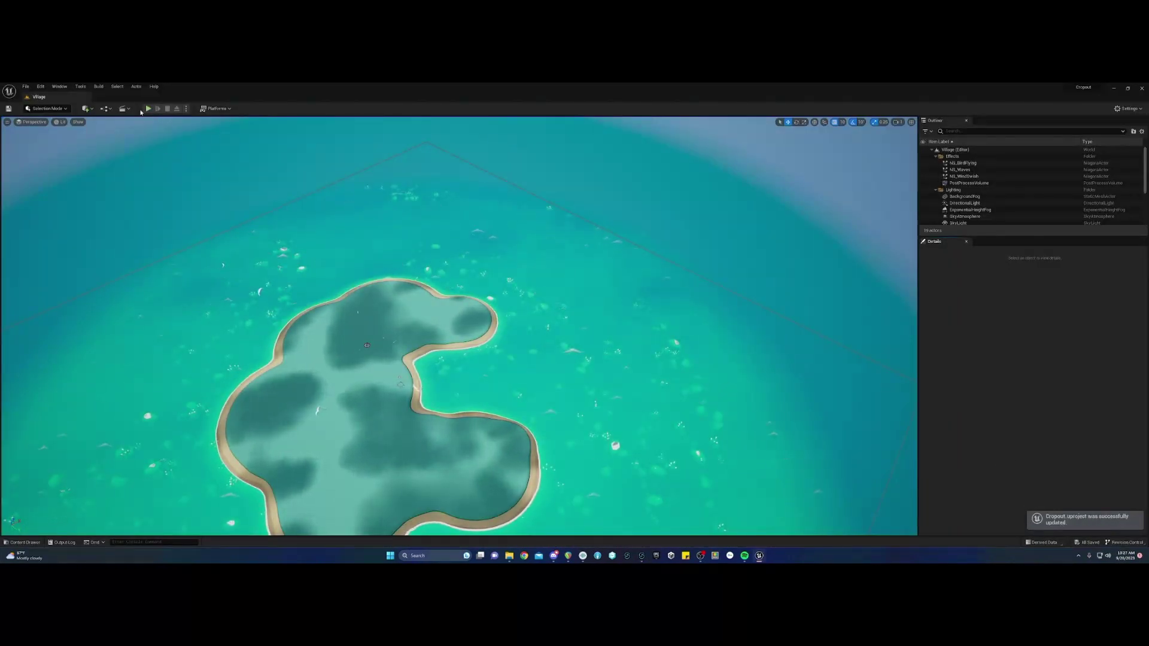
In the Unreal Editor, open the Village level blueprint and dock its window as a tab beside the level.
click(106, 108)
mouse_move(147, 142)
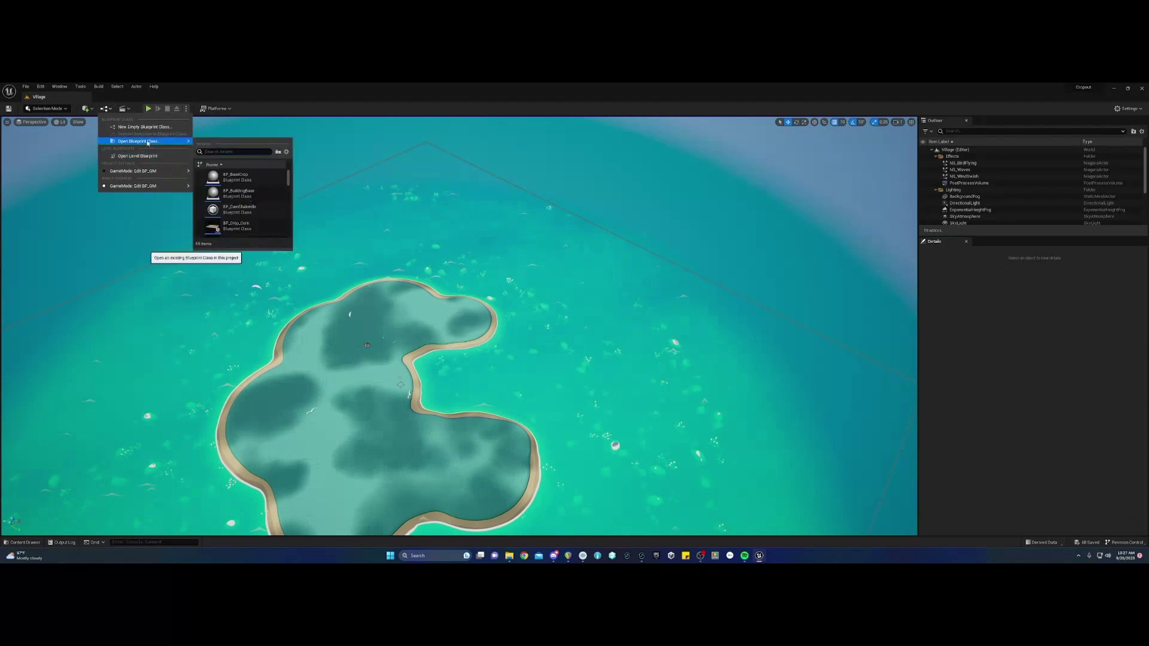
click(138, 155)
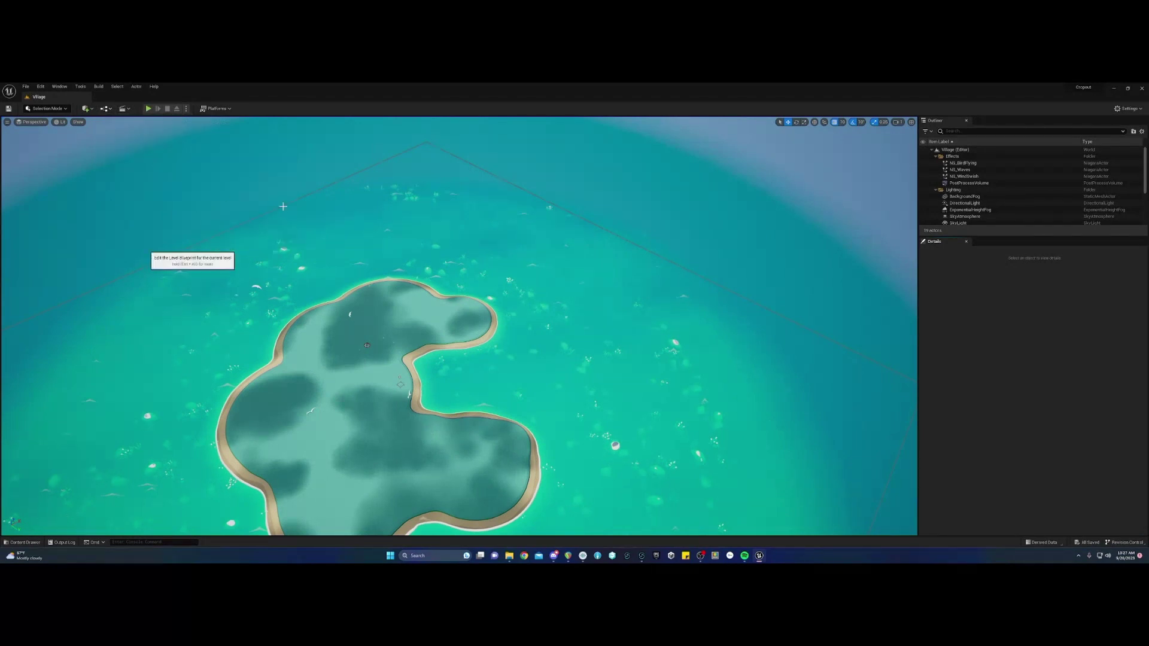
scroll(339, 357, down, 4)
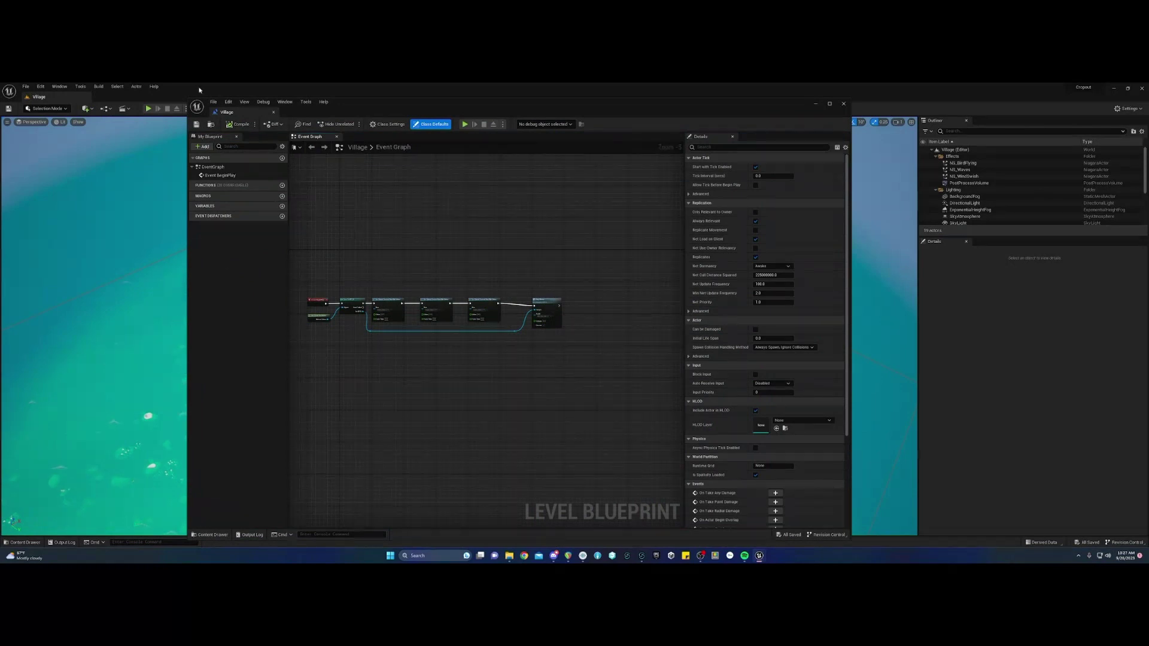
drag(211, 111, 110, 97)
Add a Play Event 2D node connected after the Play Music node at the end of the Event BeginPlay chain.
scroll(226, 353, up, 4)
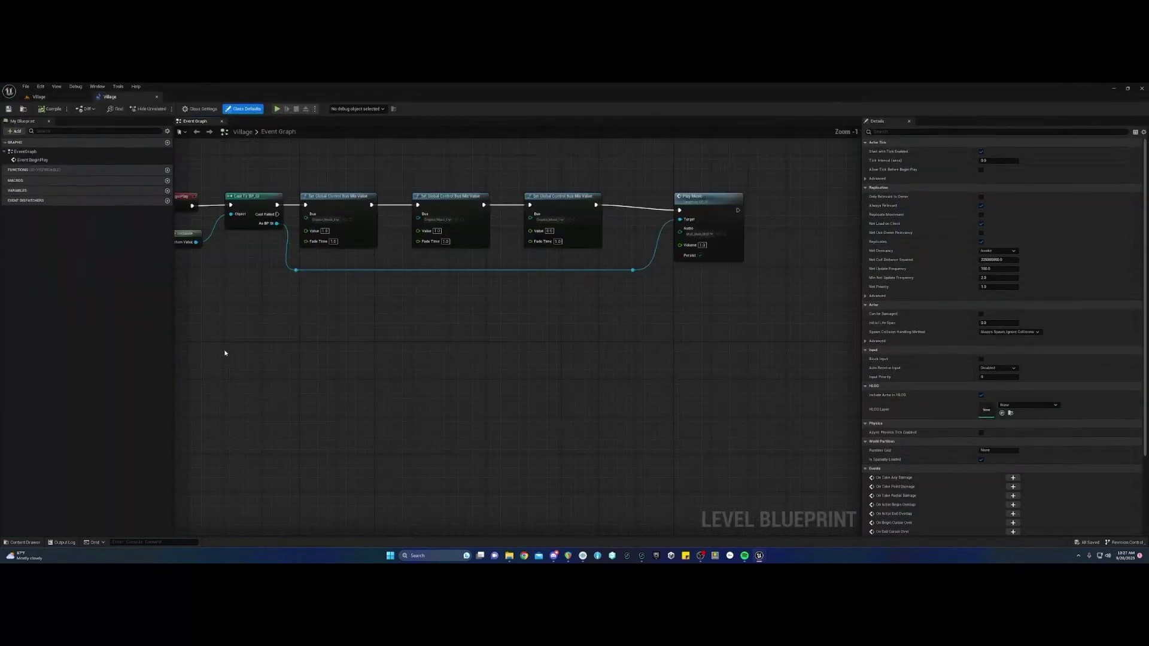
scroll(230, 333, up, 1)
drag(229, 333, 350, 395)
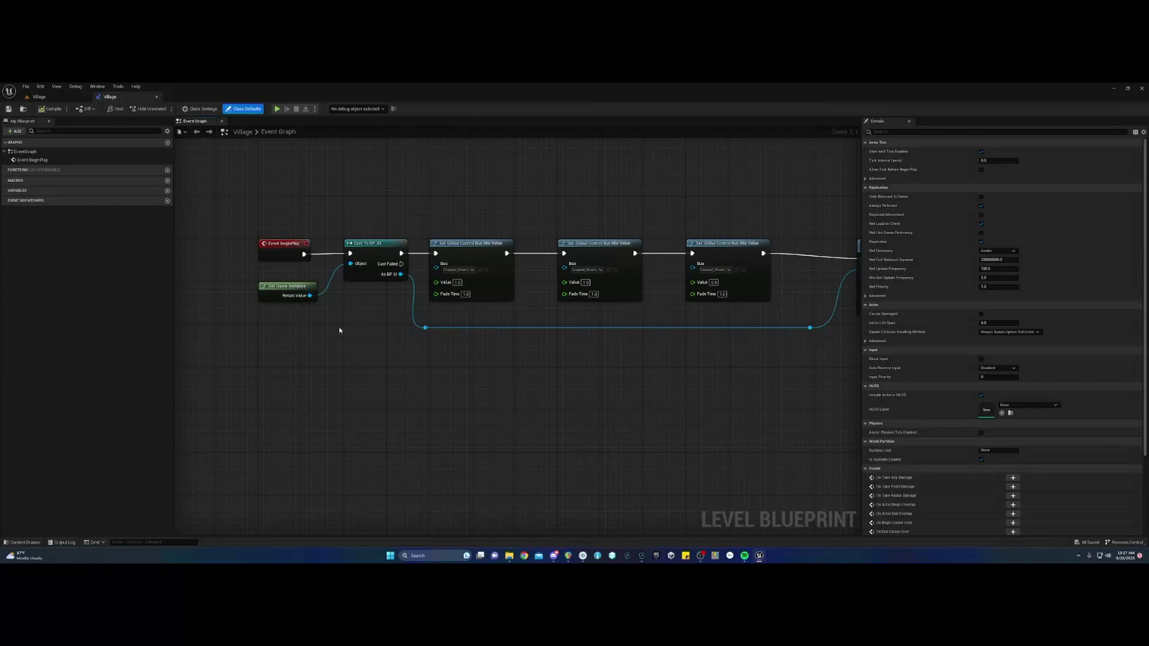
click(292, 255)
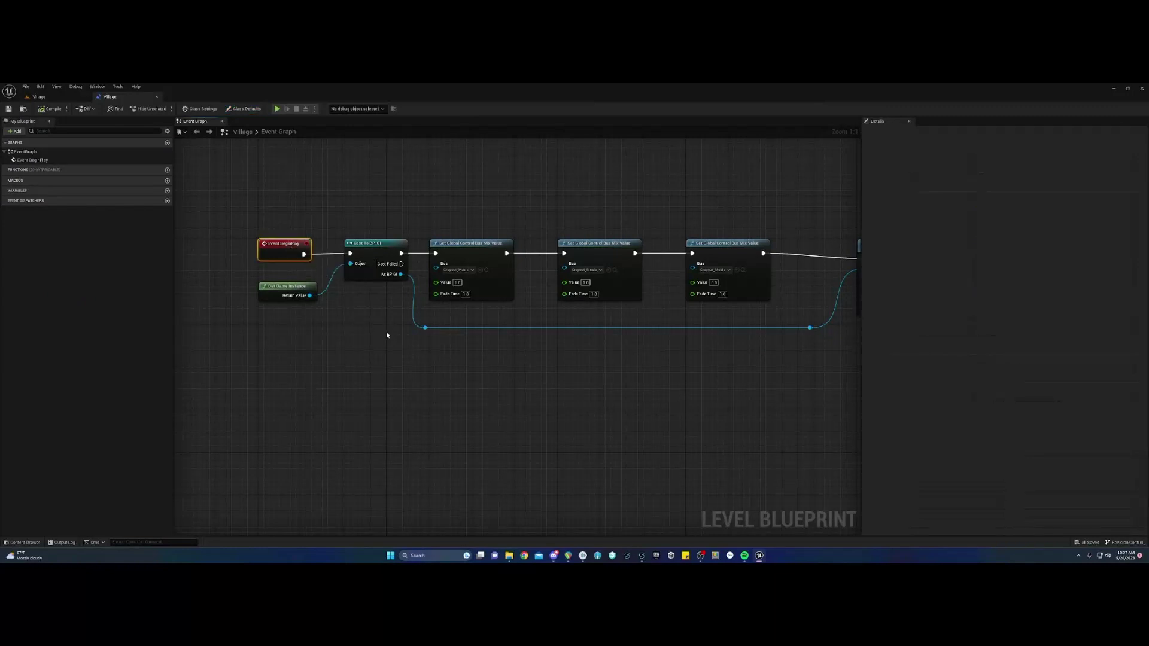
drag(390, 340, 325, 351)
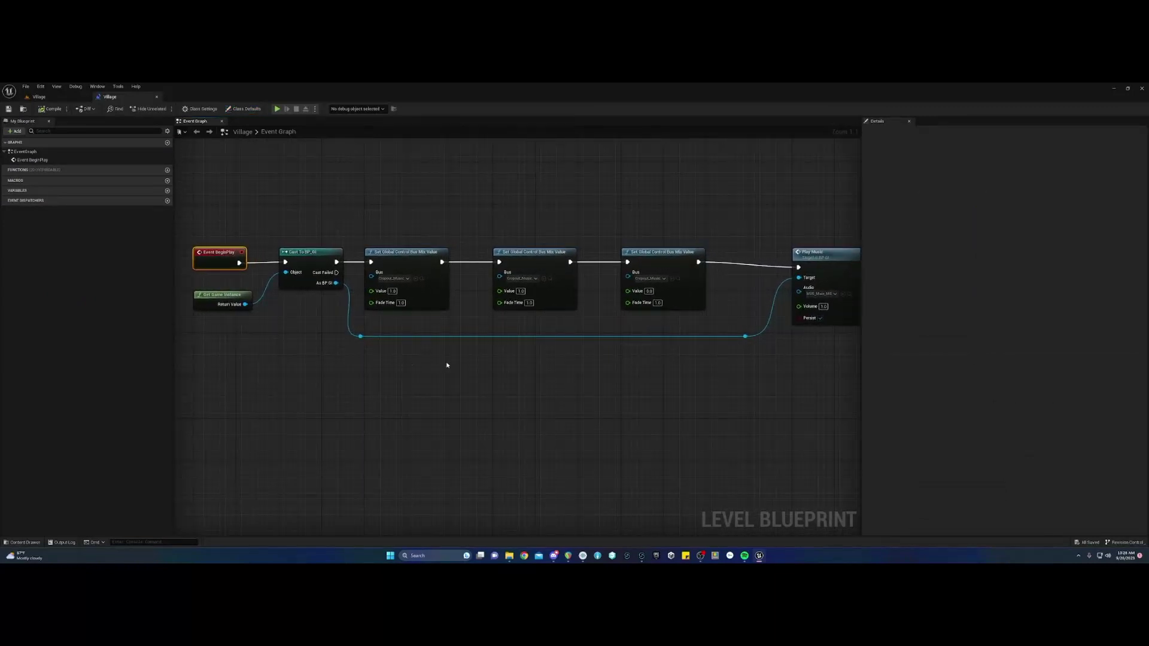
drag(572, 367, 370, 368)
drag(671, 356, 454, 372)
drag(443, 283, 482, 286)
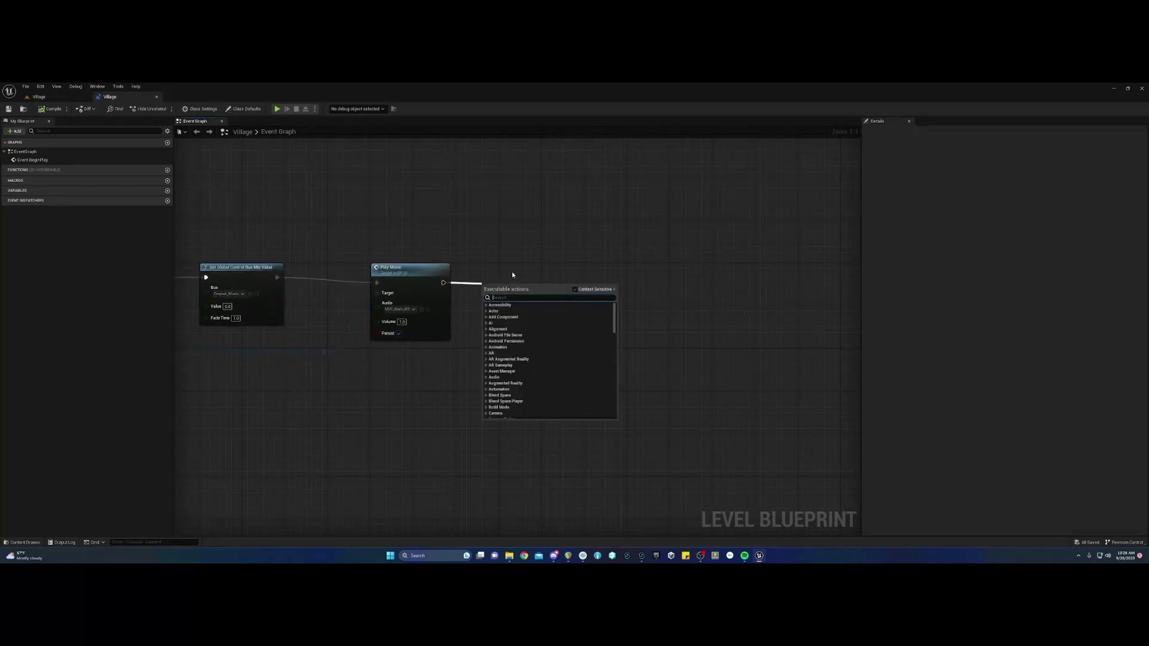
text(play eve)
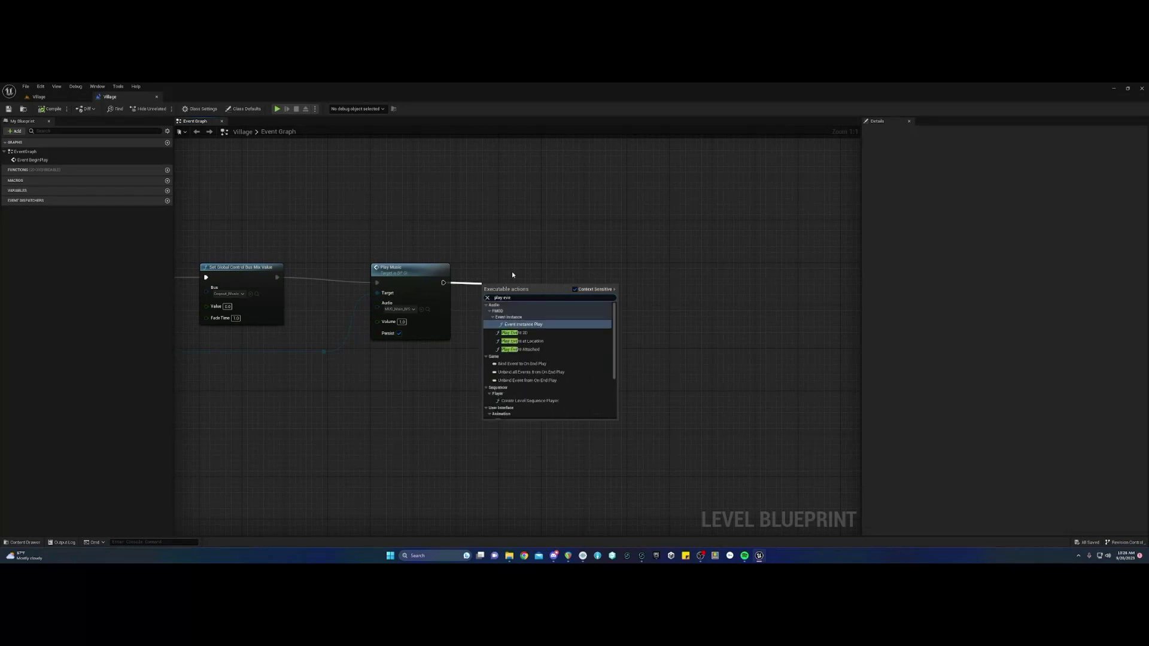
key(Down)
key(Return)
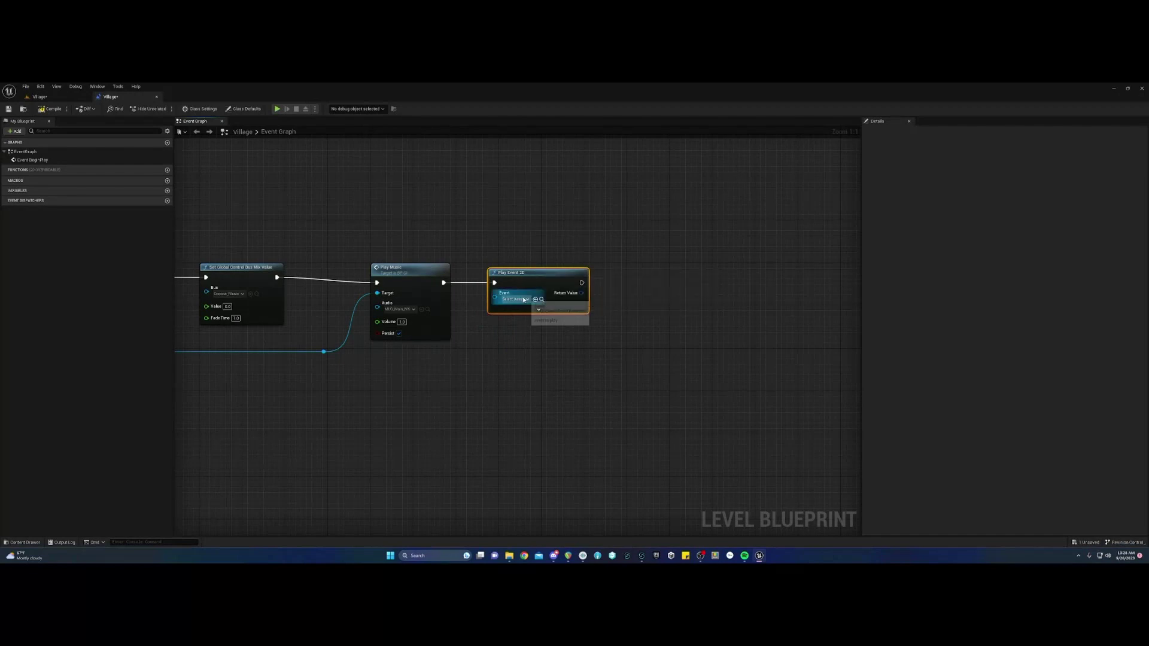
Set the Play Event 2D node's event to IslandAmb and save the level blueprint.
click(516, 300)
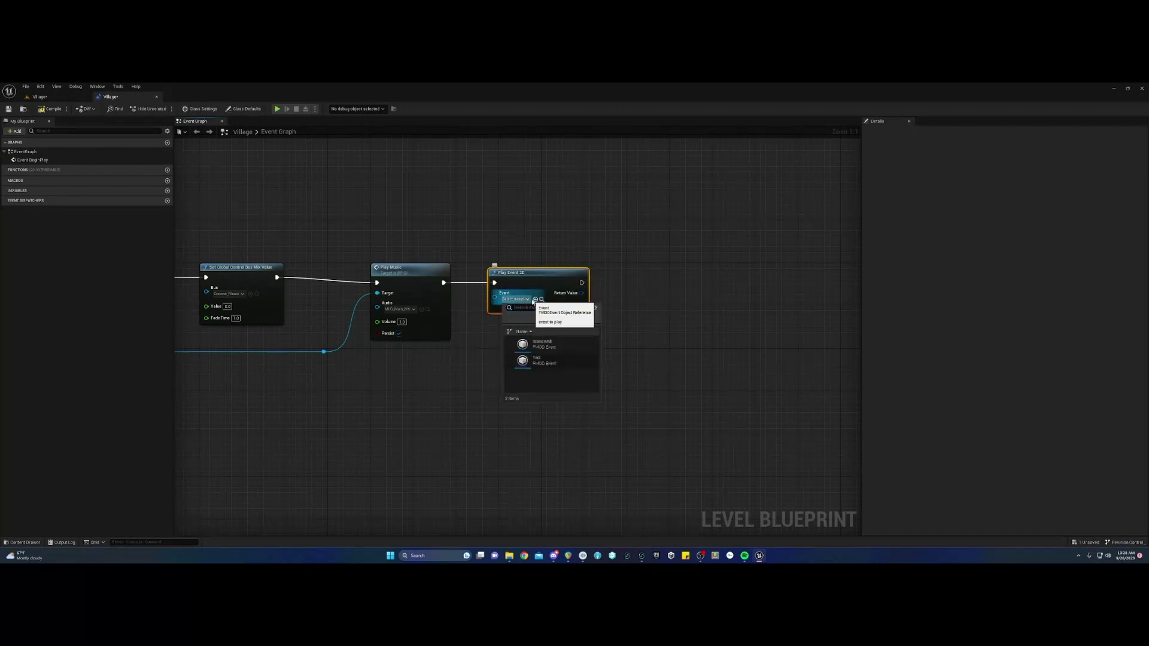
click(578, 344)
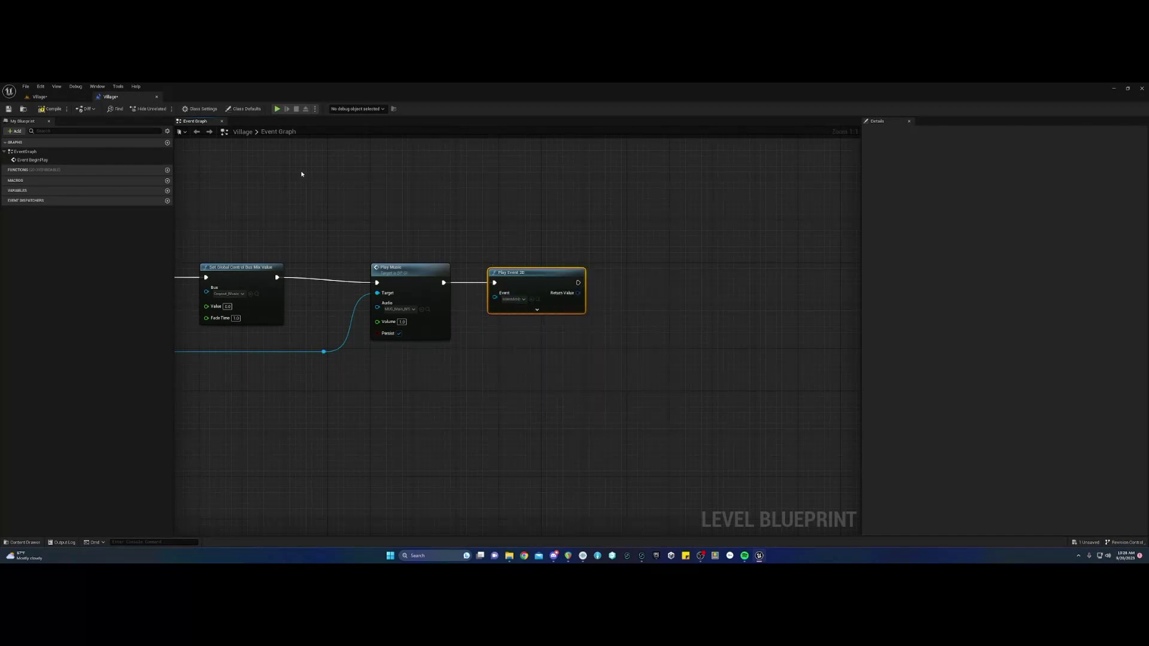
scroll(303, 175, down, 2)
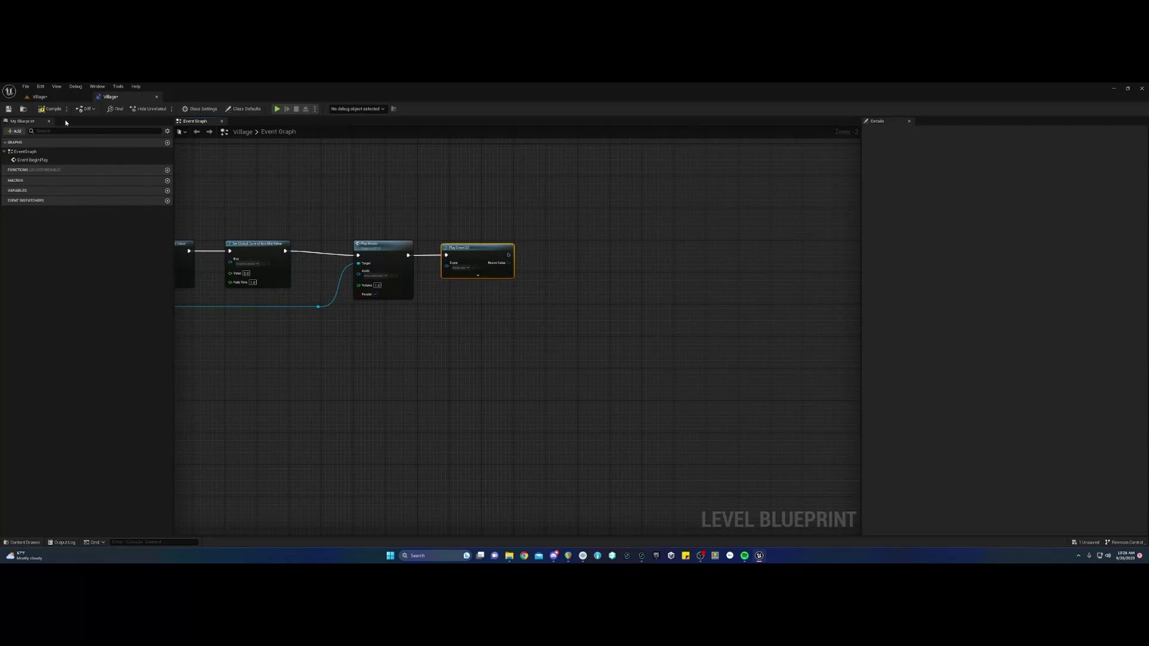
click(8, 109)
Play the Village level in the viewport, look around the island while listening to the ambience, and pause the session.
click(48, 99)
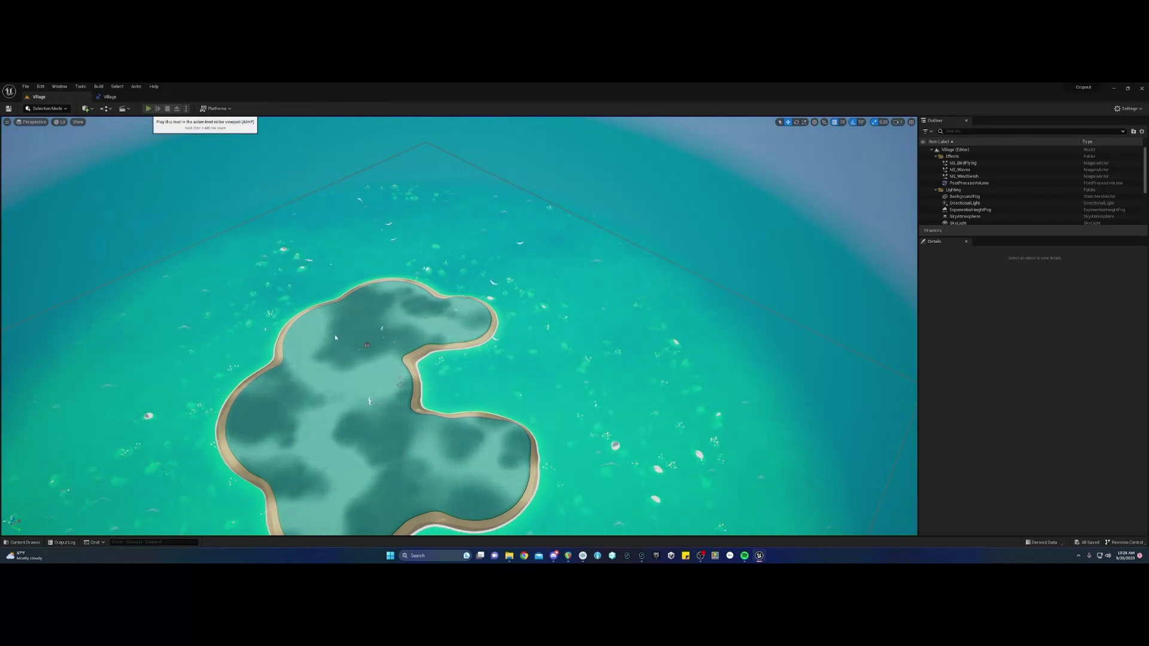
key(alt+p)
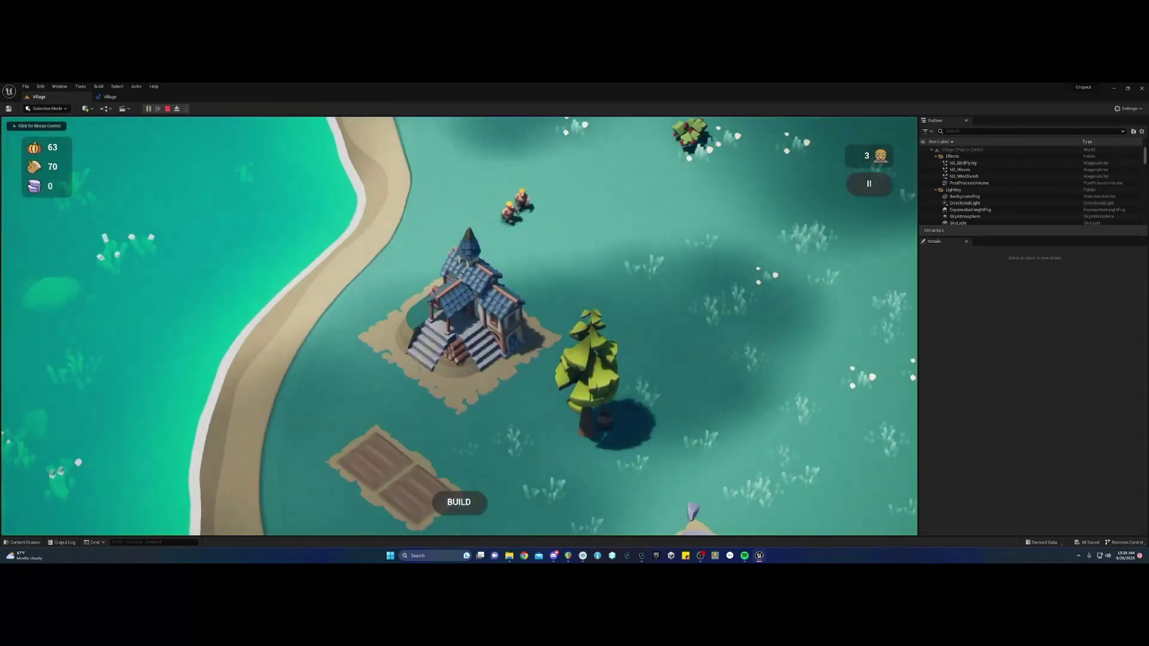
click(590, 426)
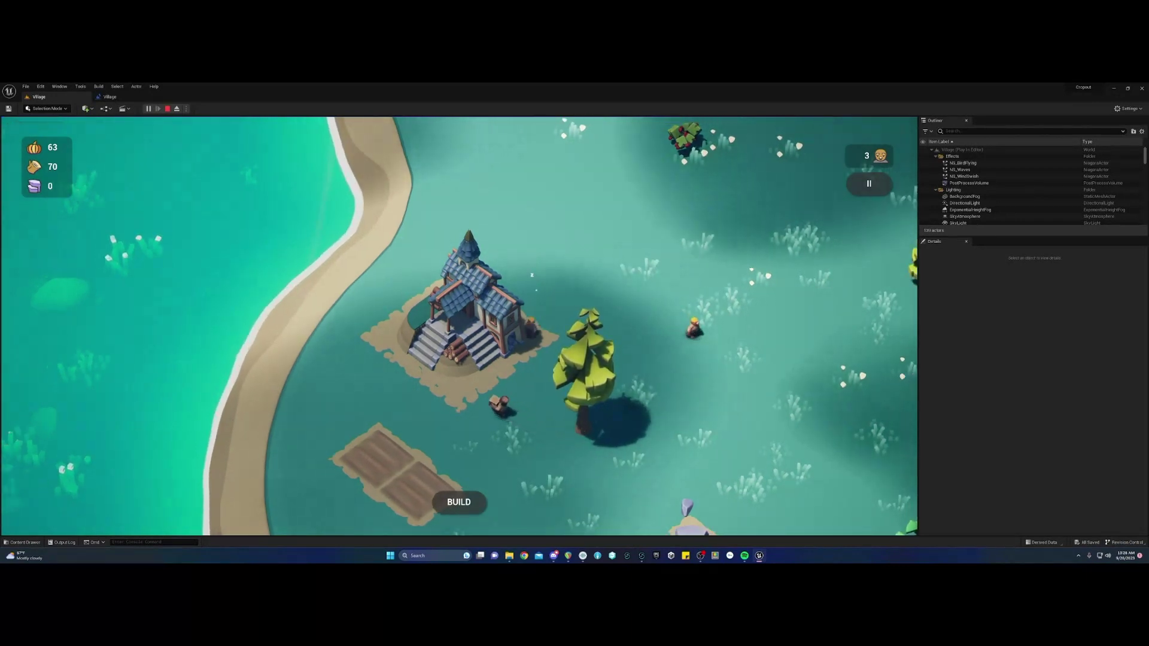
scroll(459, 326, down, 3)
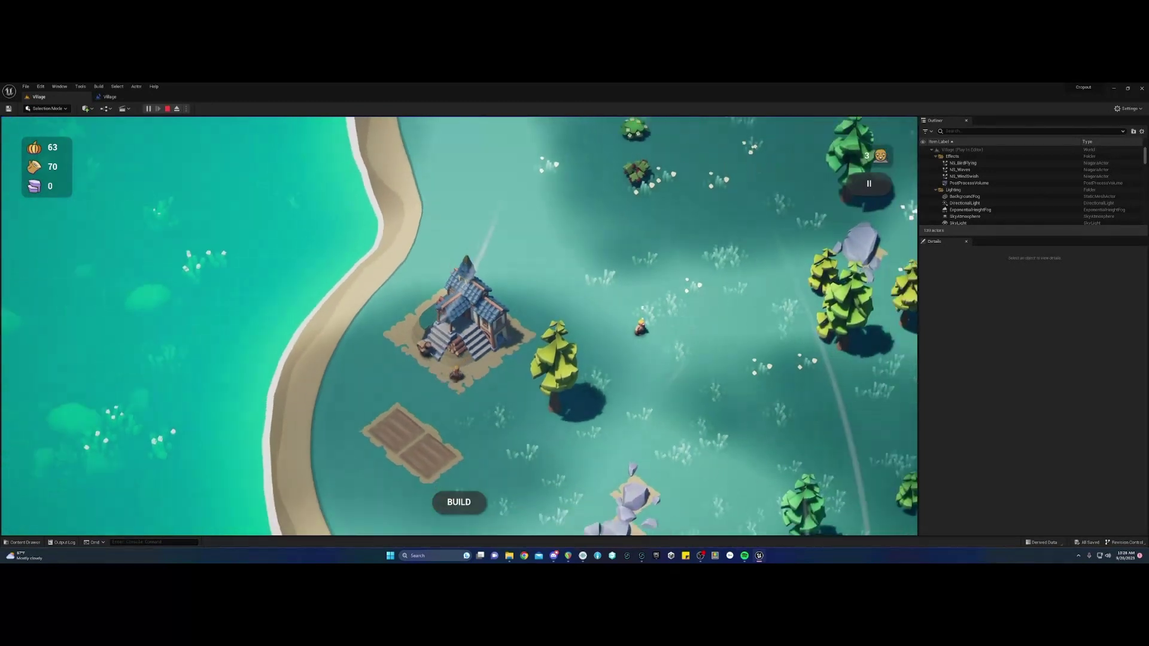
drag(850, 156, 649, 349)
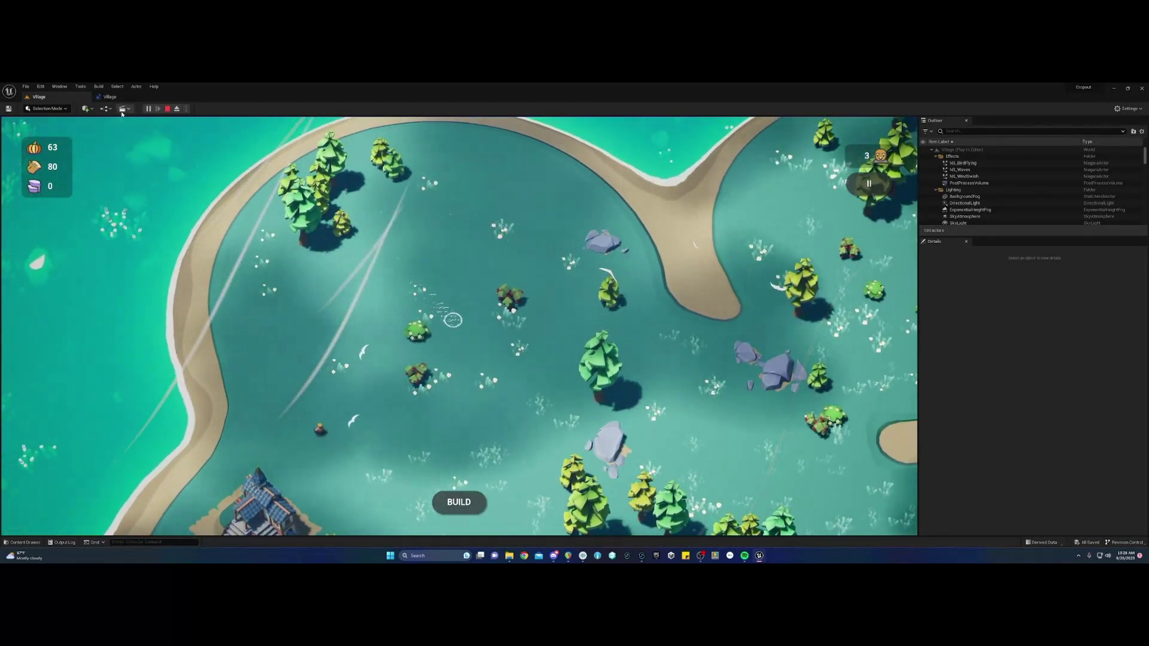
click(146, 109)
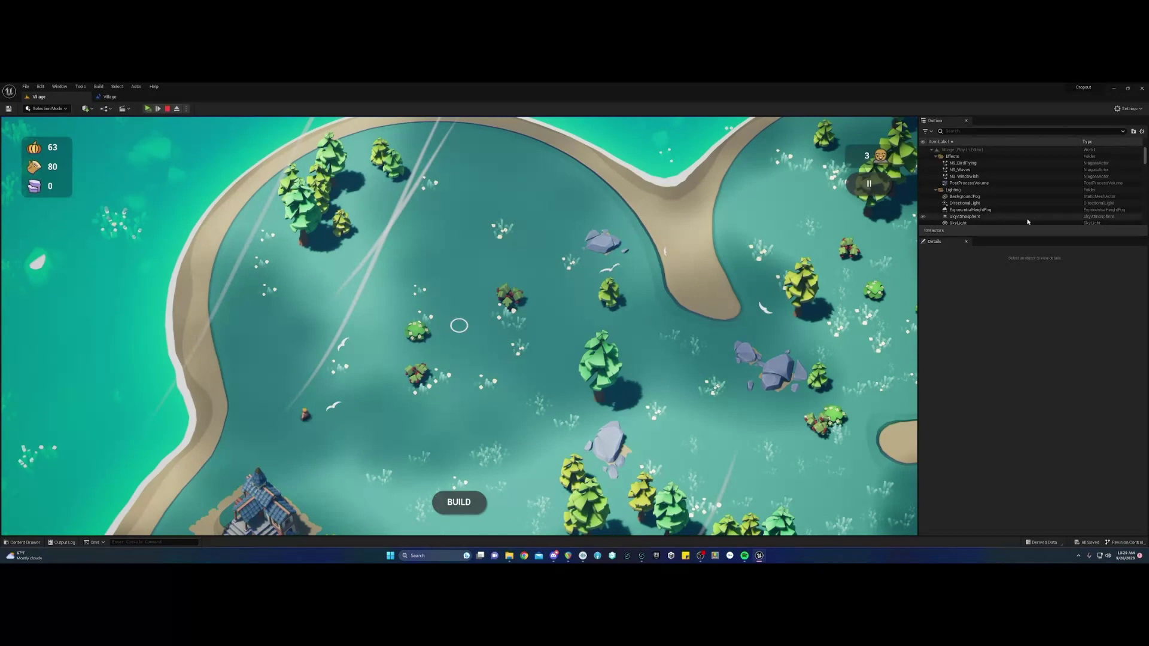
Examine the details of the NS_BirdFlying actor from the Effects folder.
drag(1020, 241, 1020, 362)
click(985, 164)
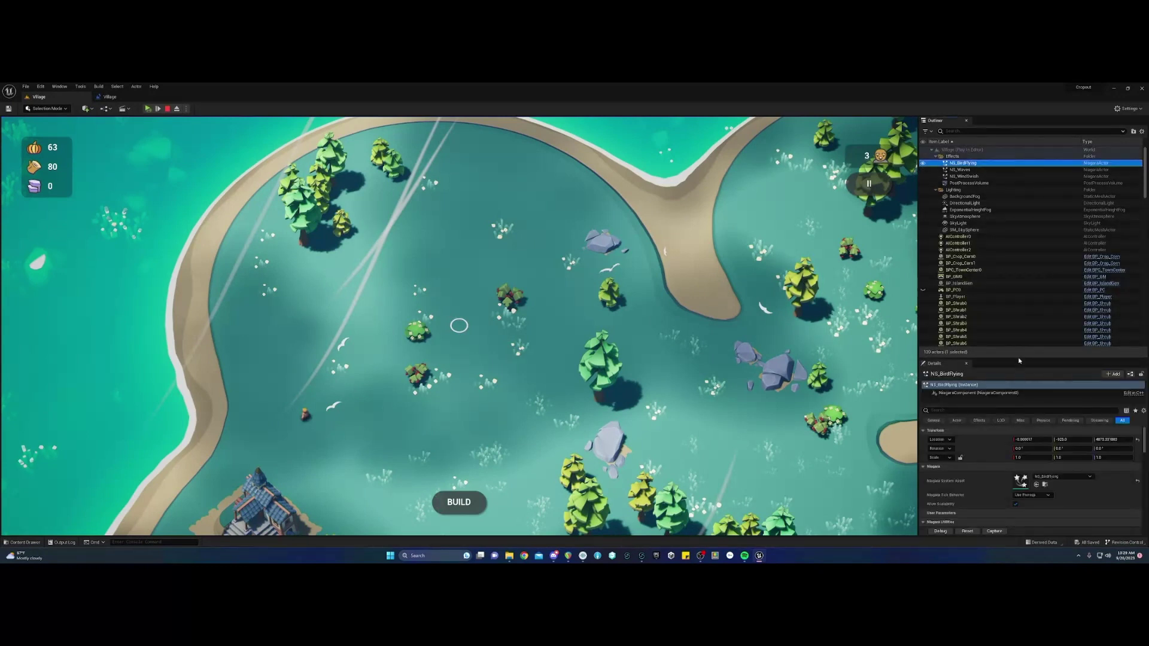
drag(1022, 358, 1020, 252)
scroll(1011, 350, down, 1)
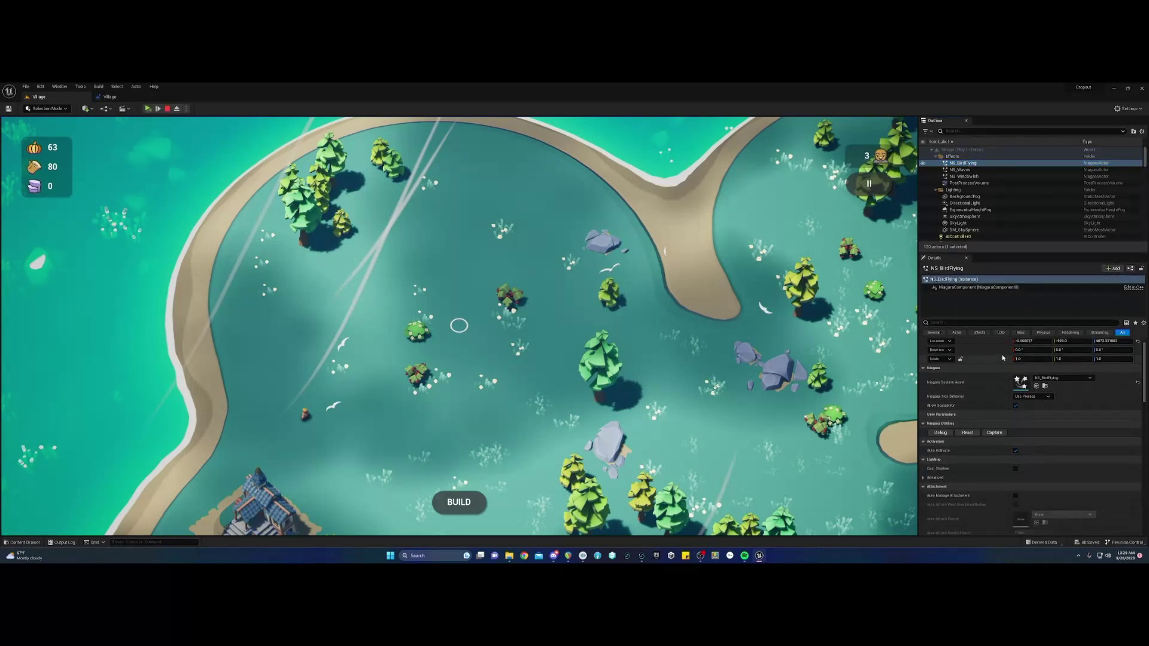
scroll(1003, 357, down, 6)
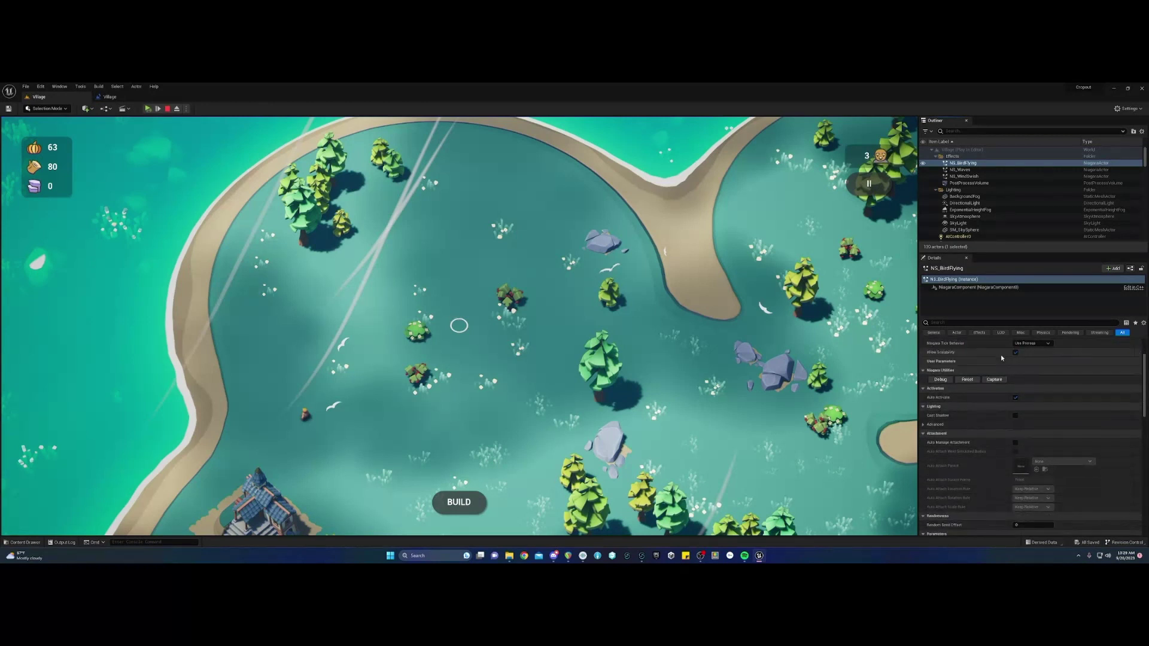
scroll(1001, 358, down, 5)
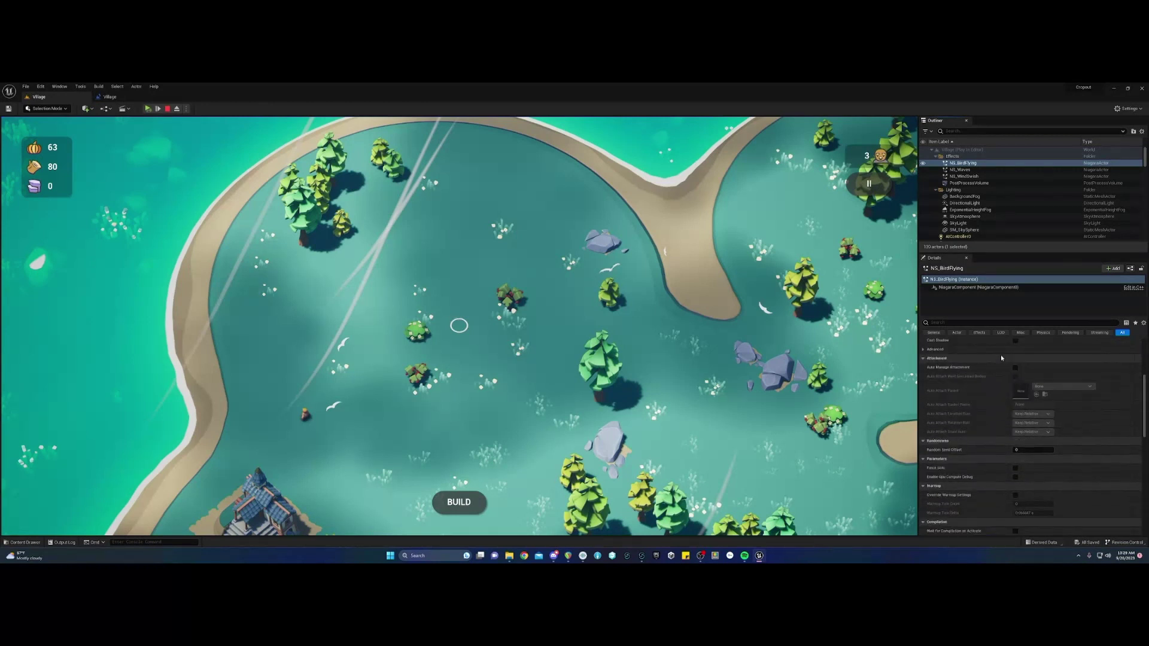
scroll(1001, 358, down, 5)
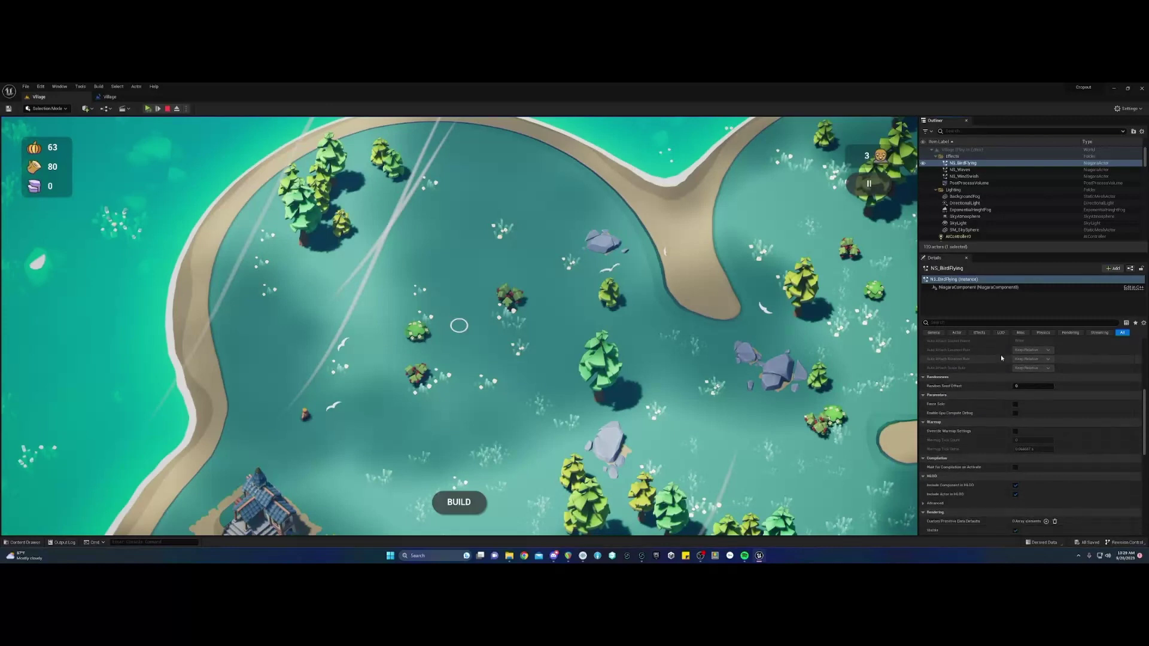
scroll(1001, 354, down, 6)
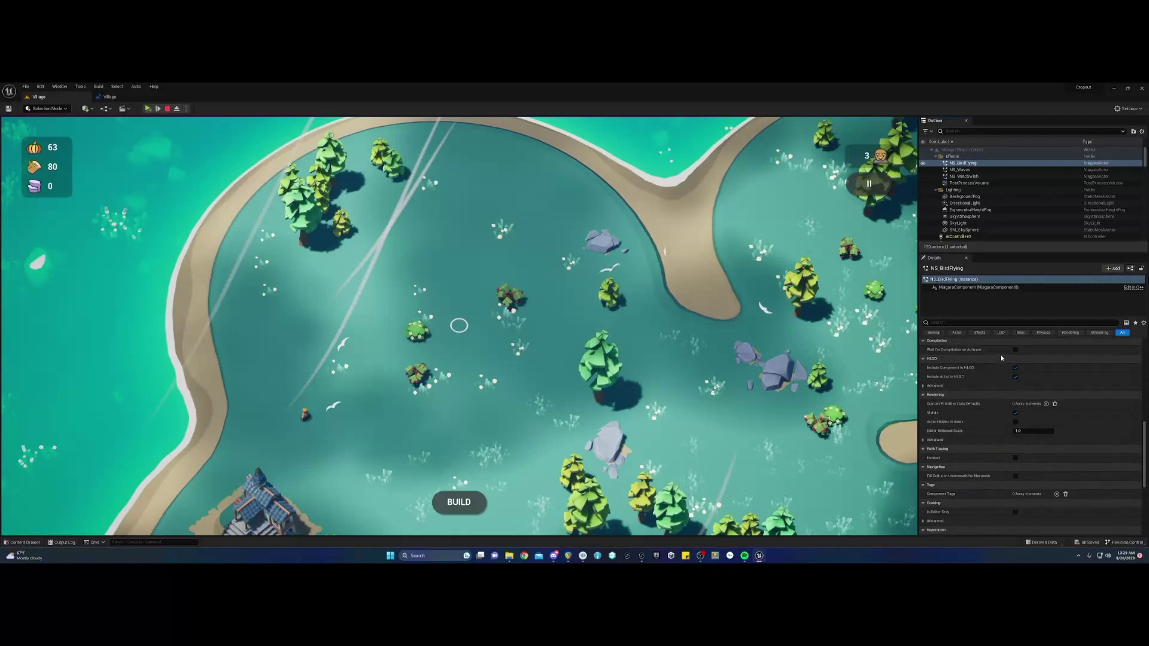
scroll(999, 358, down, 7)
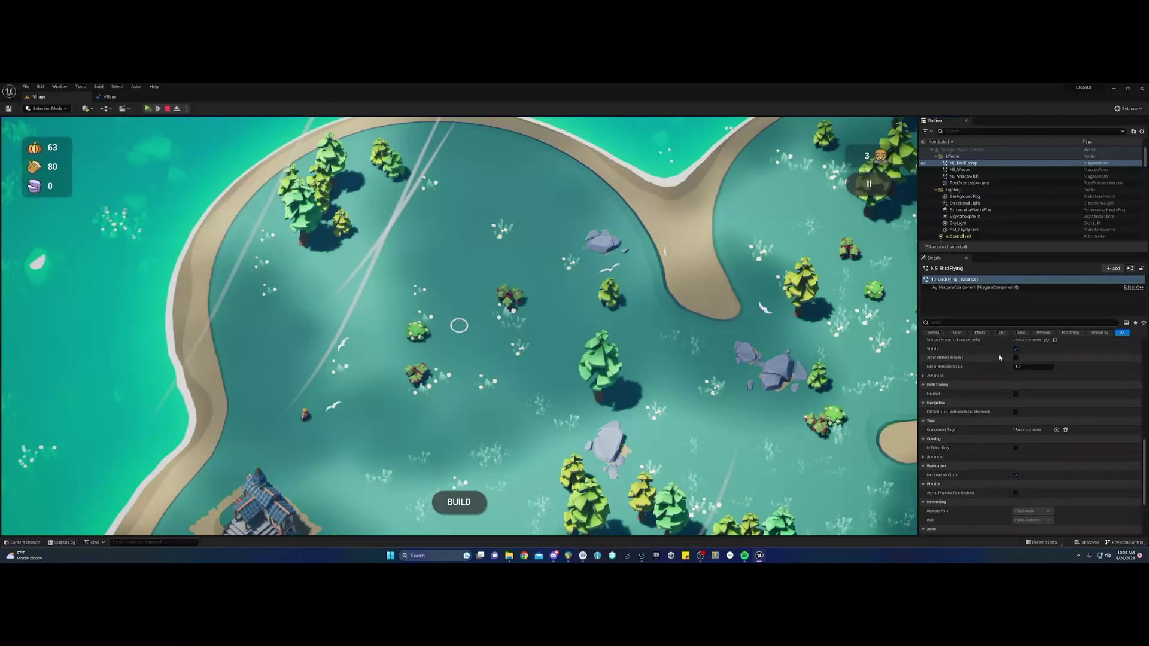
scroll(1000, 358, down, 4)
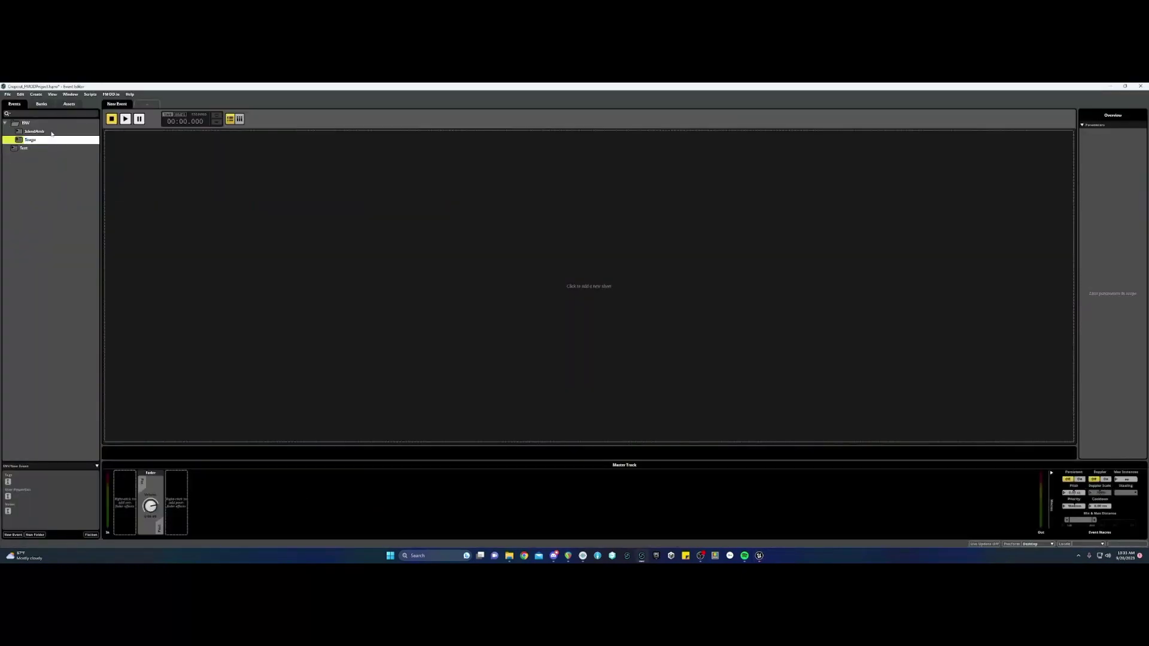
In FMOD Studio, name the new event in the ENV folder Seagulls and assign it to the Master bank.
key(Return)
right_click(57, 138)
mouse_move(90, 172)
mouse_move(126, 173)
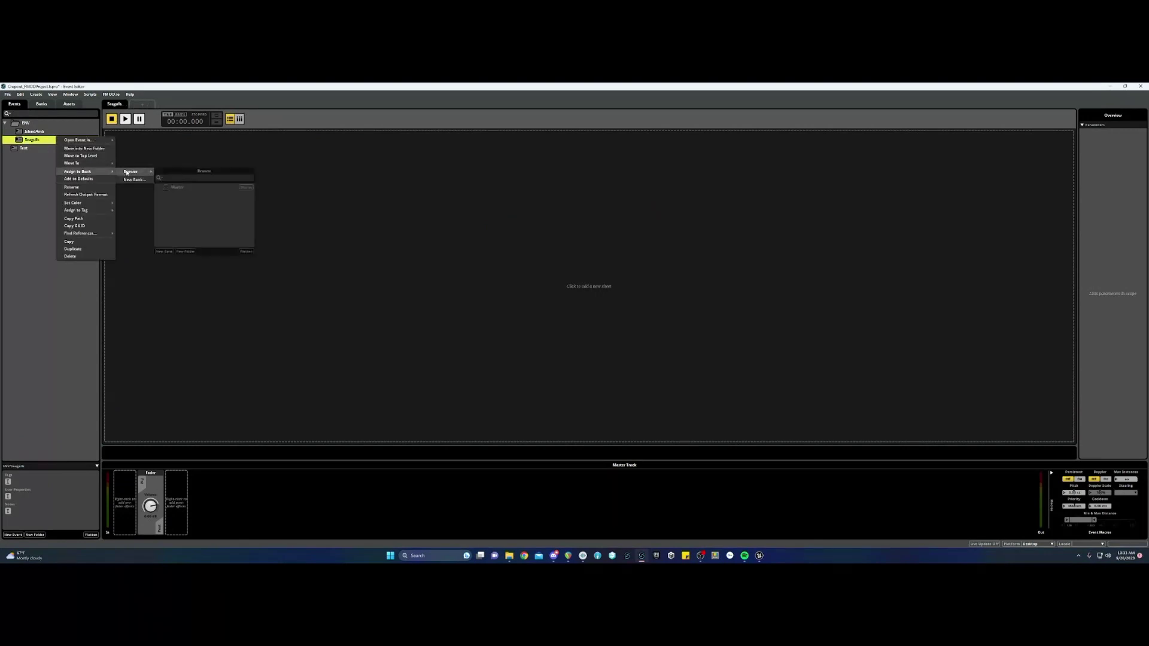
click(177, 186)
Give the Seagulls event a timeline with one audio track holding the three ENV_Seagulls wav files as a multi instrument.
click(161, 180)
click(172, 186)
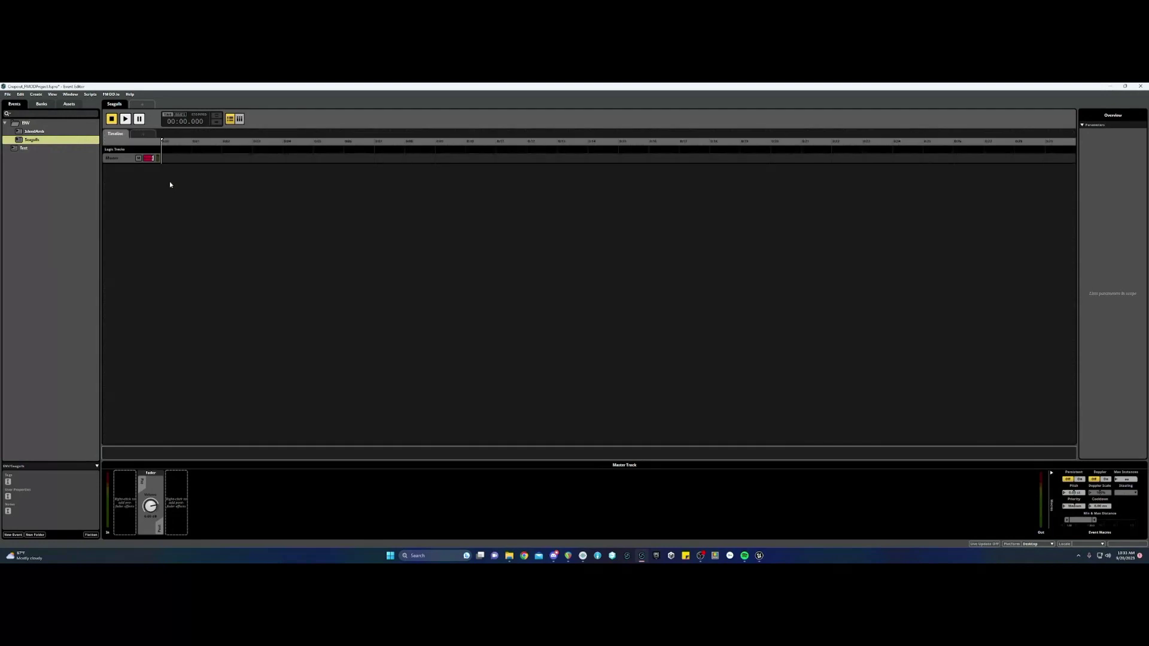
key(ctrl+t)
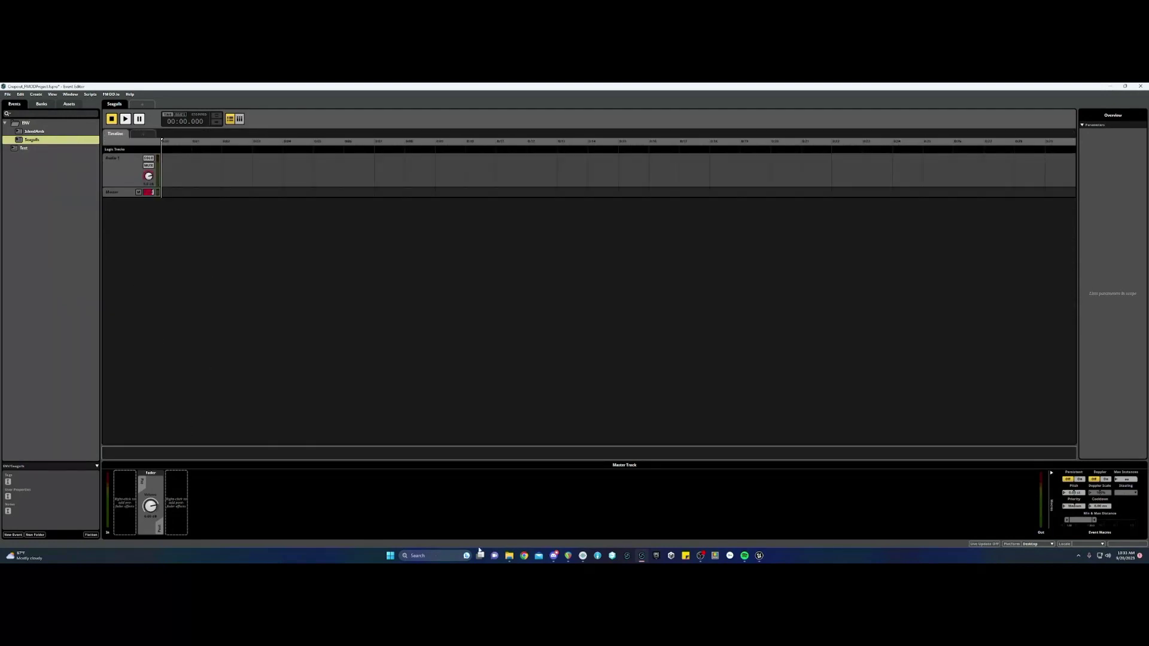
click(509, 556)
click(564, 272)
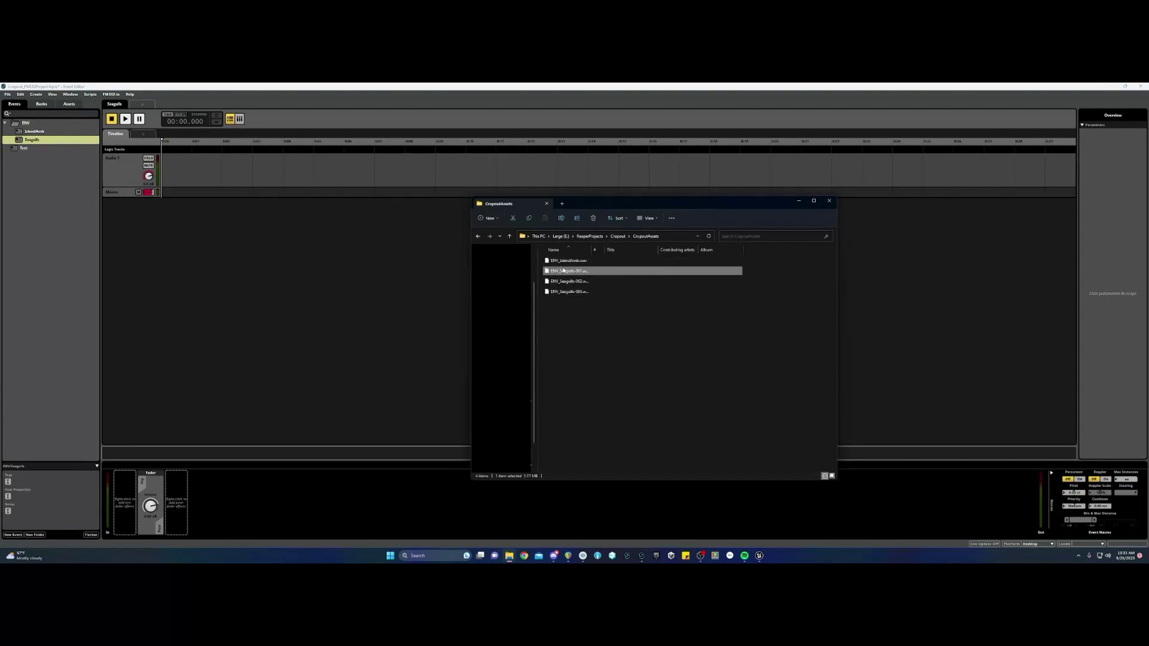
shift+click(563, 293)
drag(562, 293, 193, 170)
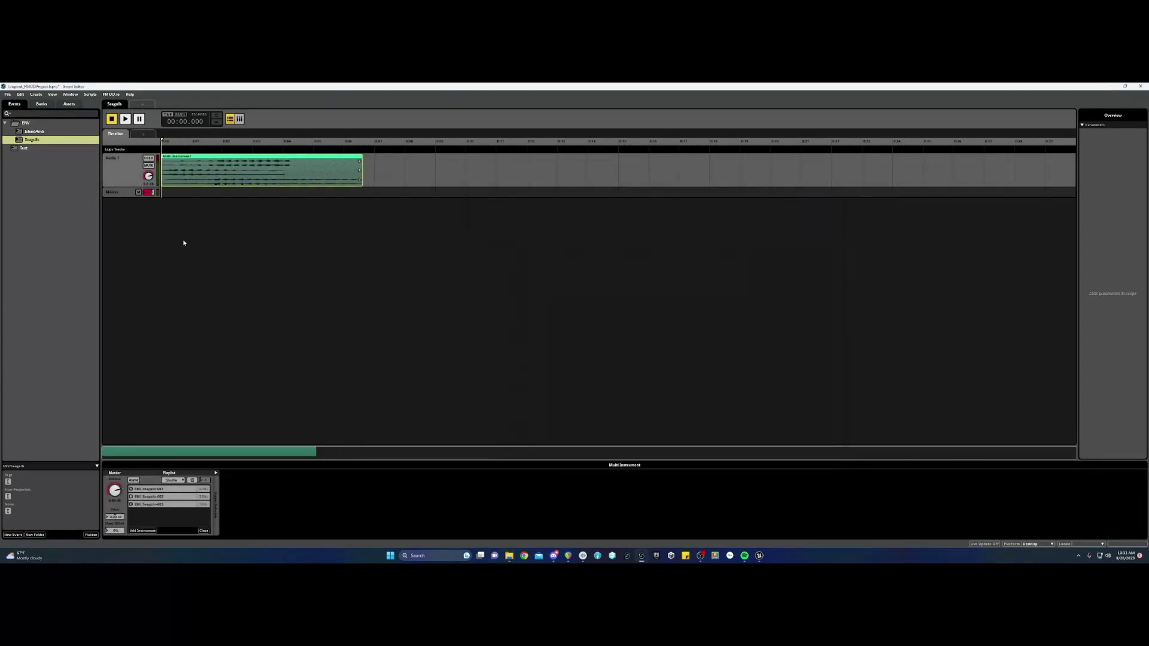
Add random modulation to the multi instrument's pitch and audition the event several times.
key(space)
key(space)
right_click(120, 517)
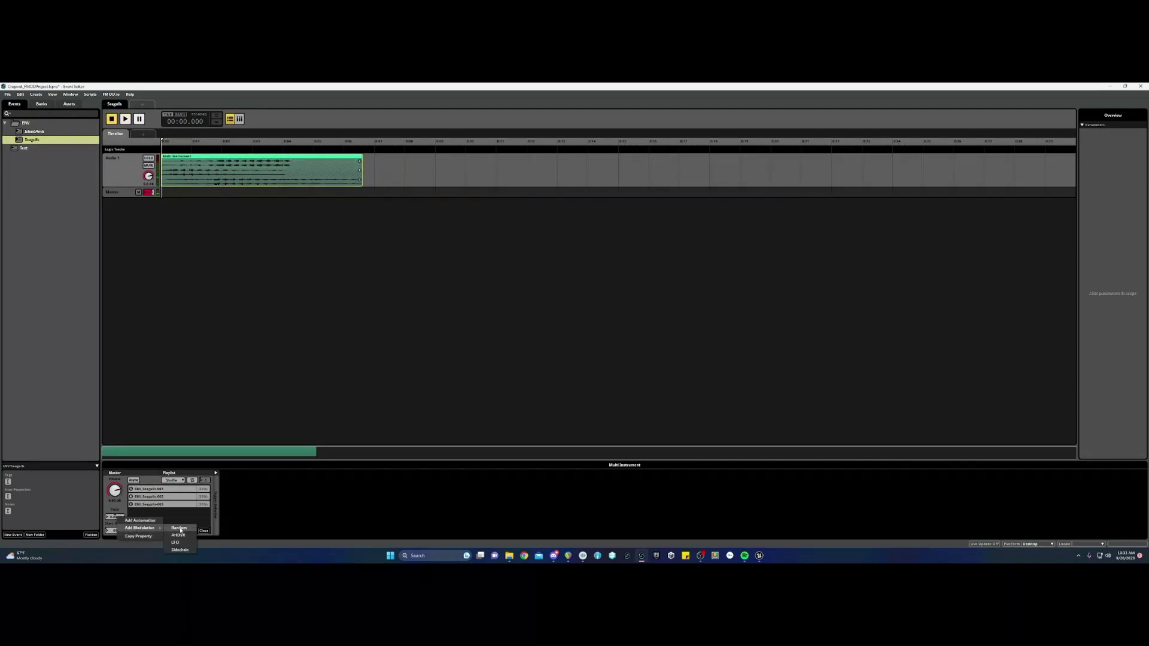
click(180, 528)
key(space)
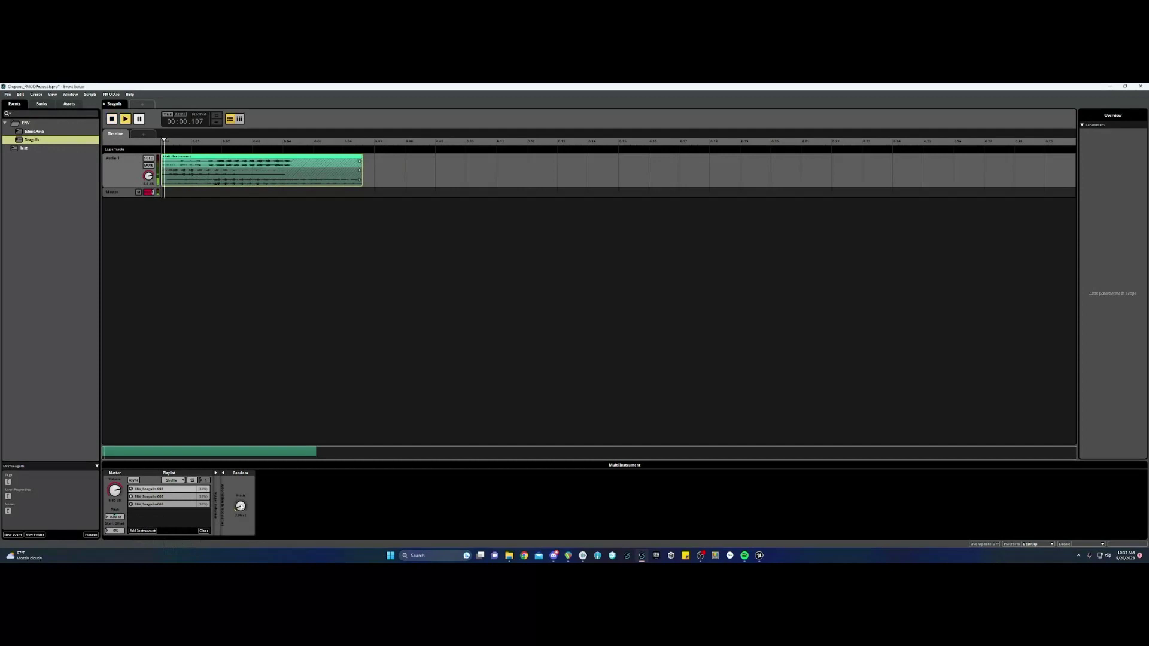
key(space)
key(space)
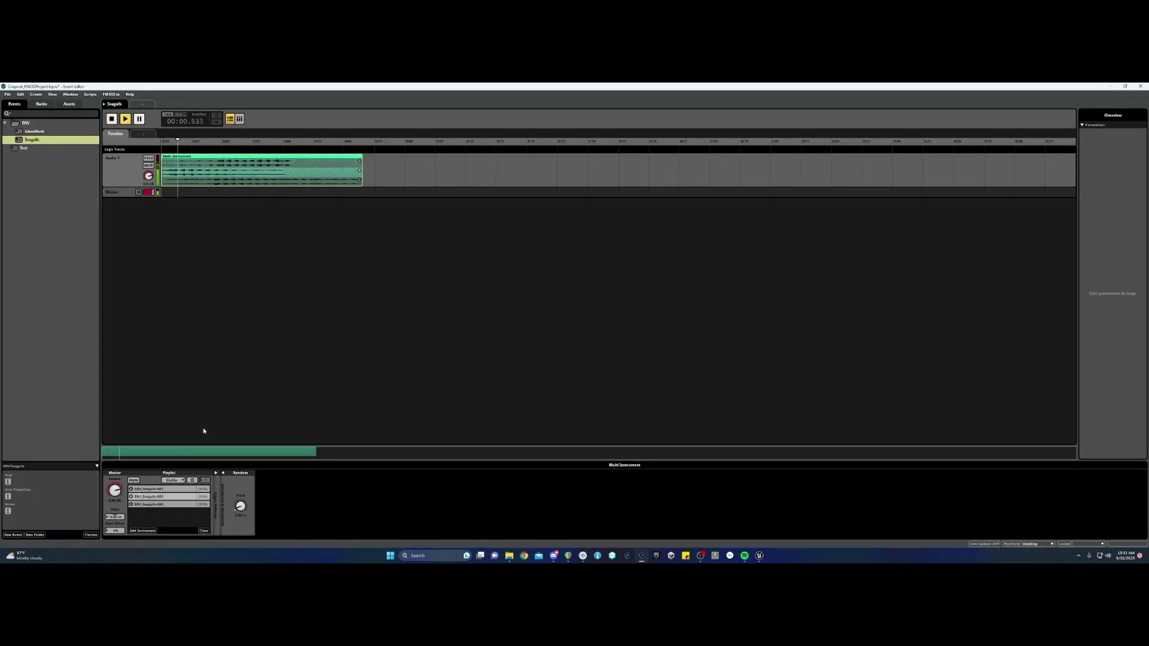
key(space)
key(space)
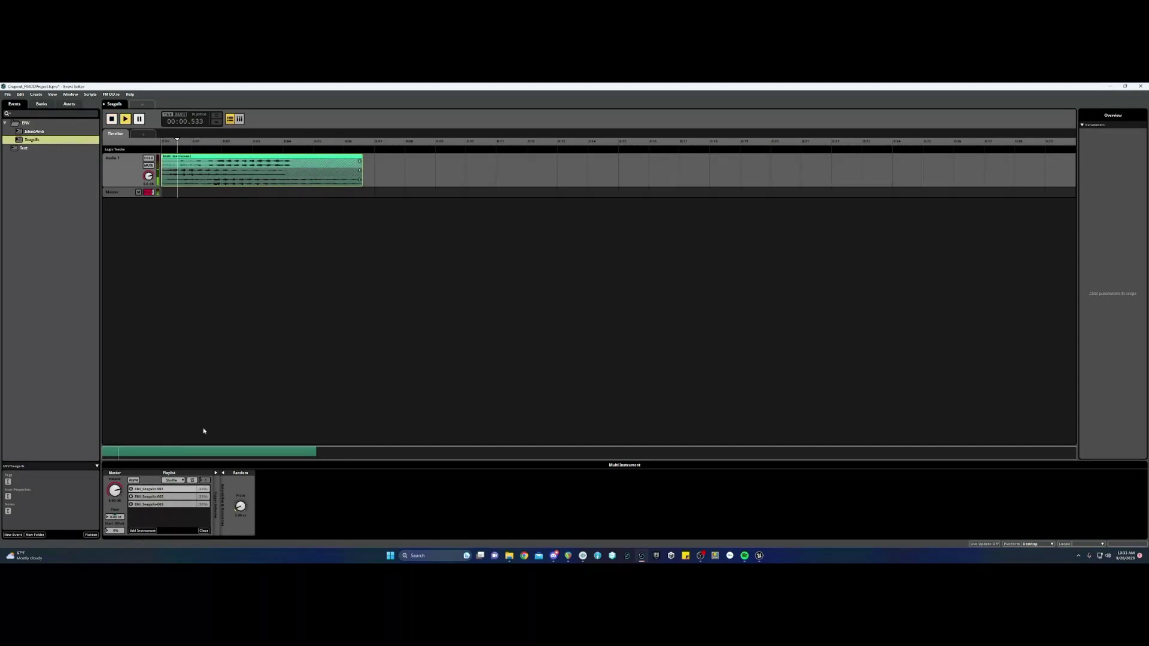
key(space)
key(space)
key(space)
Add random modulation to the multi instrument's start offset and audition the event.
right_click(114, 532)
mouse_move(135, 541)
click(174, 541)
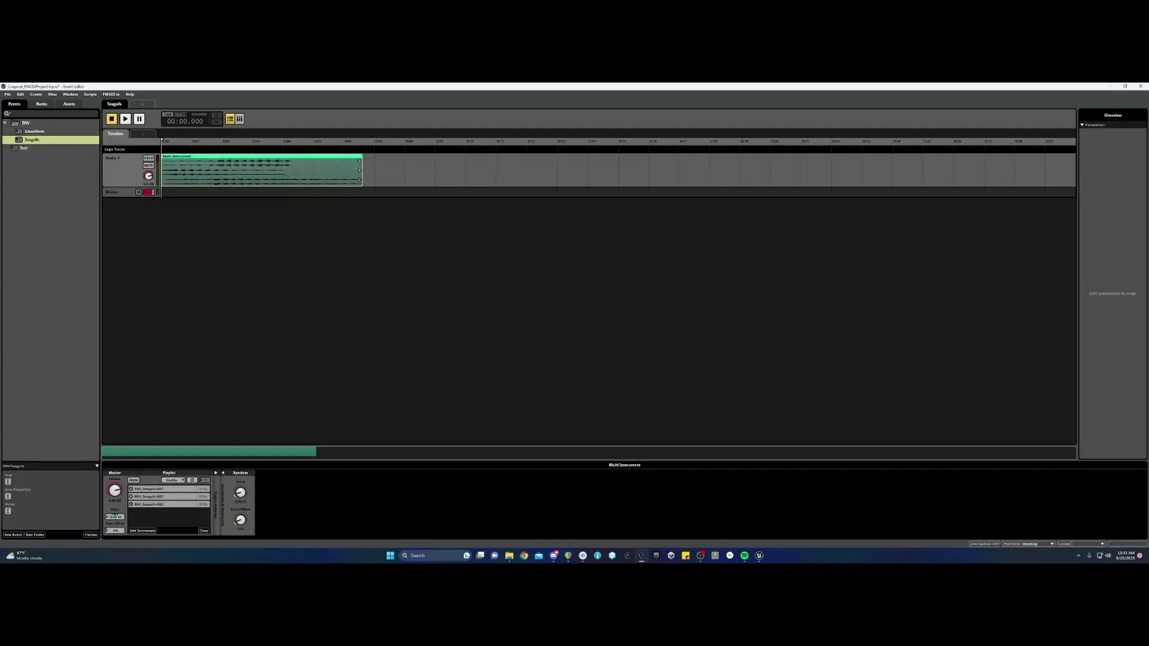
key(space)
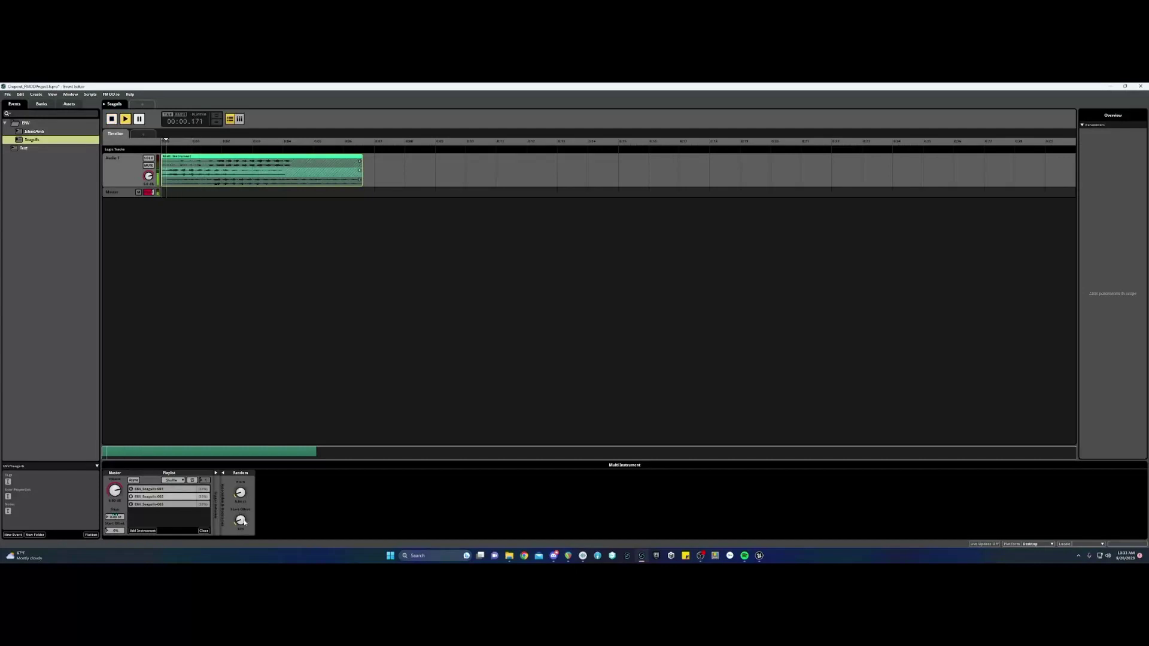
key(space)
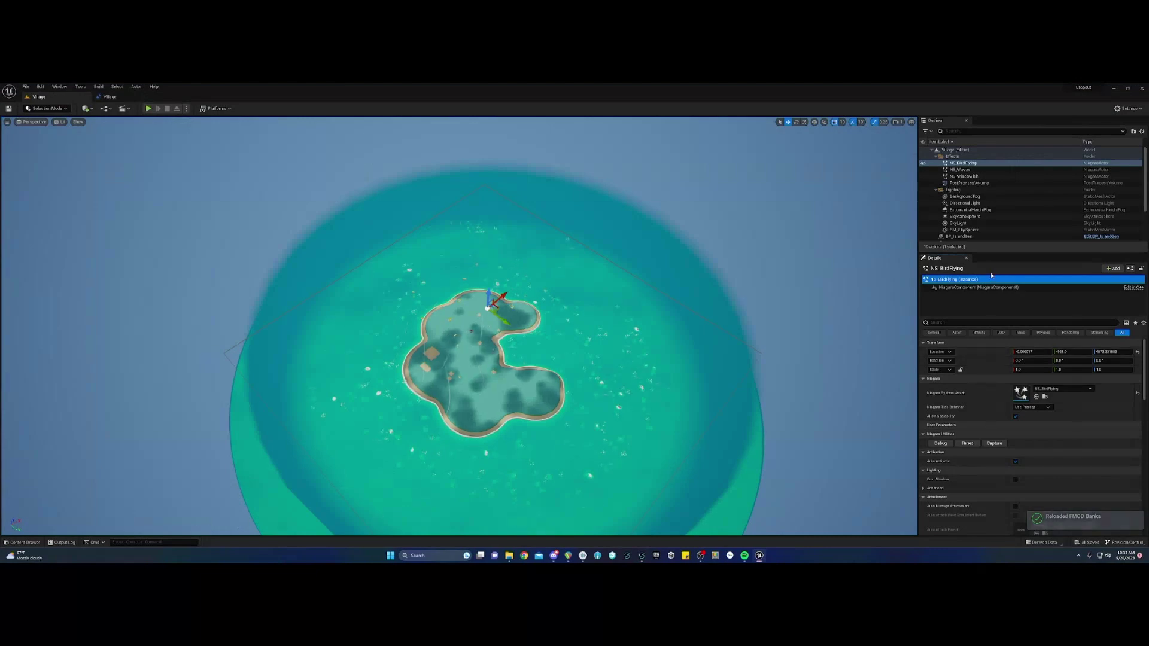
In the Unreal Editor, add an FMODAudio component named FMODAudio_Seagulls to NS_BirdFlying and set its event to Seagulls.
click(1113, 268)
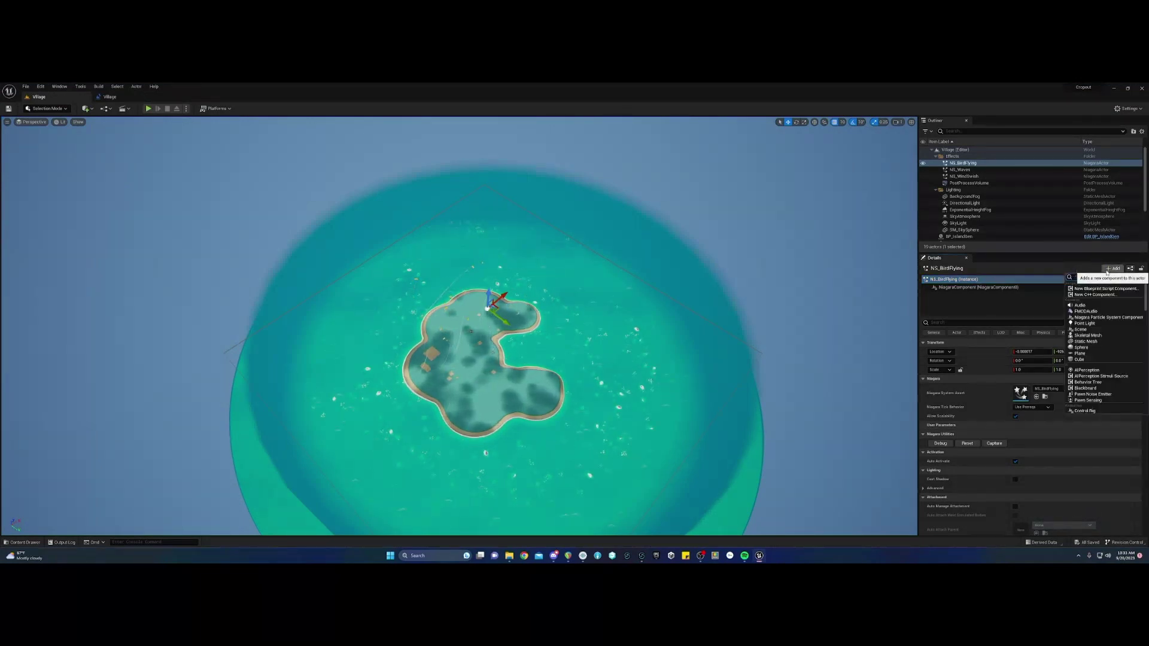
click(1108, 312)
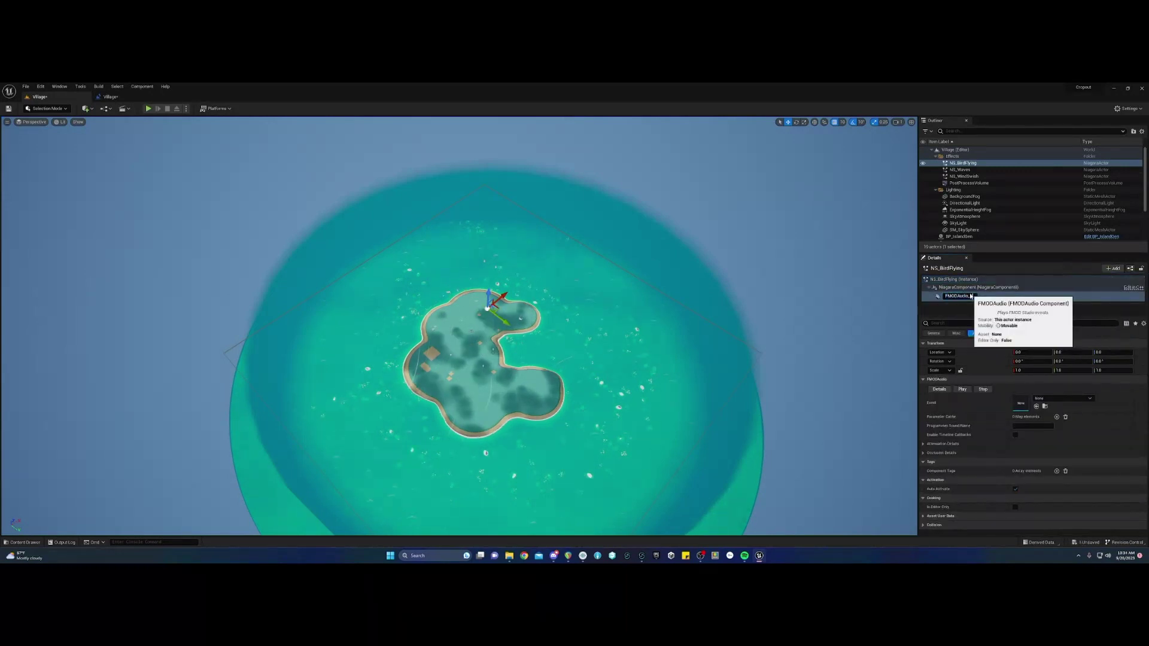
text(_Seagulls)
key(Return)
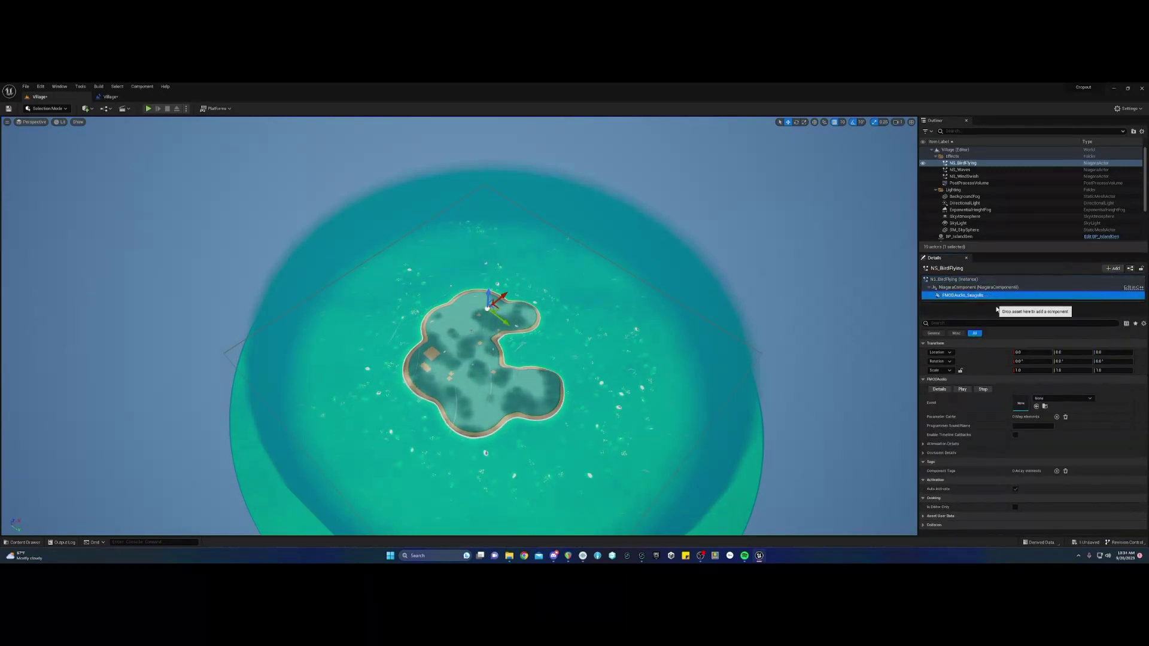
click(1064, 399)
click(1074, 487)
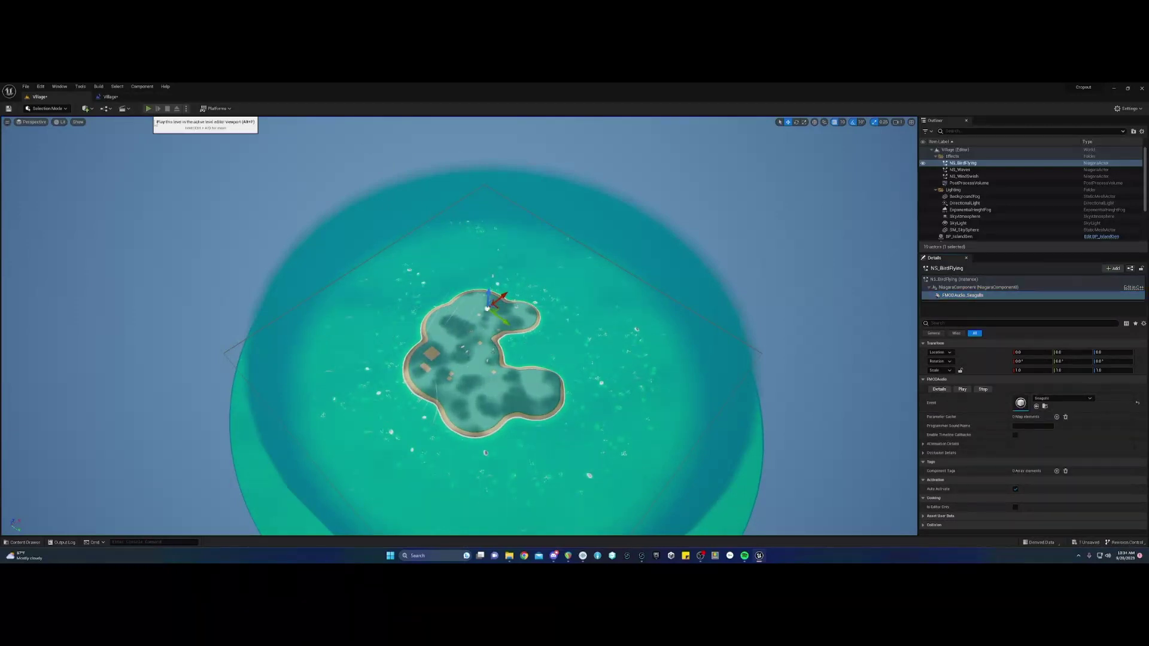
Play the Village level in the viewport to listen for the seagull sounds.
key(alt+p)
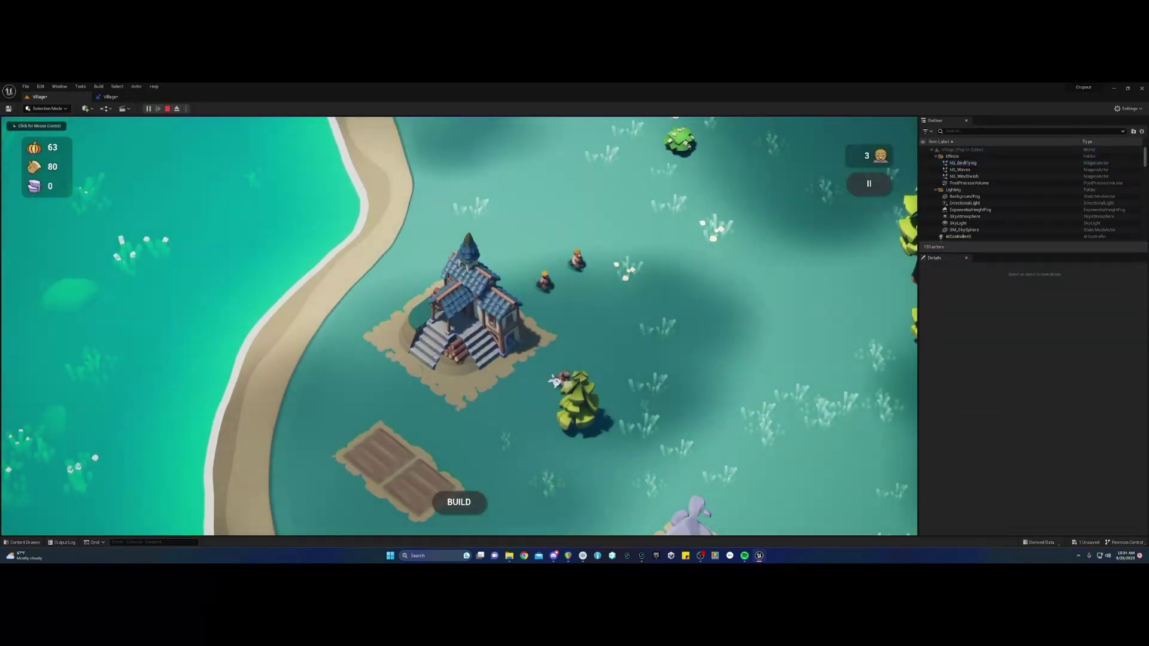
click(556, 381)
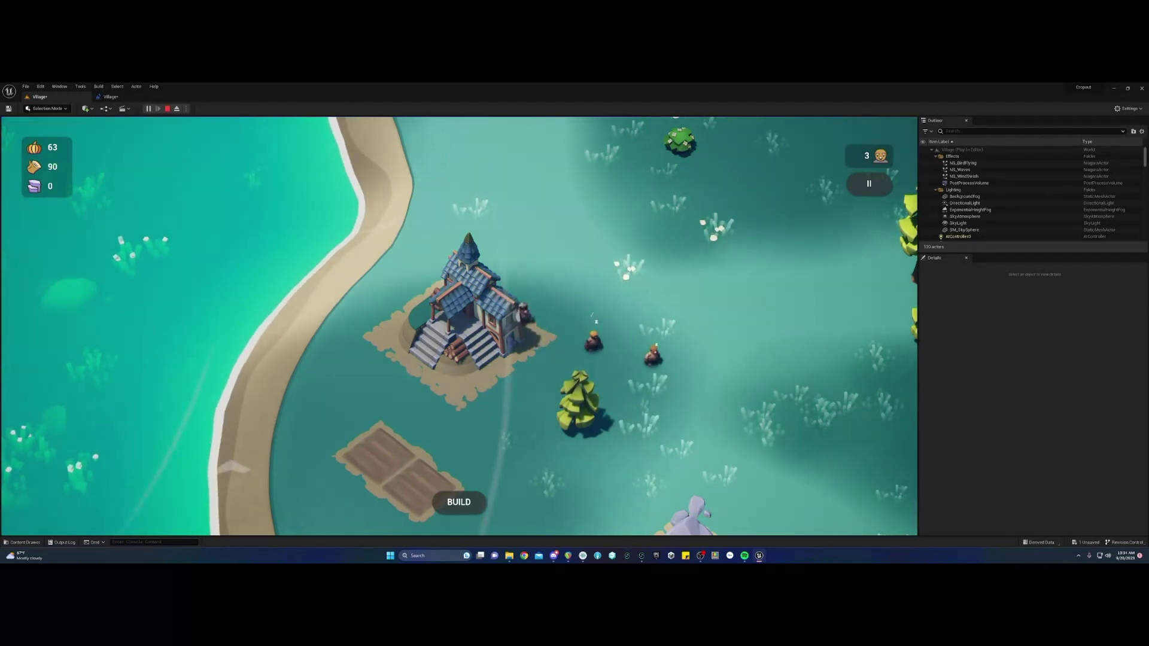
In FMOD Studio, add an FMOD Spatializer to the Seagulls event's master track and a loop region spanning the multi instrument.
key(alt+Tab)
click(118, 193)
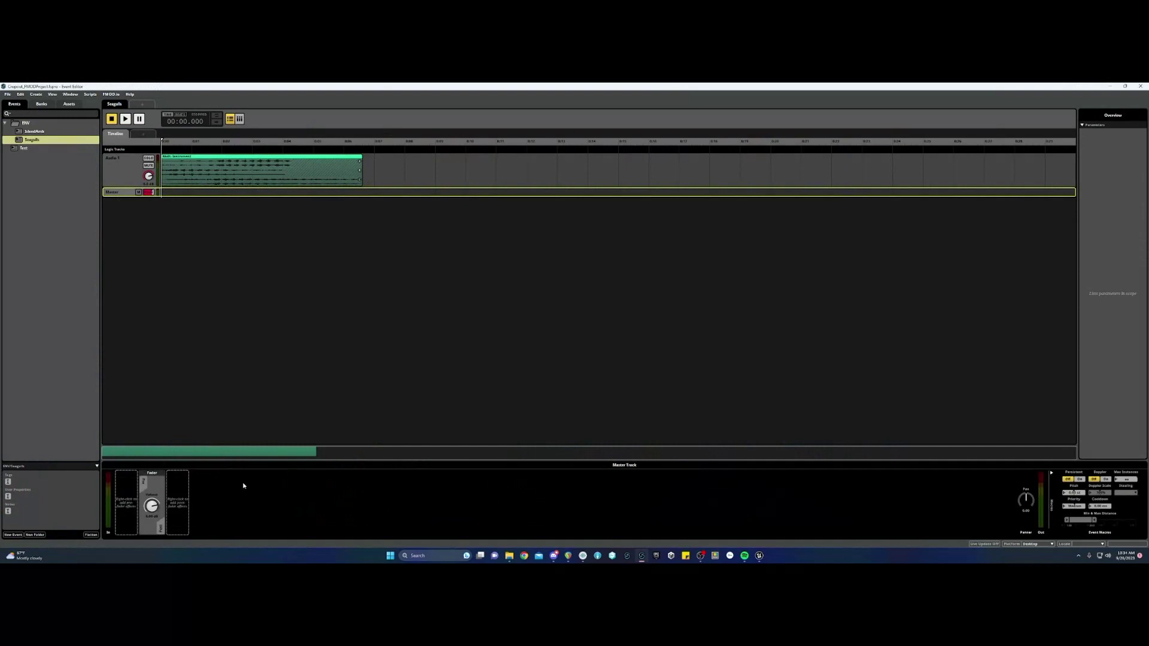
right_click(175, 504)
mouse_move(197, 505)
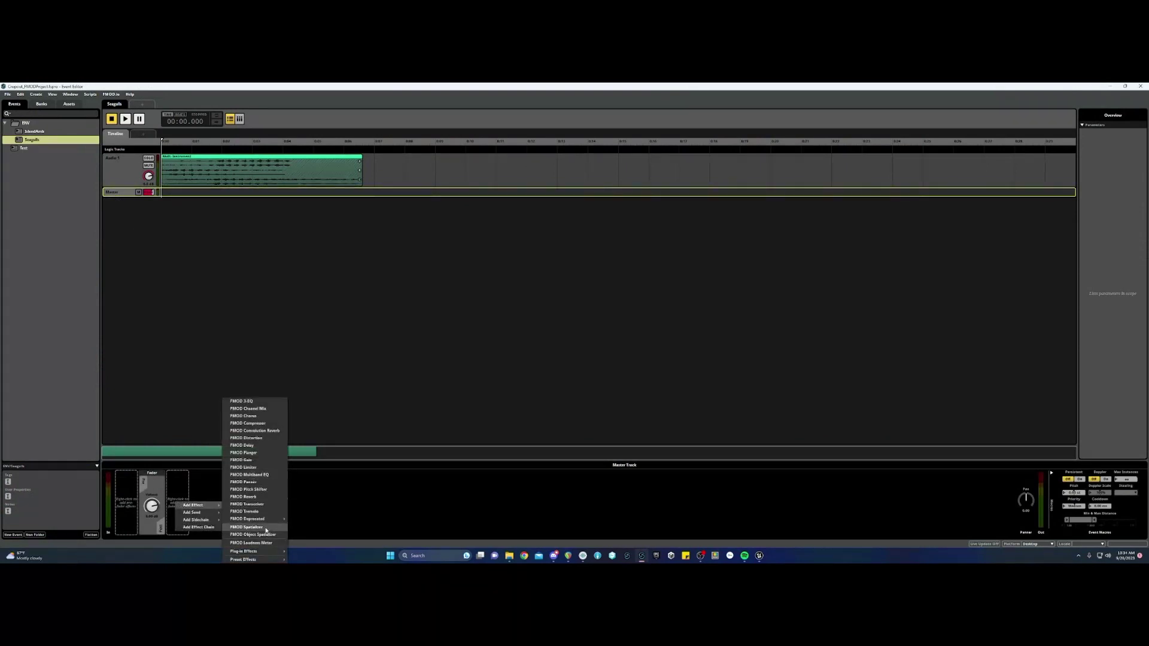
click(263, 527)
right_click(168, 153)
click(186, 173)
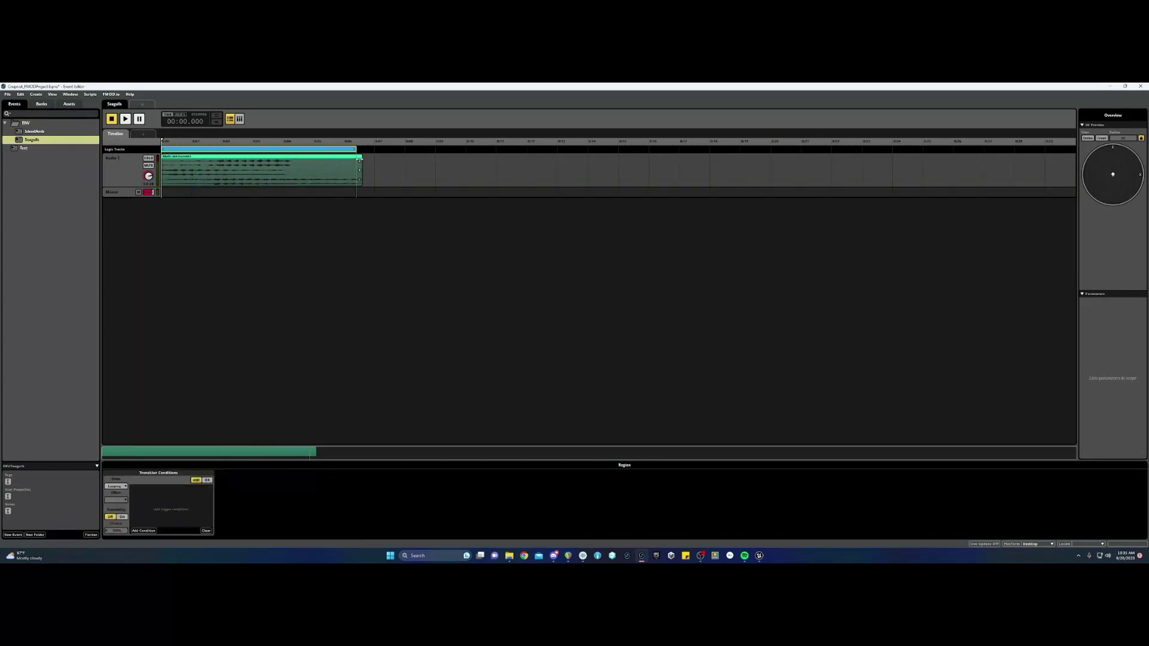
Turn on trigger probability for the Seagulls multi instrument, then save and build the project.
click(297, 176)
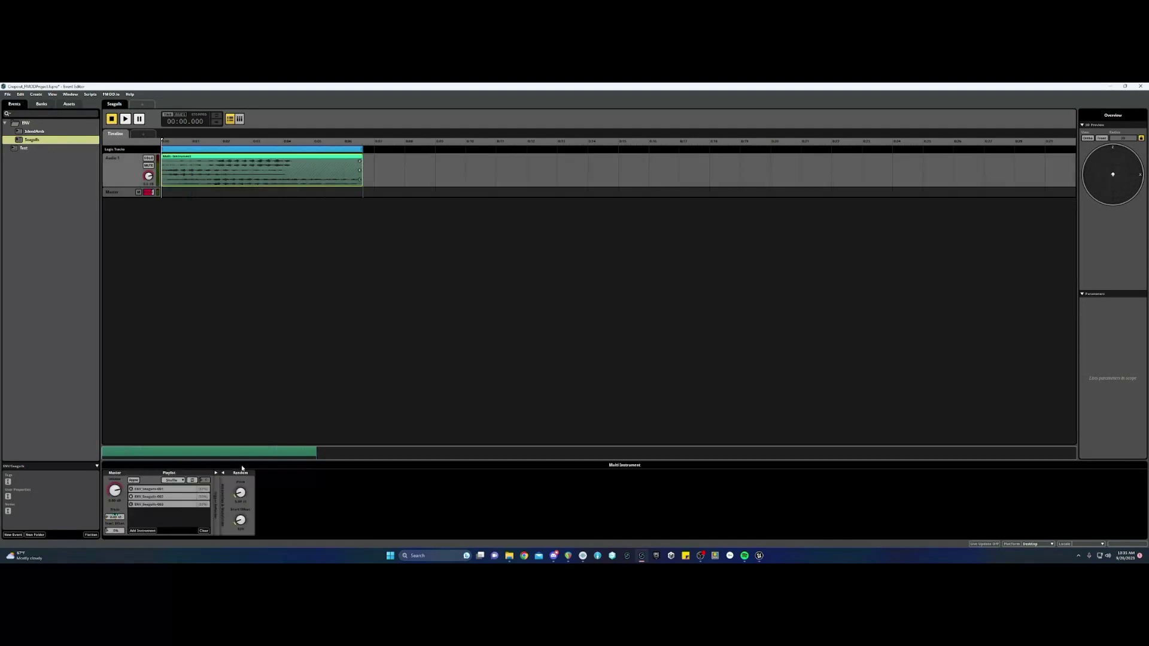
click(216, 473)
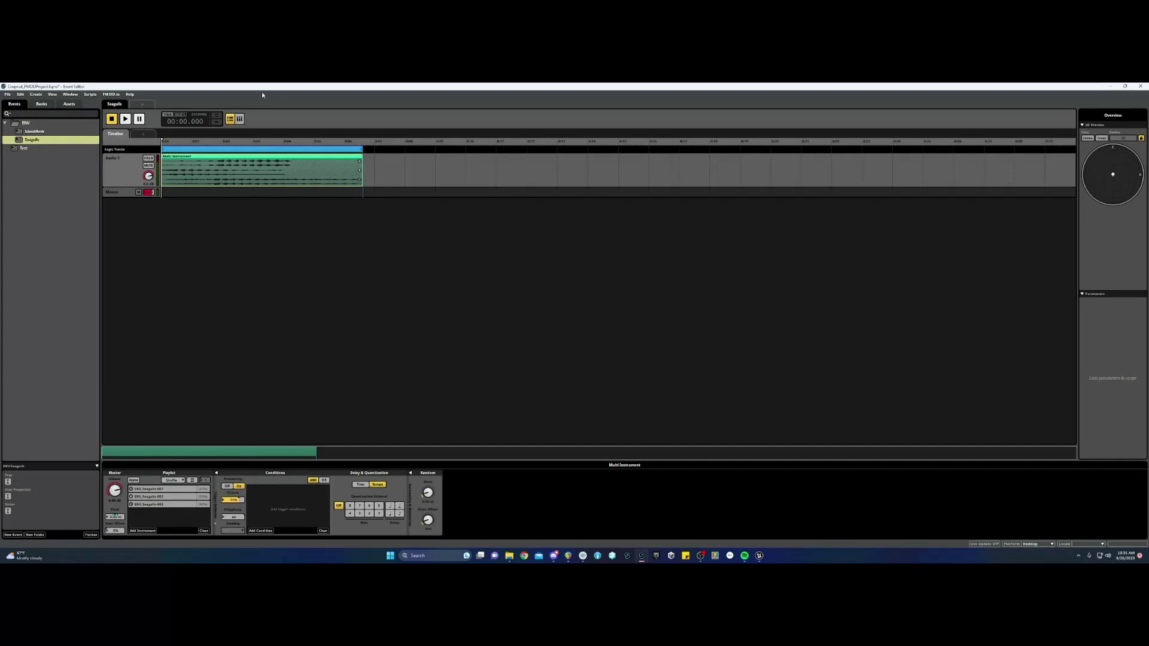
key(ctrl+s)
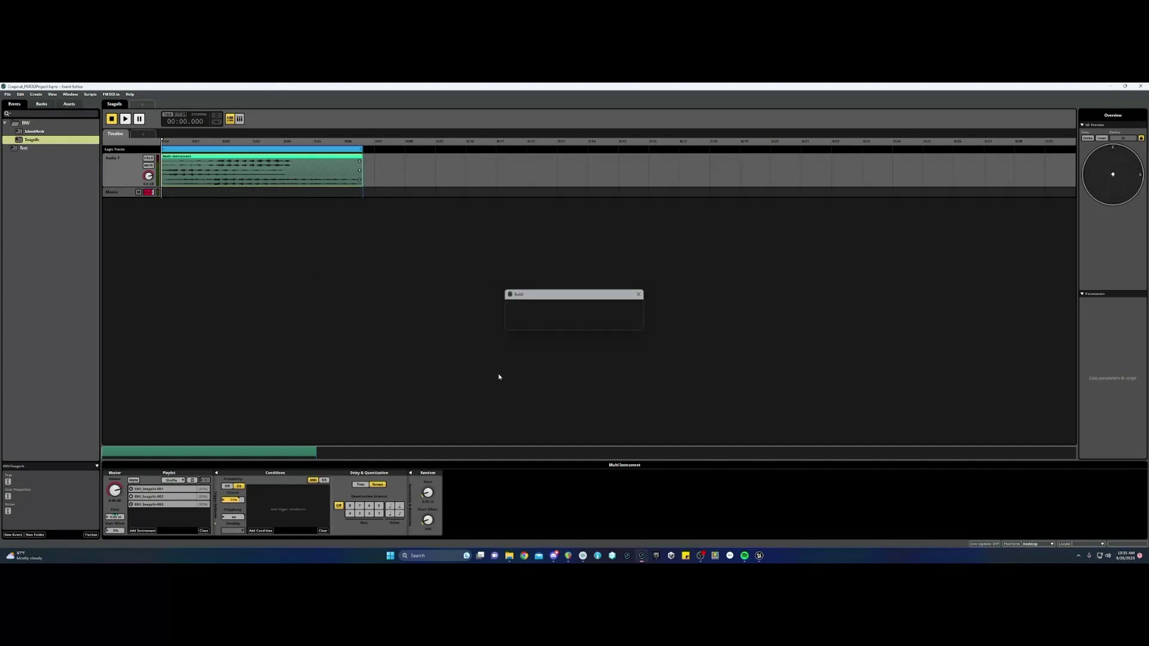
Play the Village level in the Unreal Editor and move around the island to listen to the spatialized, looping seagulls.
click(759, 556)
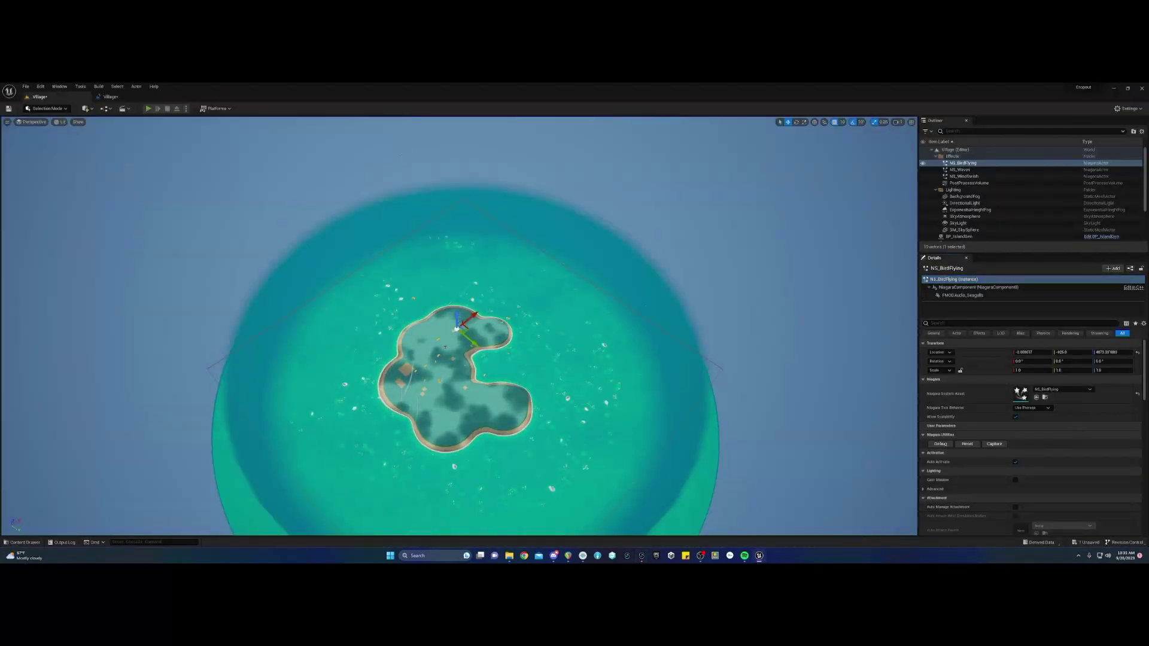
key(alt+p)
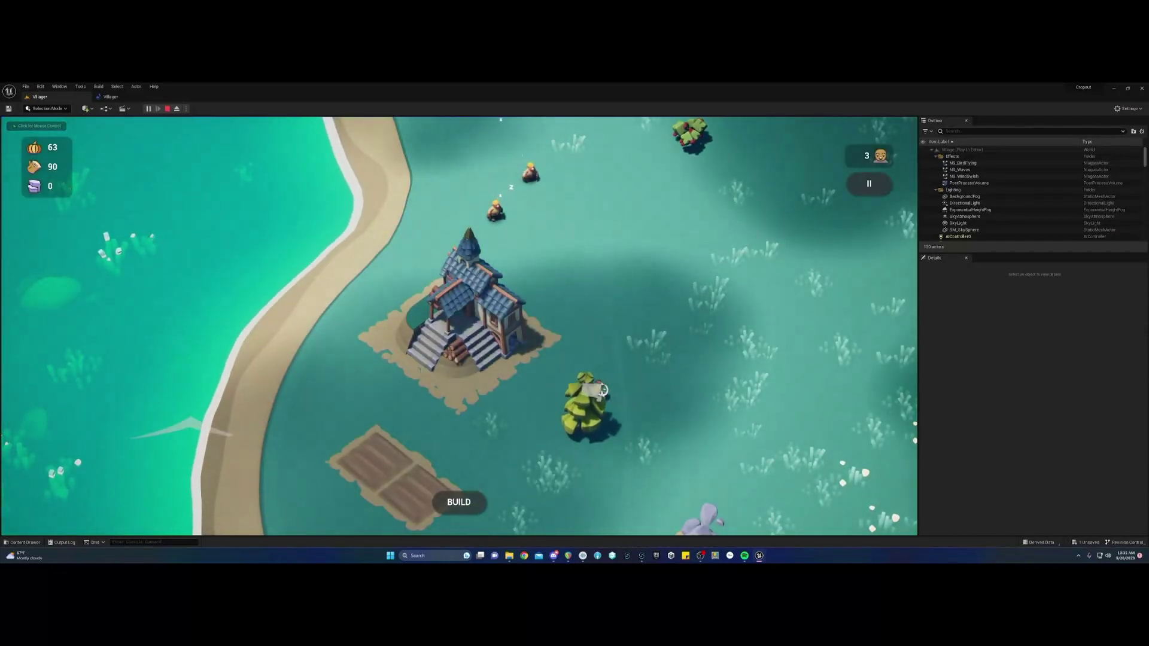
scroll(459, 326, down, 4)
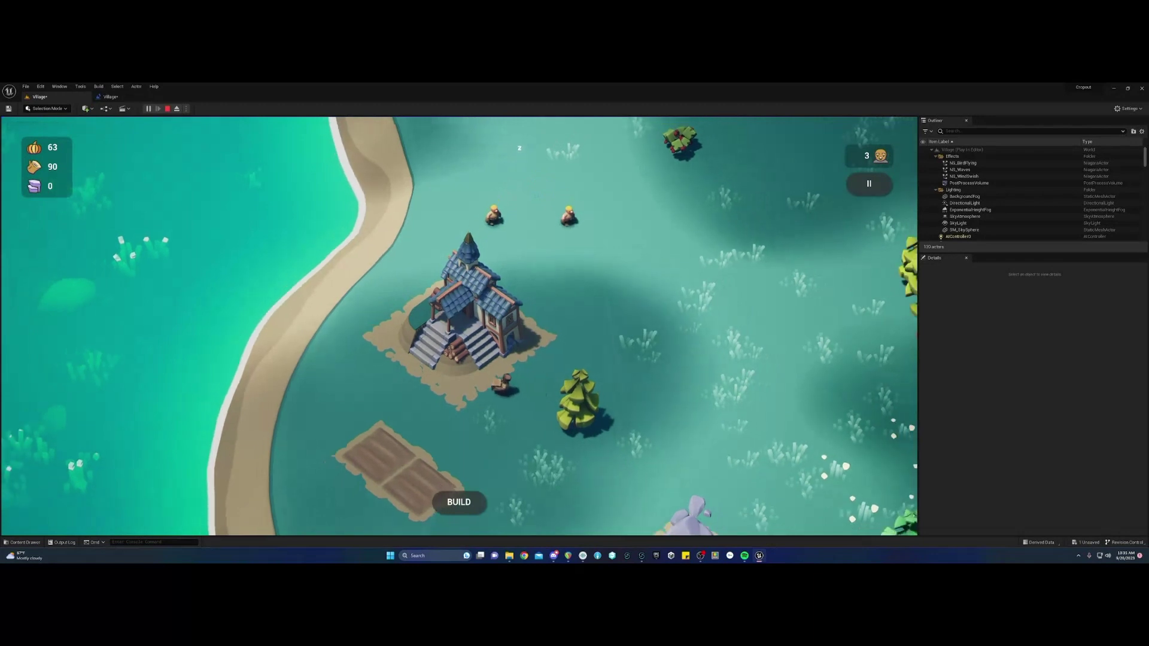
drag(836, 395, 612, 420)
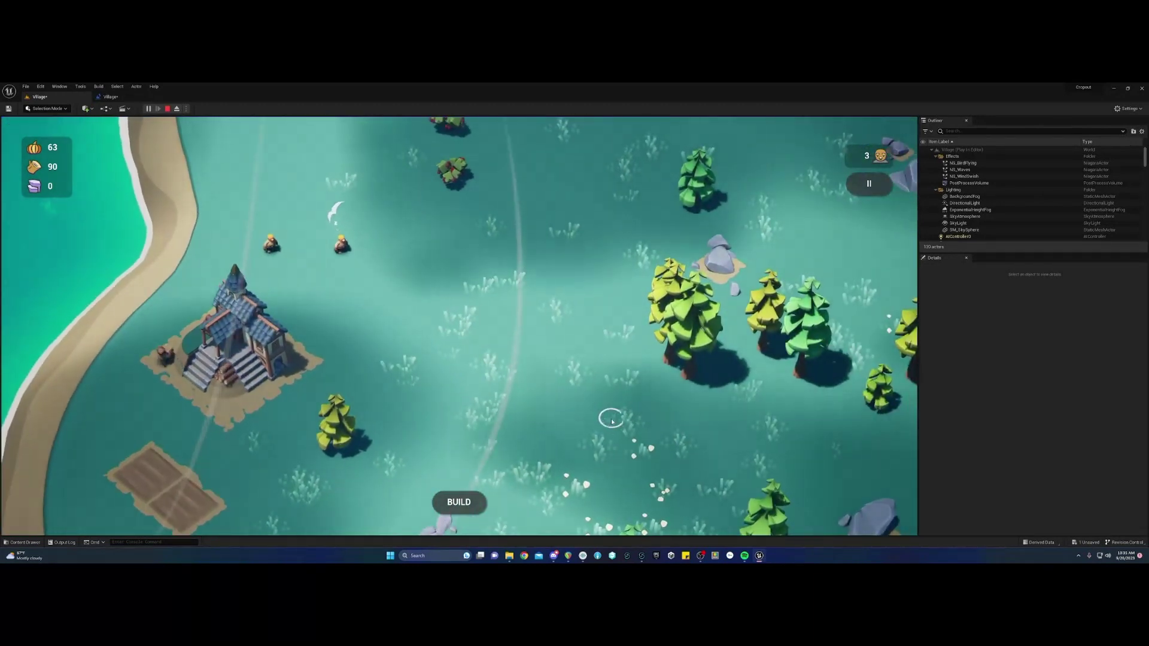
scroll(612, 422, down, 1)
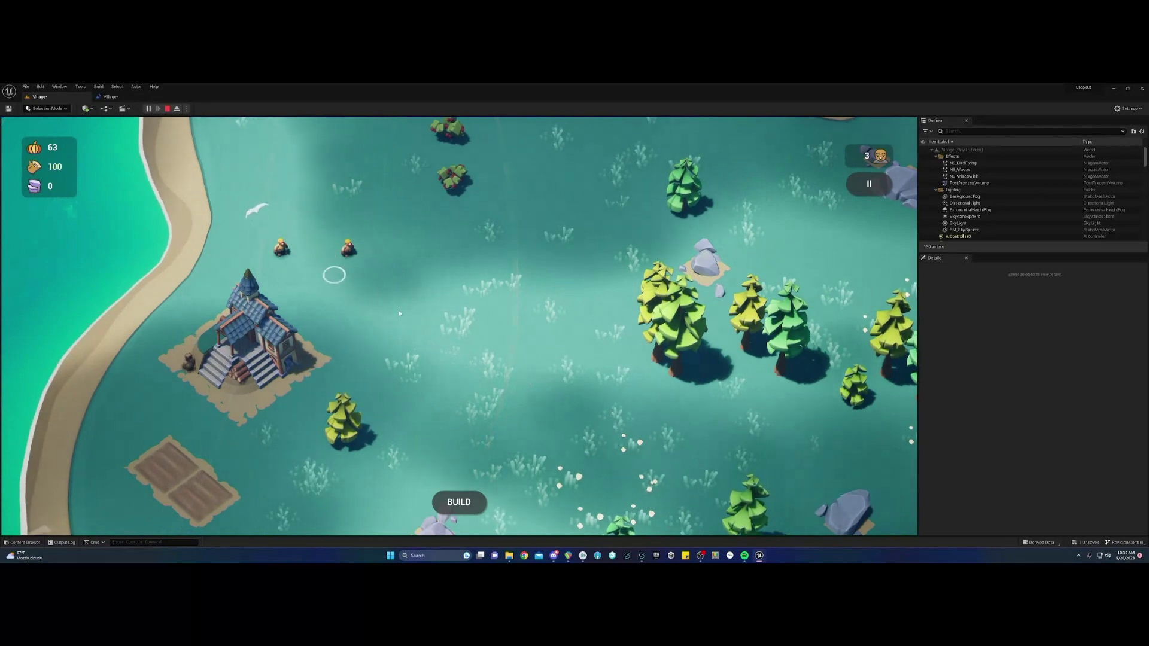
click(167, 109)
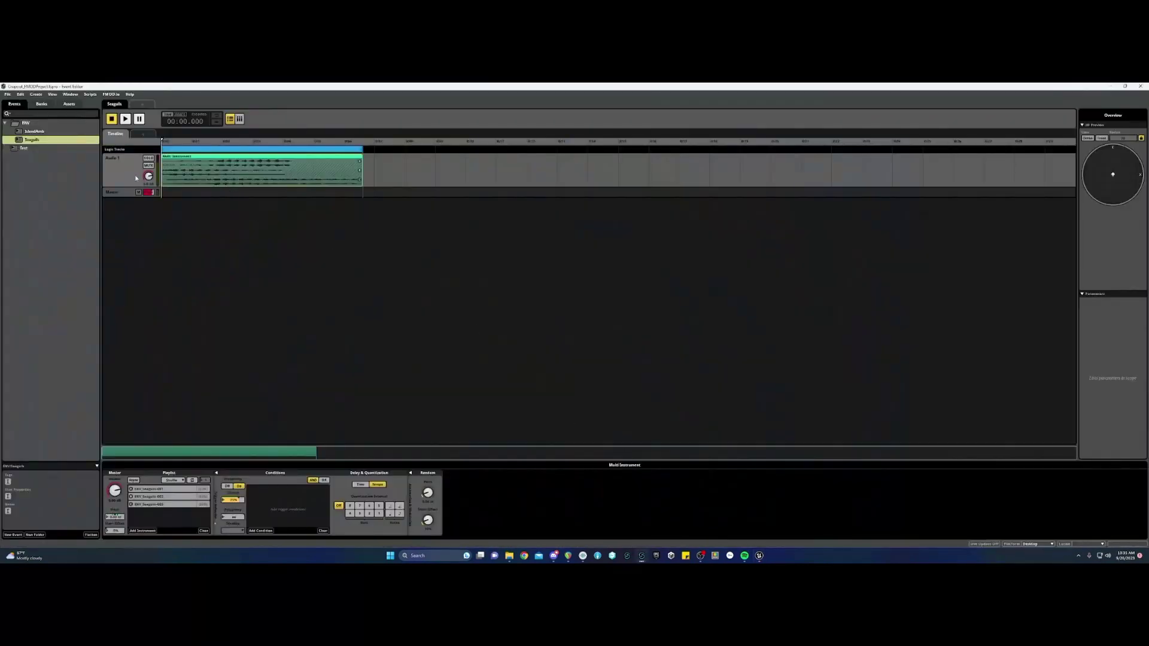
Adjust the min and max distance on the Seagulls event's master track in FMOD Studio, save, and play the Village level in Unreal.
click(125, 194)
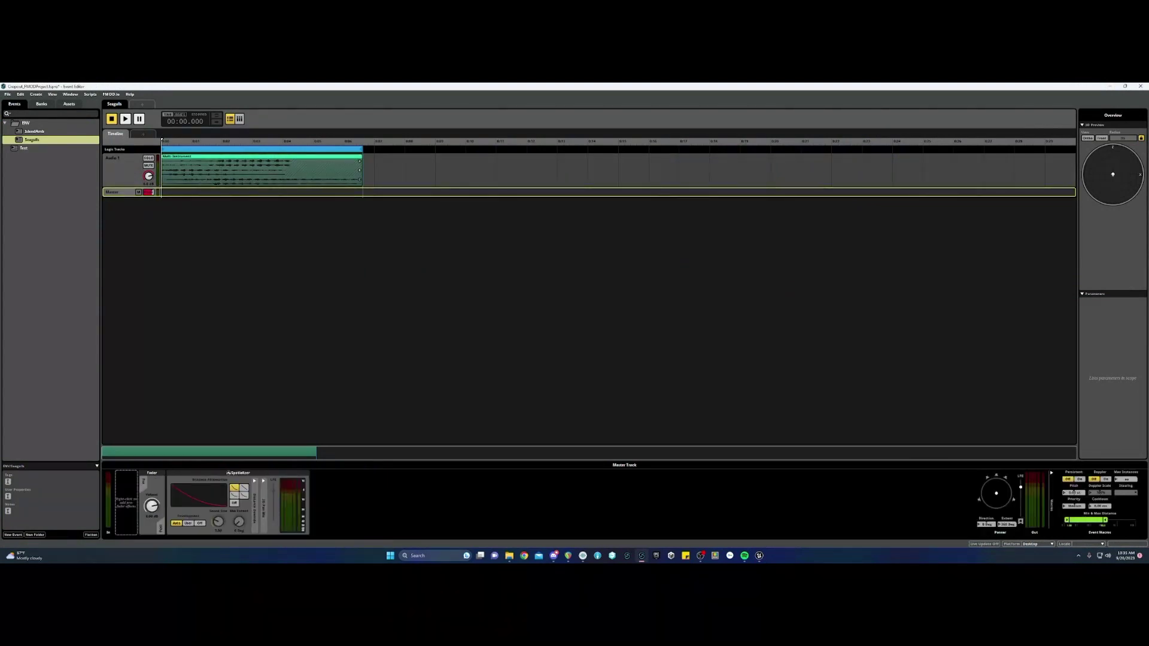
key(ctrl+s)
click(760, 555)
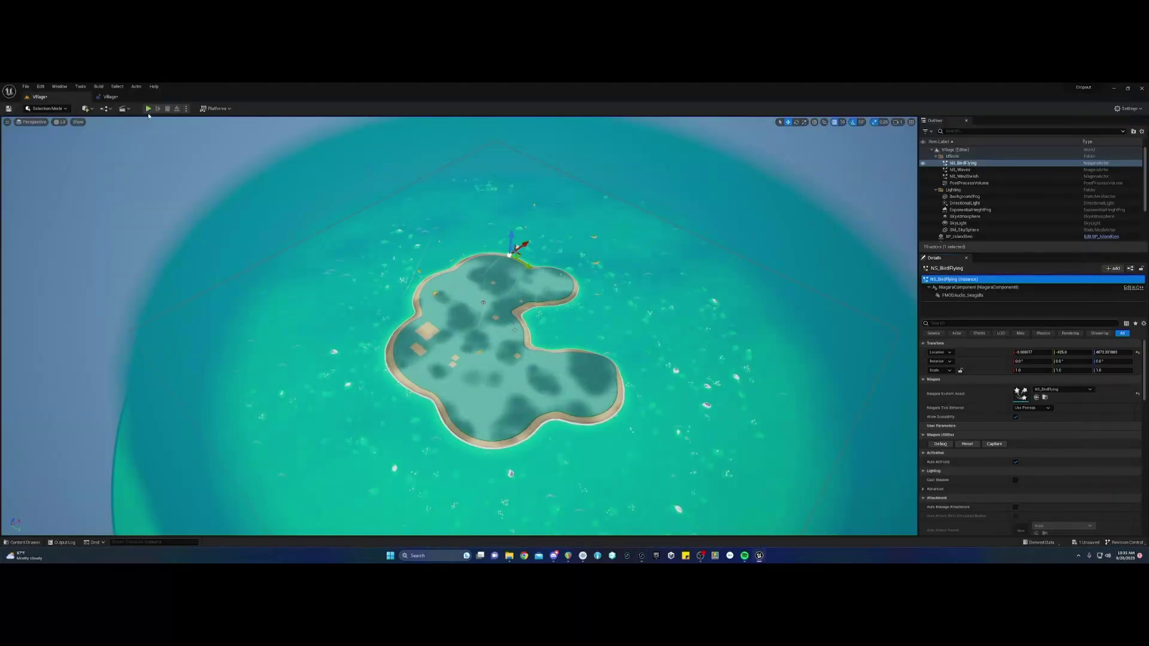
key(alt+p)
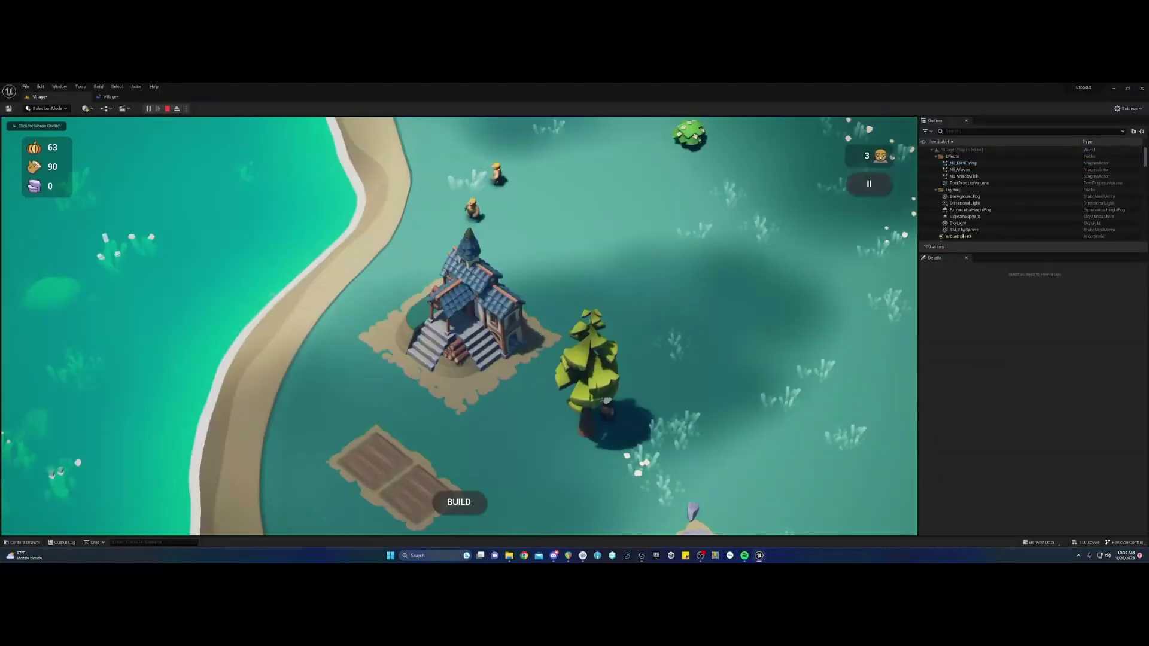
click(592, 427)
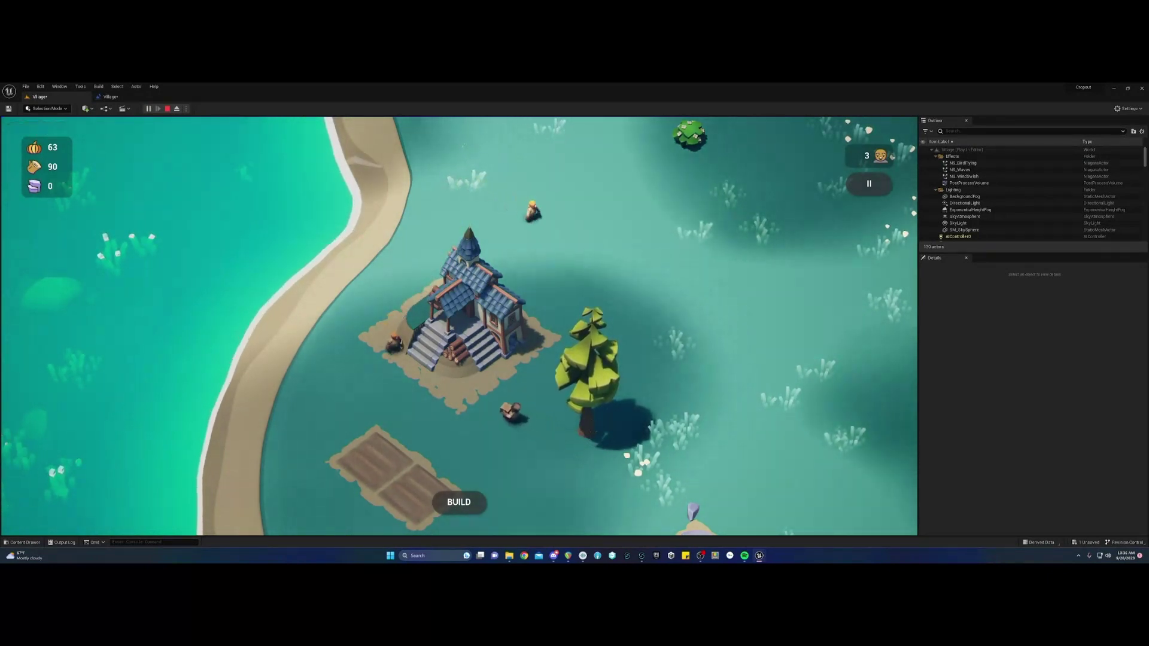
Connect FMOD Studio to the running game at localhost through Live Update.
click(642, 555)
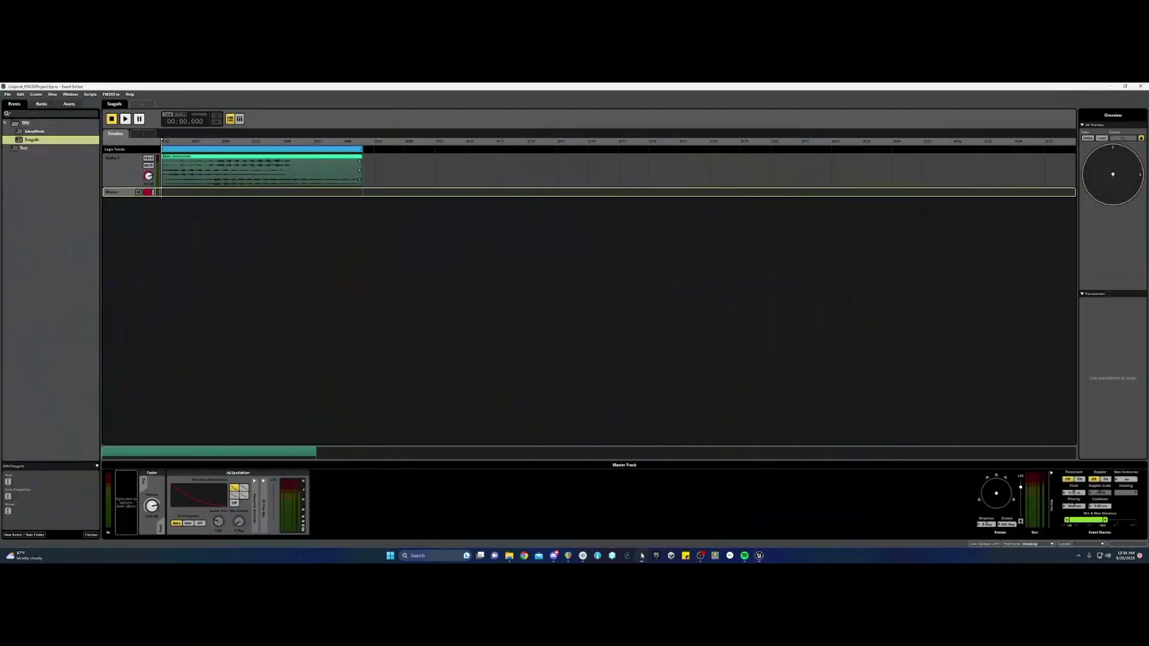
click(996, 544)
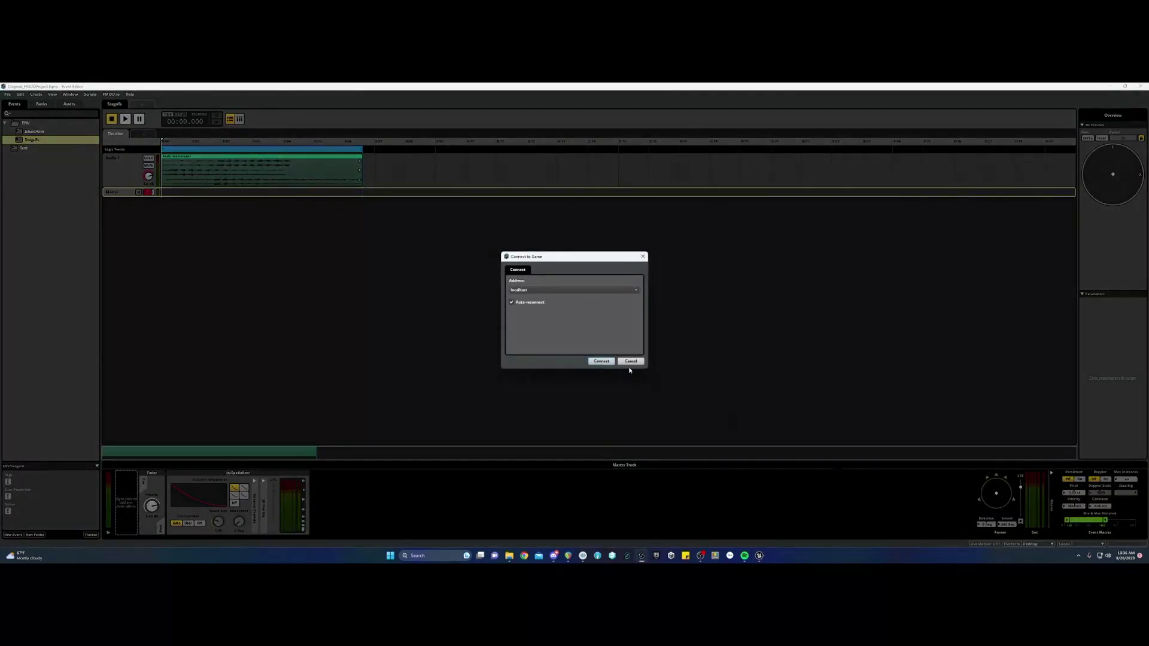
click(602, 361)
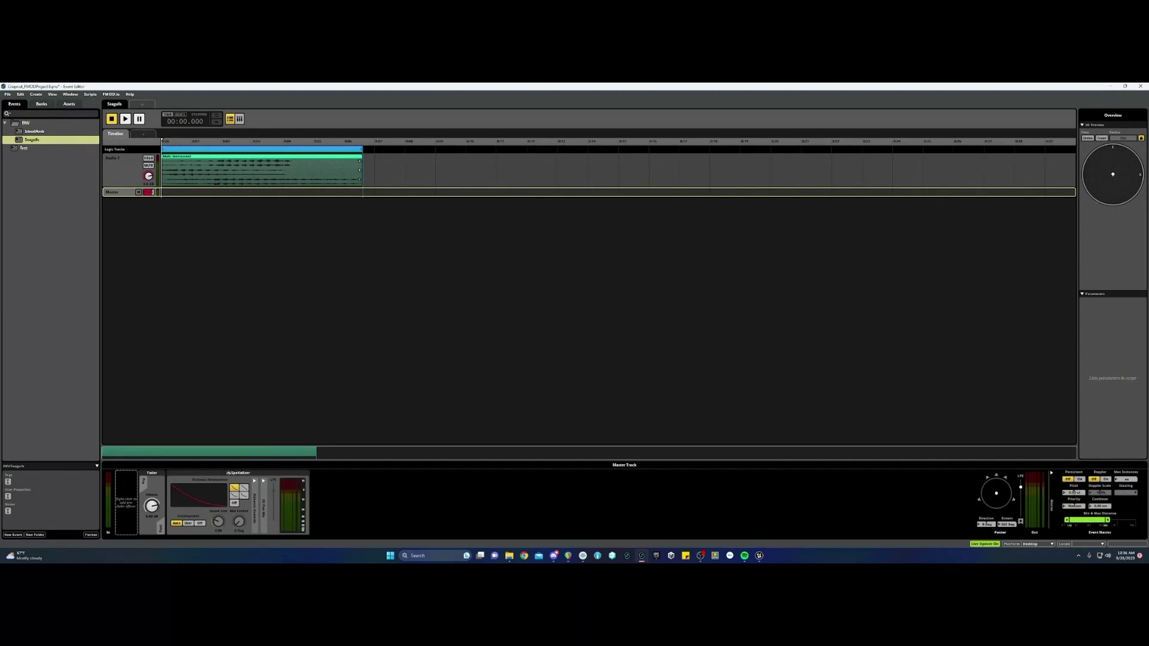
In the running Unreal level, move around the island at different zoom distances to check the seagulls' attenuation, and stop playing.
click(760, 556)
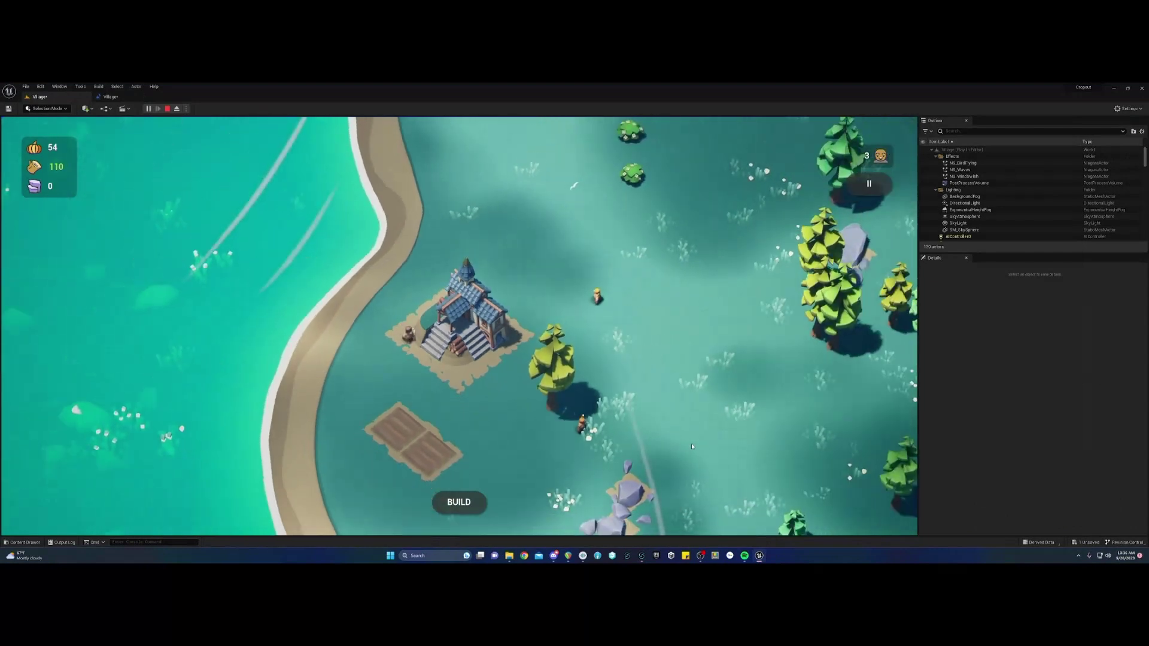
scroll(692, 447, down, 2)
drag(692, 446, 488, 355)
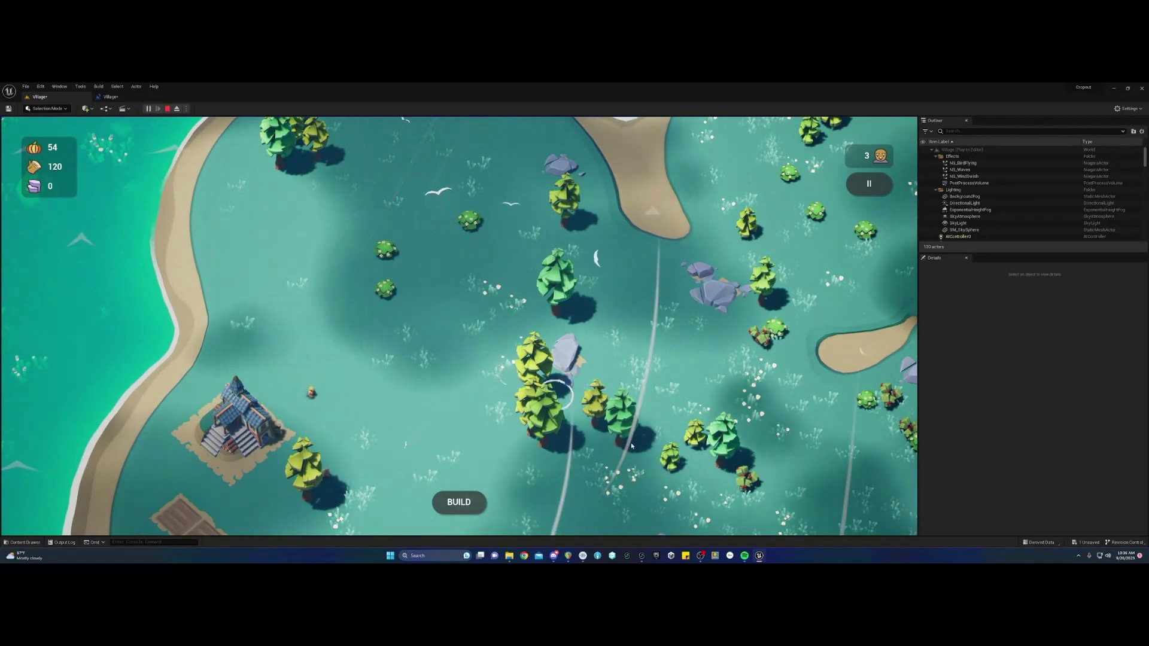
scroll(580, 442, up, 2)
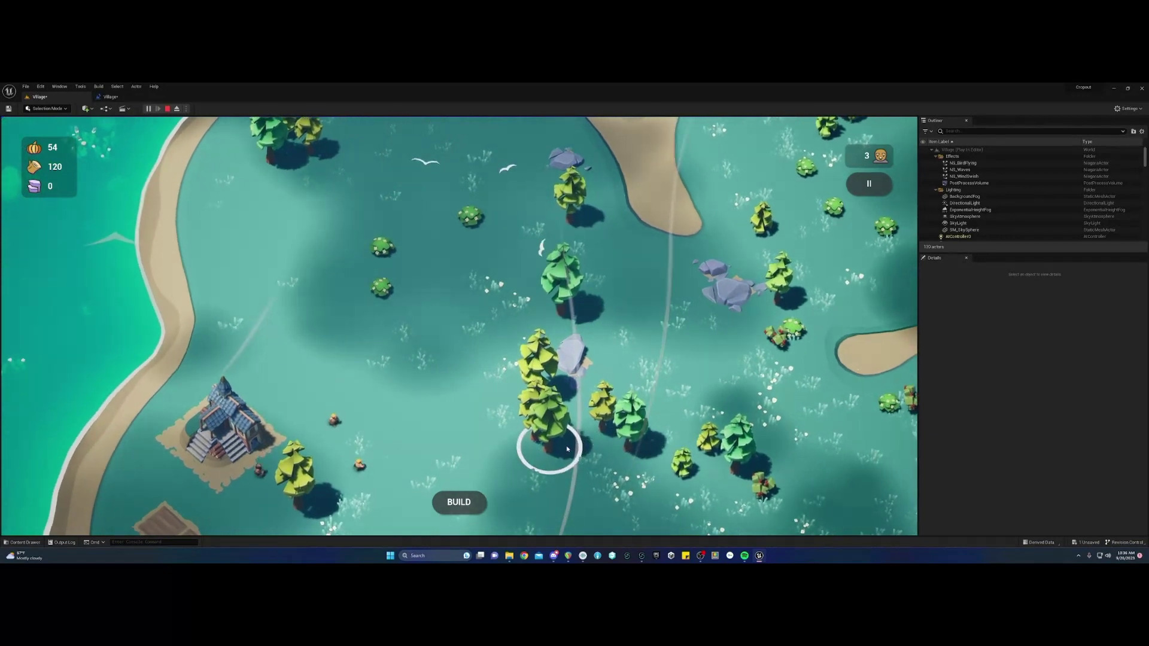
scroll(567, 448, up, 4)
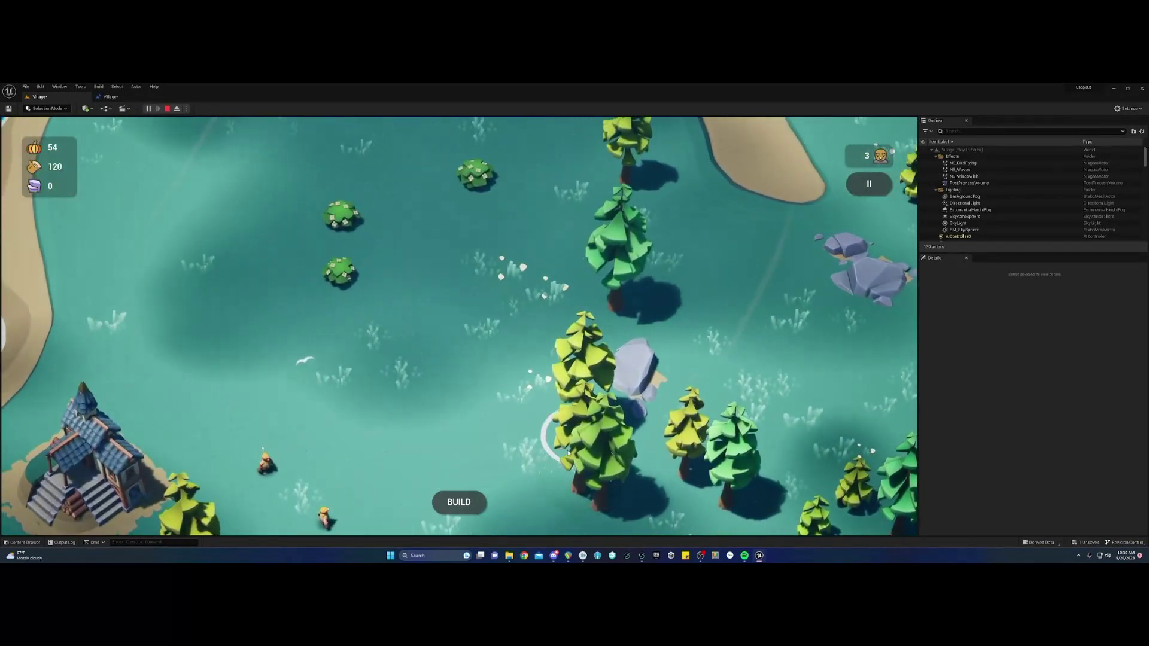
scroll(568, 453, up, 3)
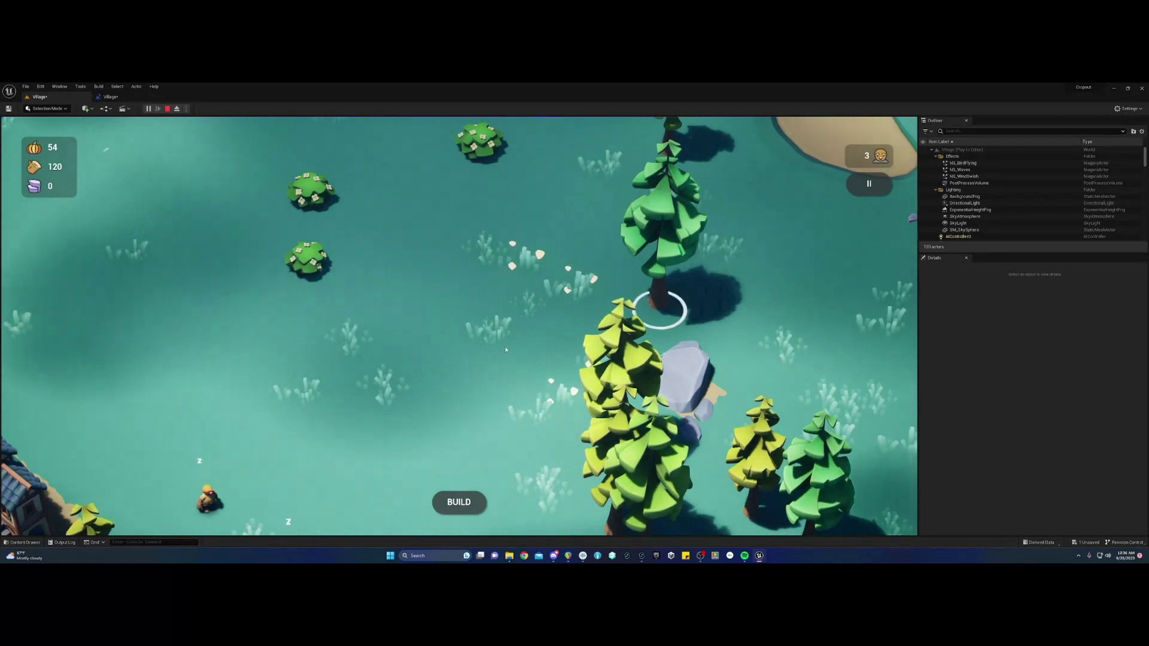
drag(311, 419, 649, 204)
scroll(655, 208, down, 2)
scroll(656, 208, down, 1)
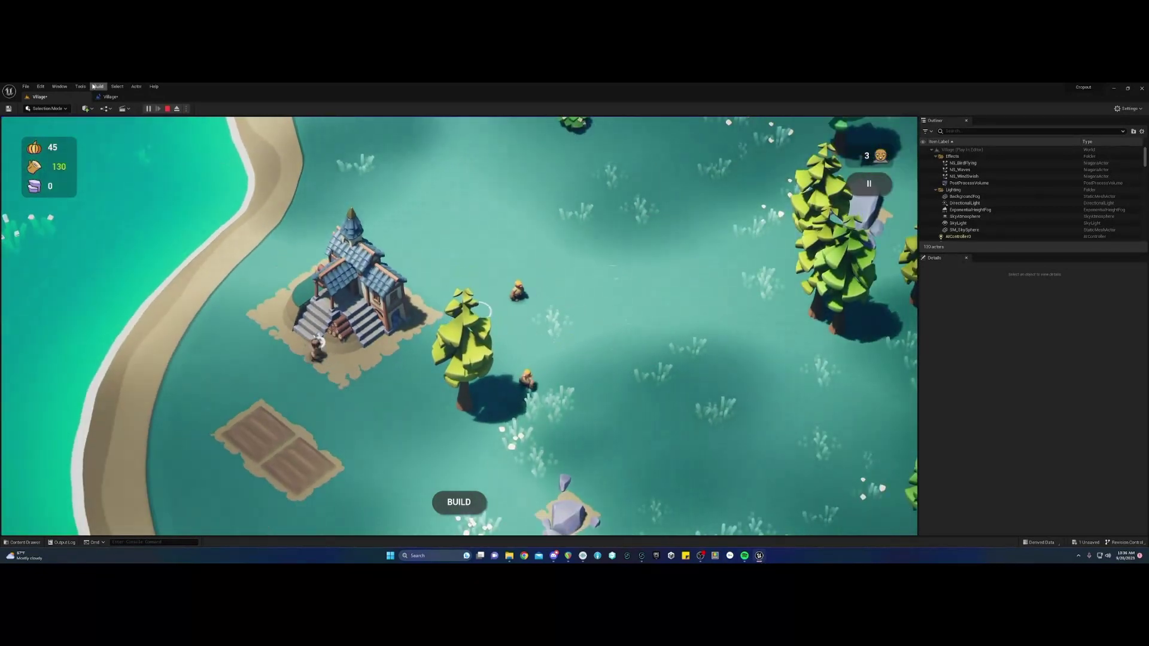
click(168, 108)
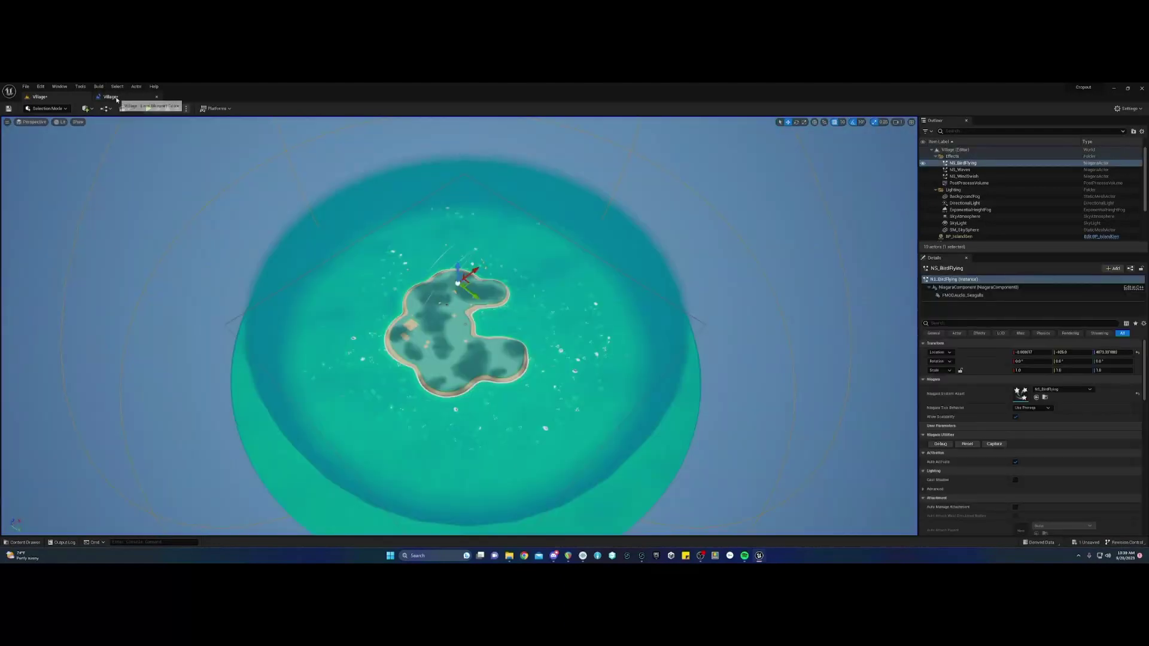
In the Village level blueprint, disconnect the Play Event 2D node from Play Music, then compile and save.
click(110, 96)
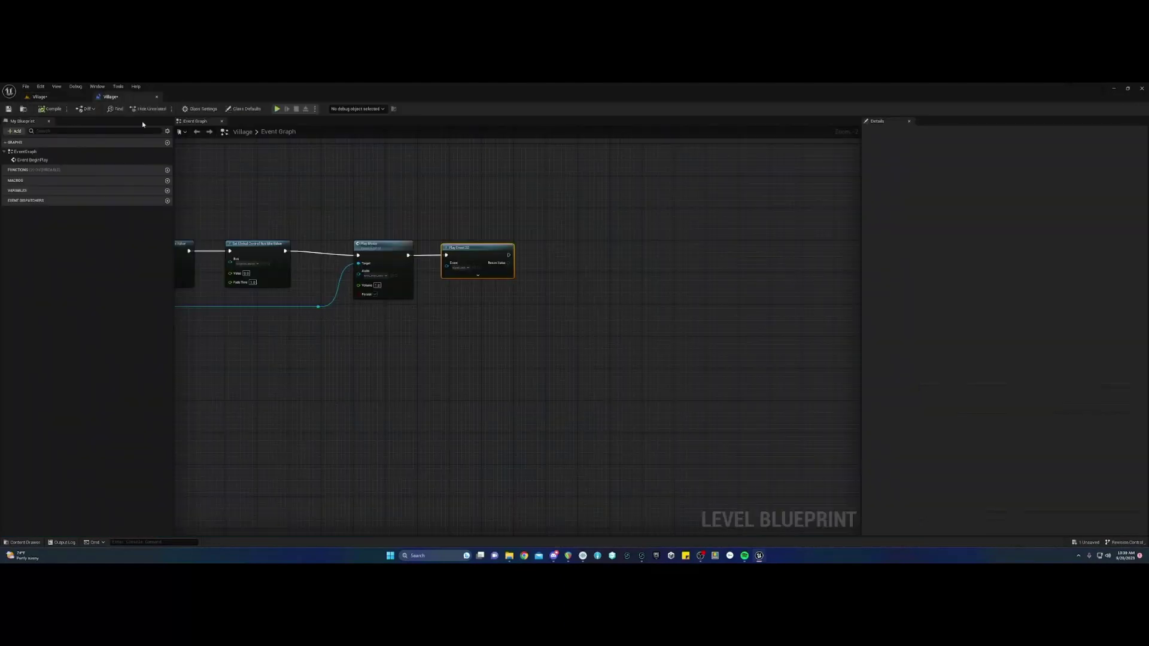
alt+click(422, 259)
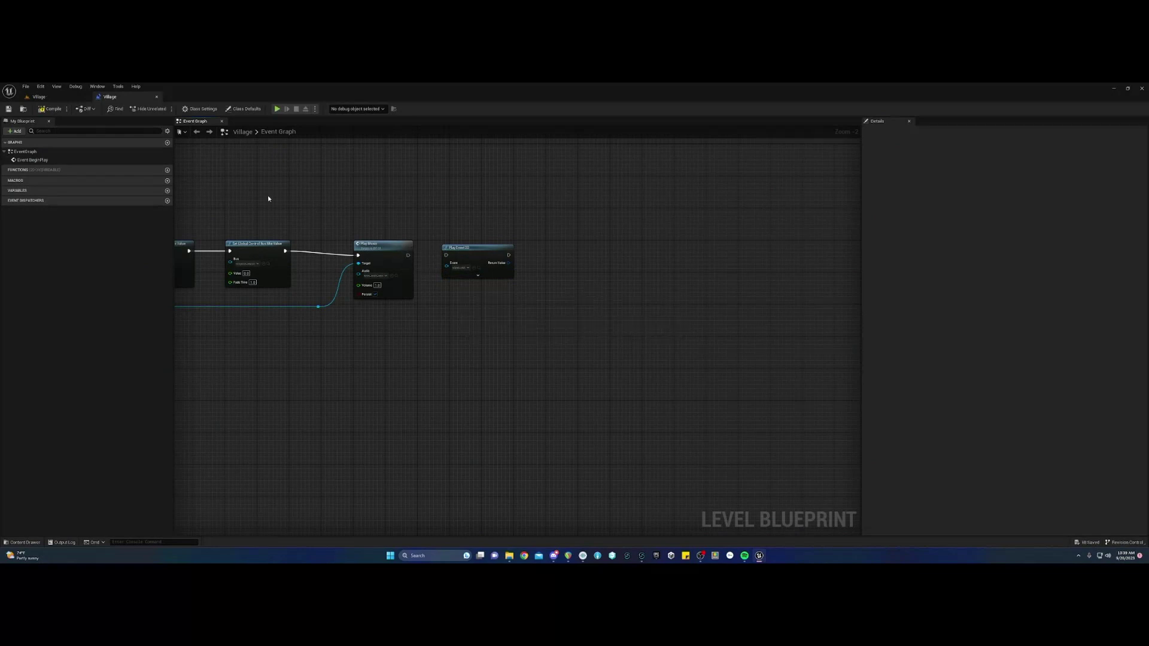
click(51, 109)
click(9, 109)
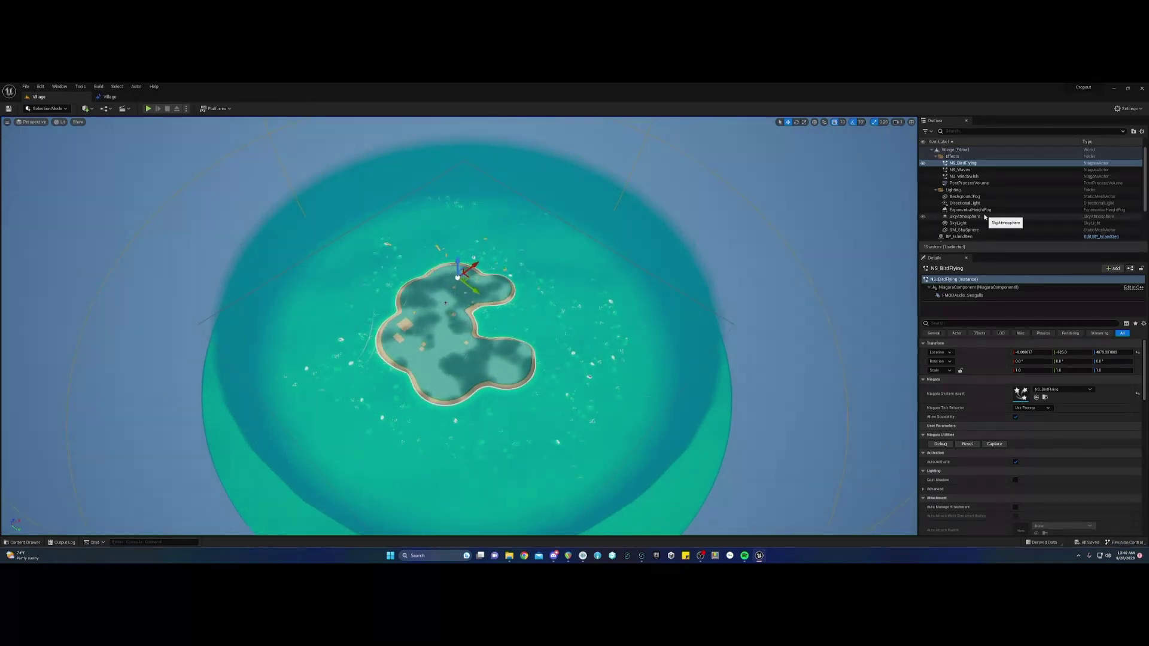
Add an FMODAudio component named FMODAudio_IslandAmb to BP_IslandGen in the Village level and set its event to IslandAmb.
scroll(985, 218, down, 2)
click(961, 199)
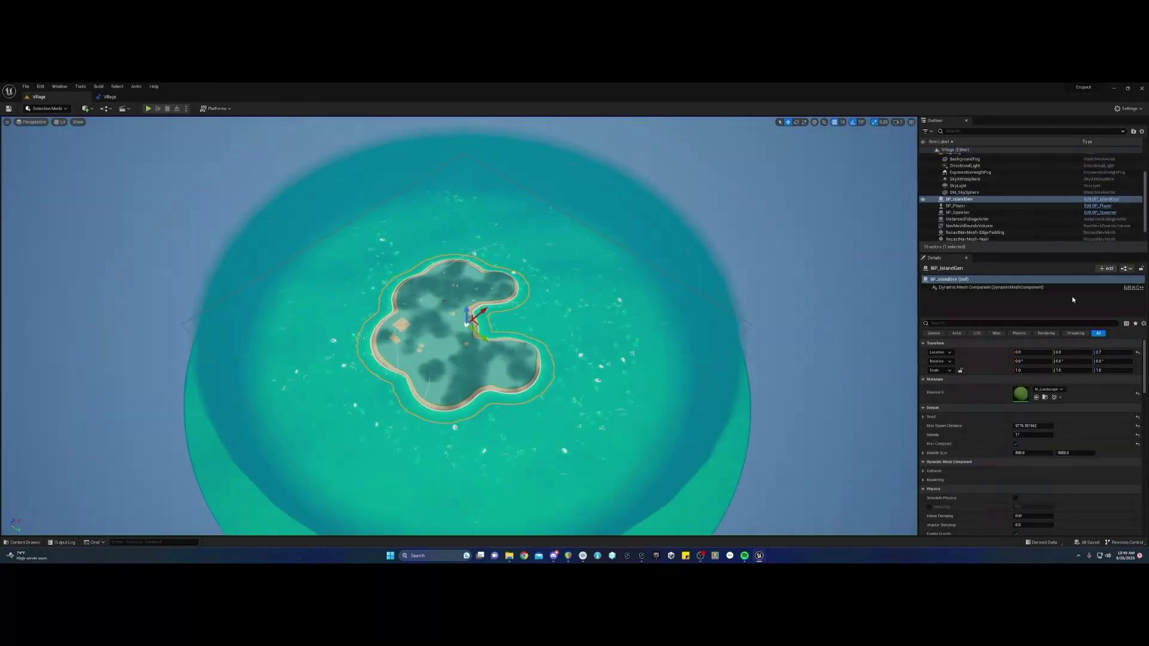
click(1107, 269)
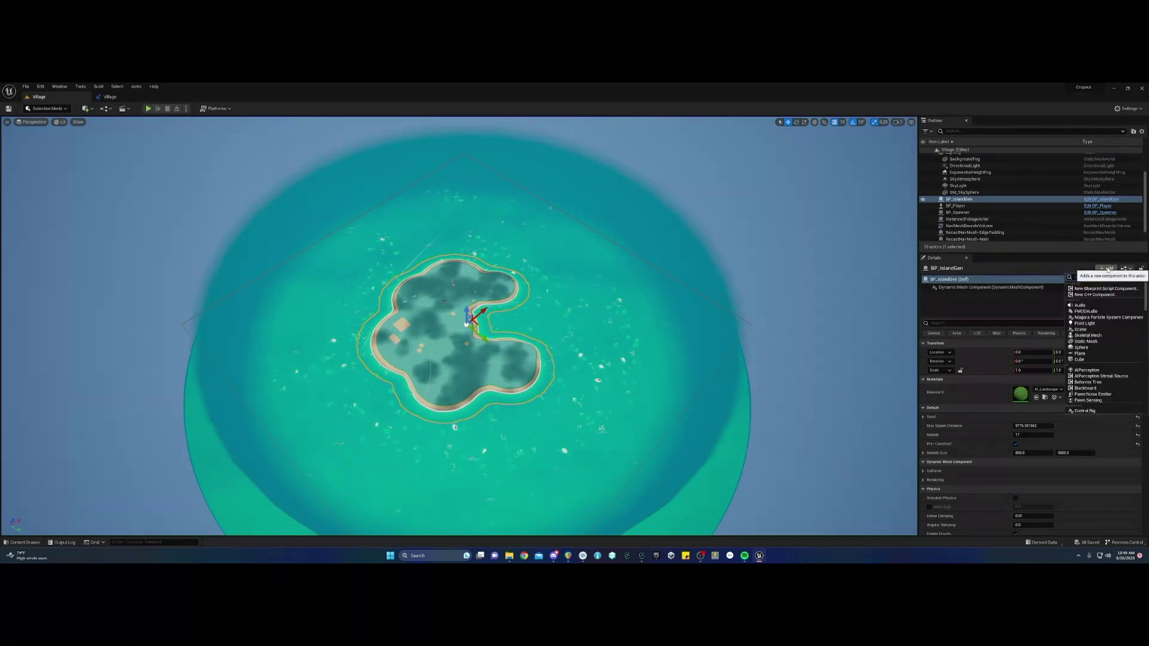
click(1086, 311)
key(End)
text(_)
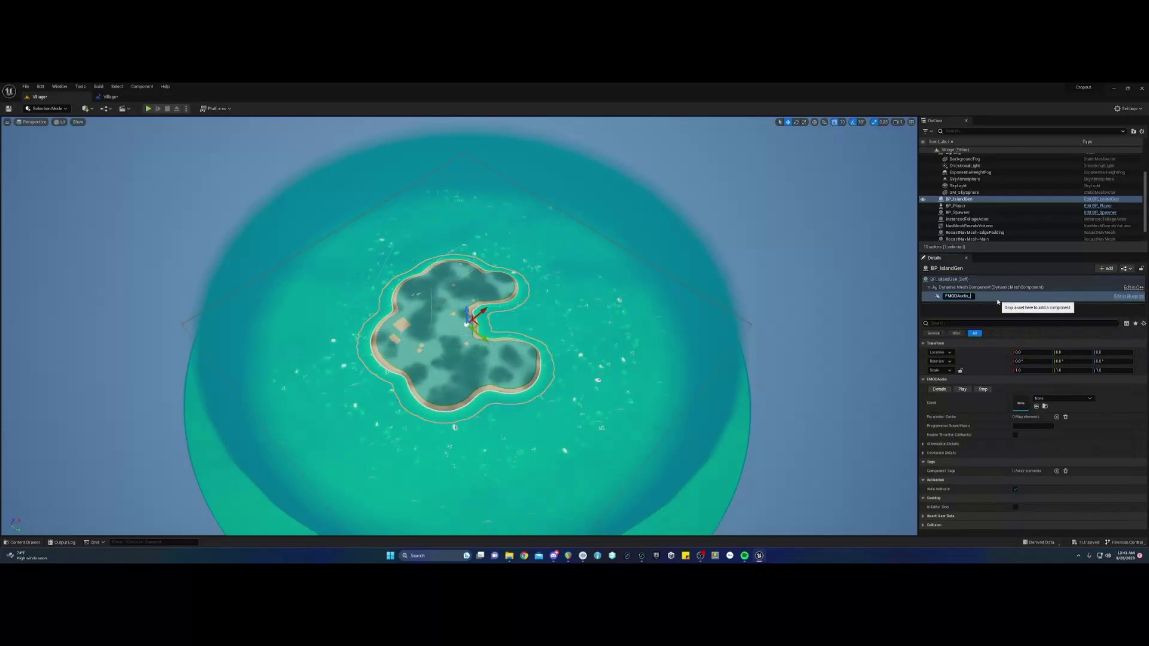
text(IslandAmb)
key(Return)
click(1063, 398)
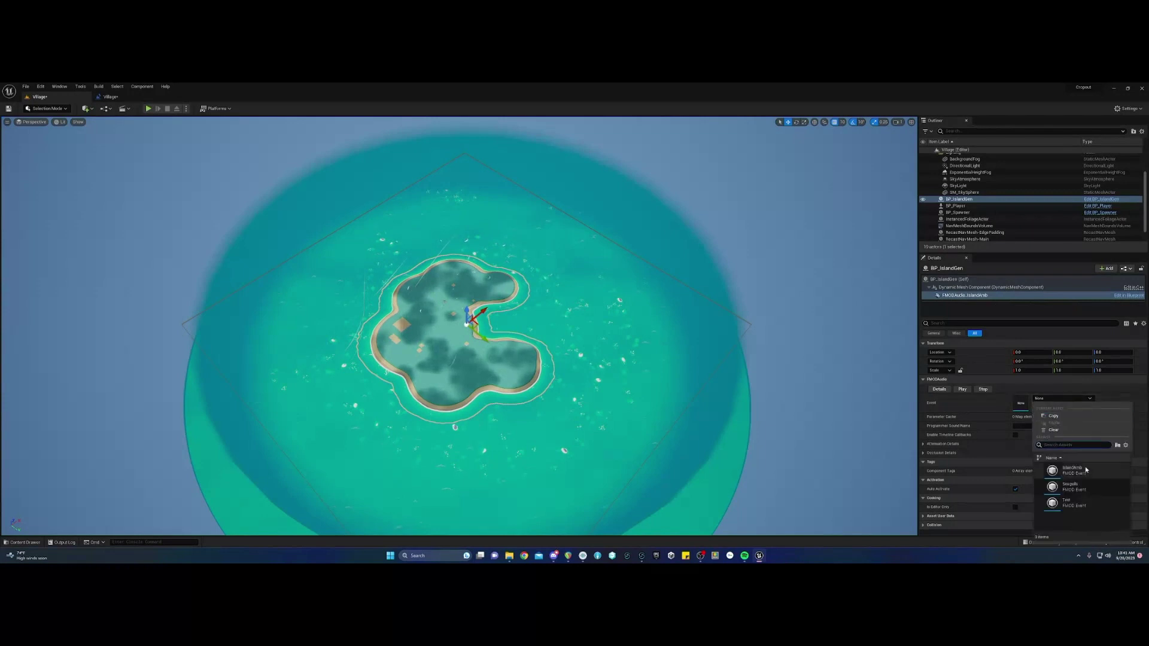
click(1086, 473)
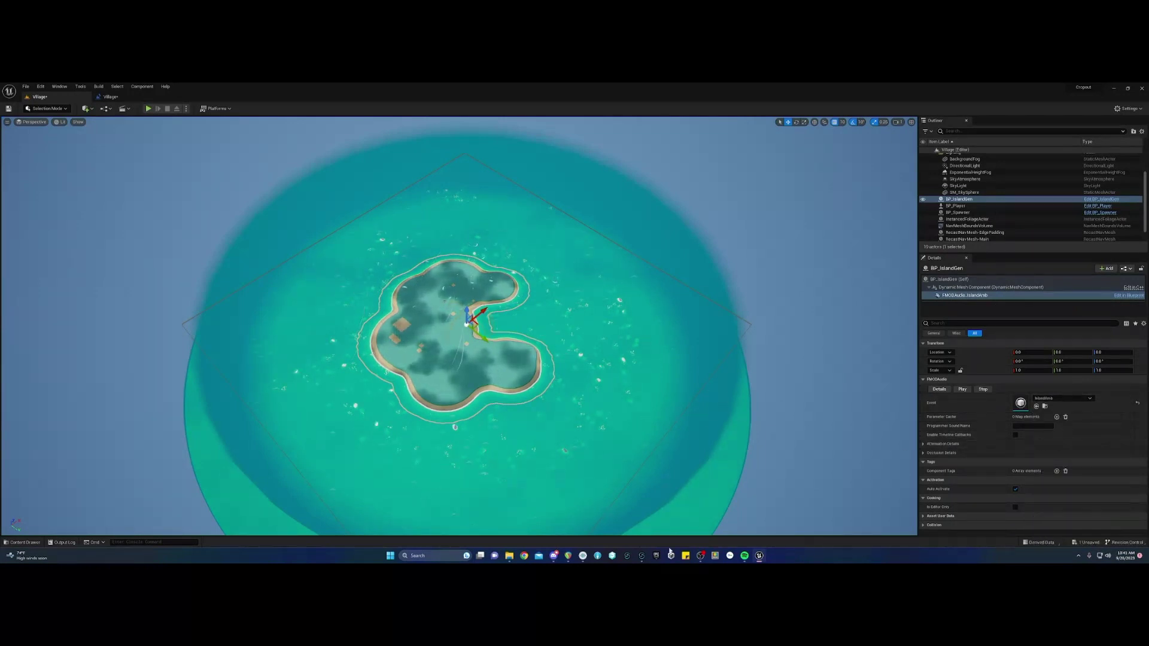
In FMOD Studio, add an FMOD Spatializer effect to the IslandAmb event's master track and save the project.
click(644, 557)
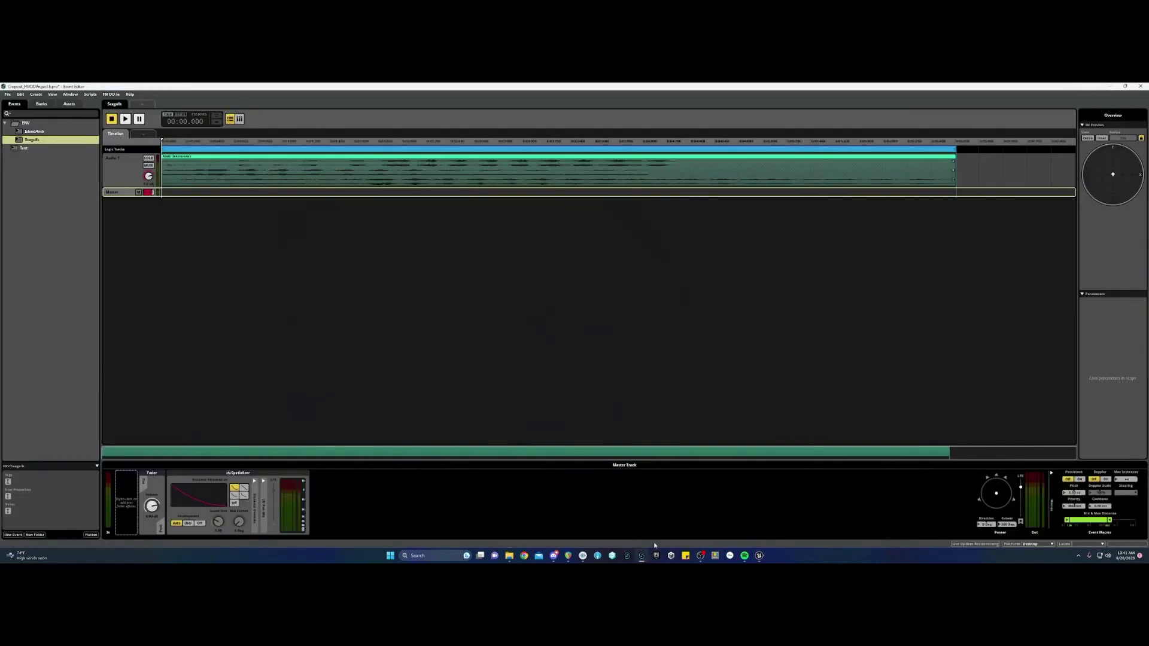
click(34, 131)
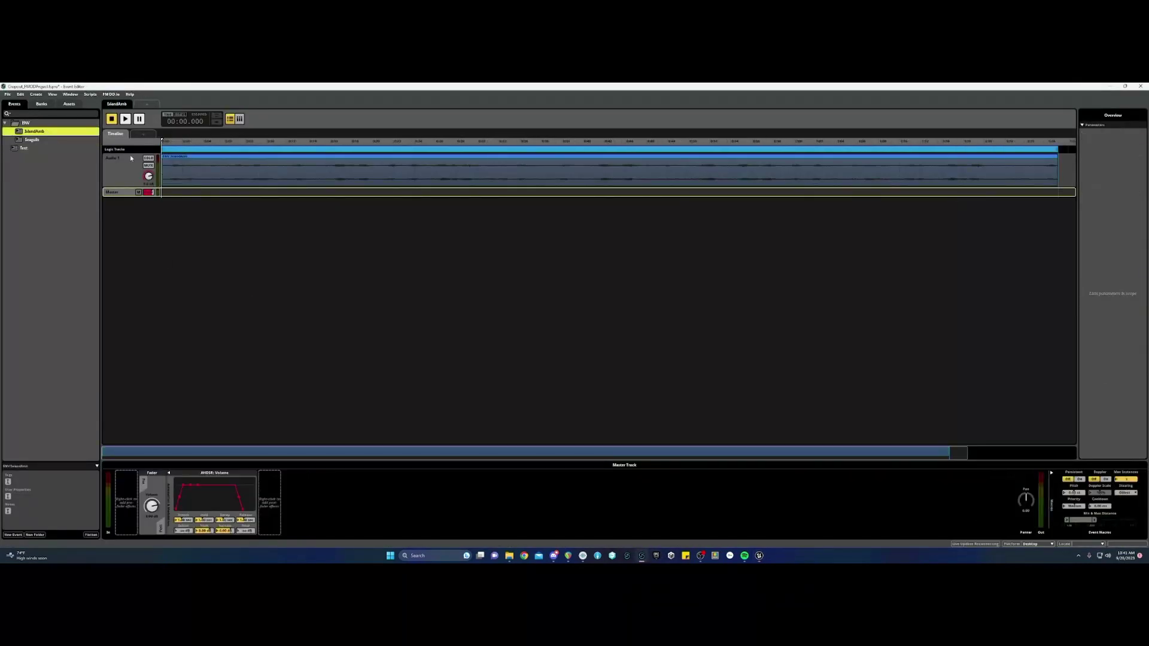
right_click(285, 505)
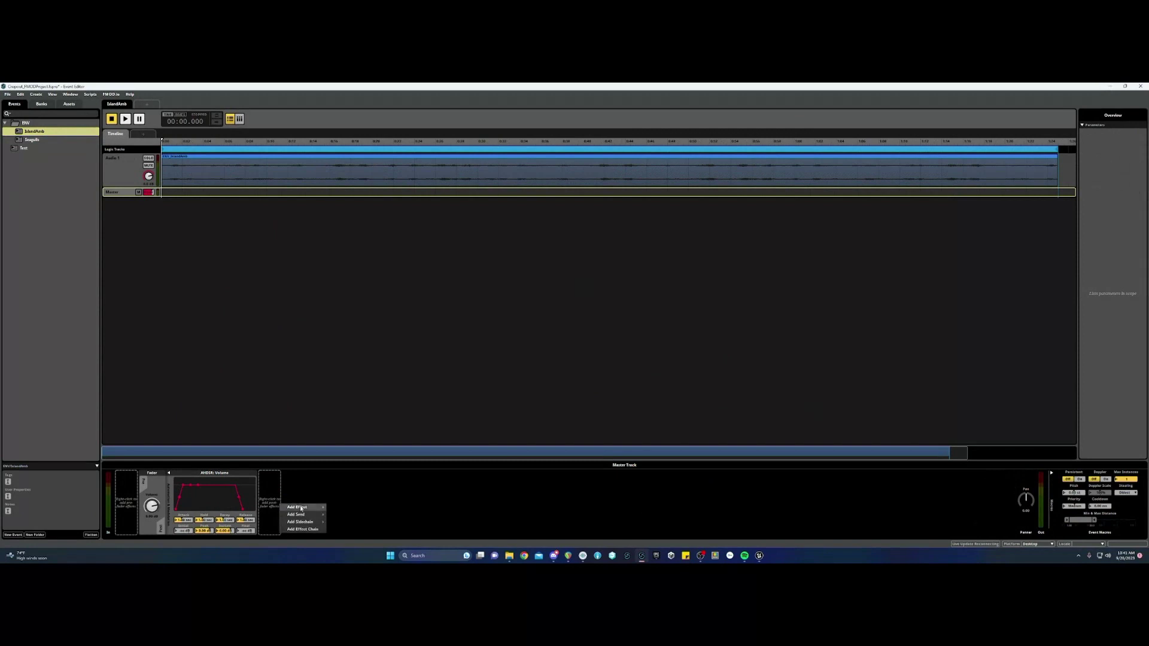
mouse_move(302, 509)
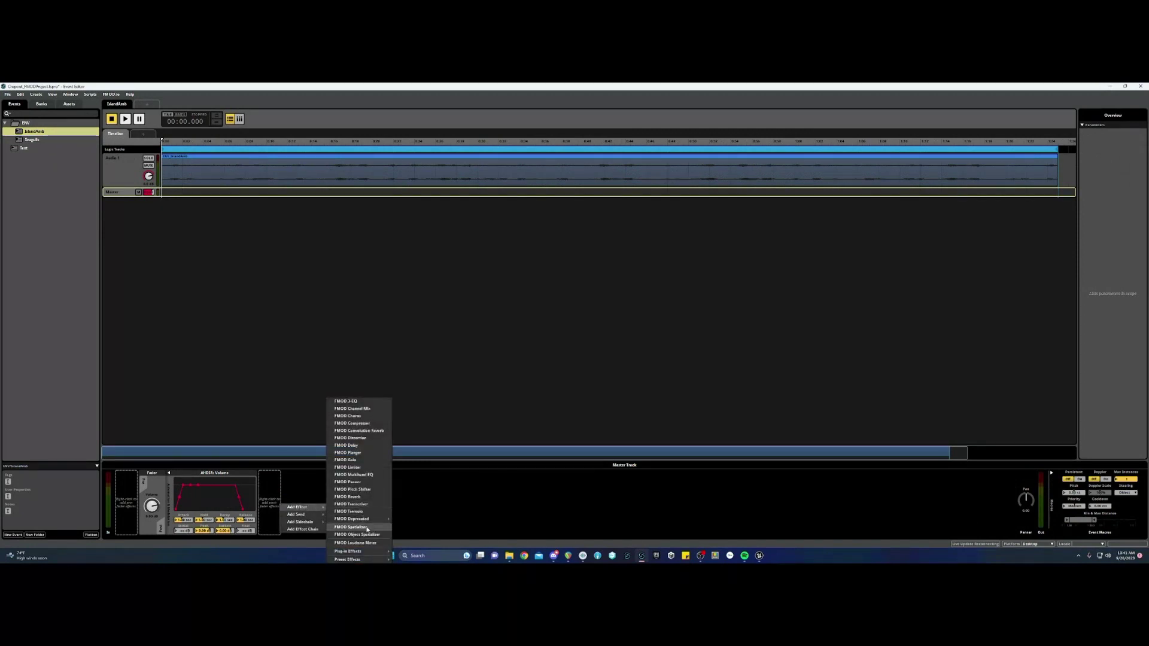
click(353, 527)
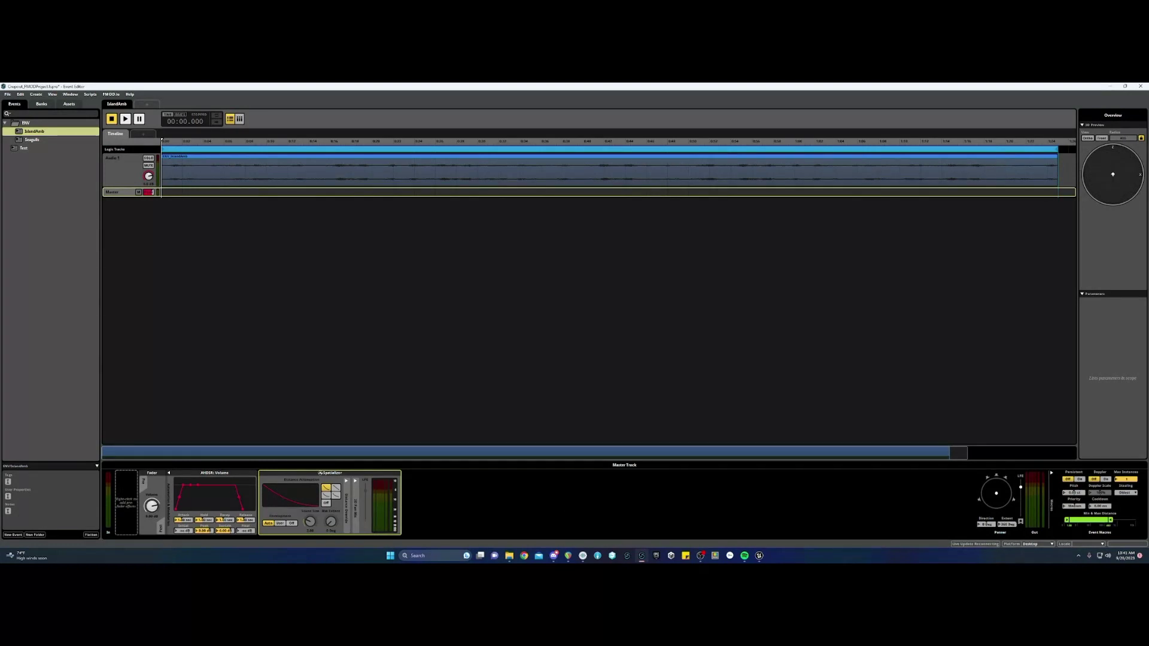
click(782, 496)
key(ctrl+s)
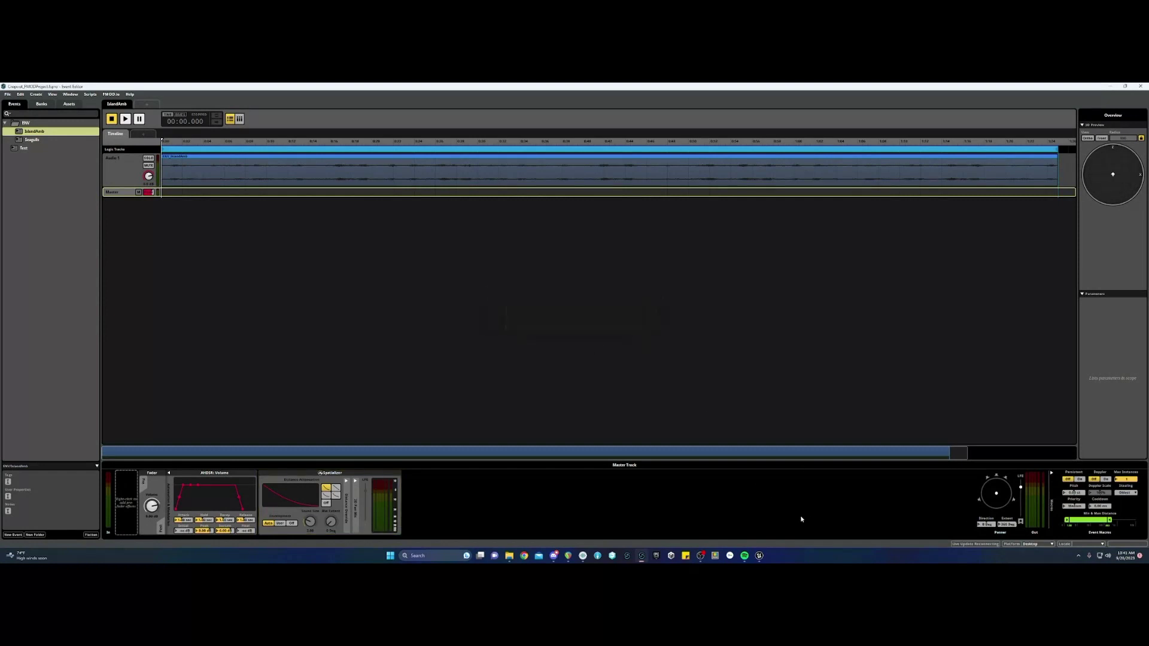
Play the Village level in Unreal and move around the island at different zoom distances to check the spatialized island ambience.
click(759, 555)
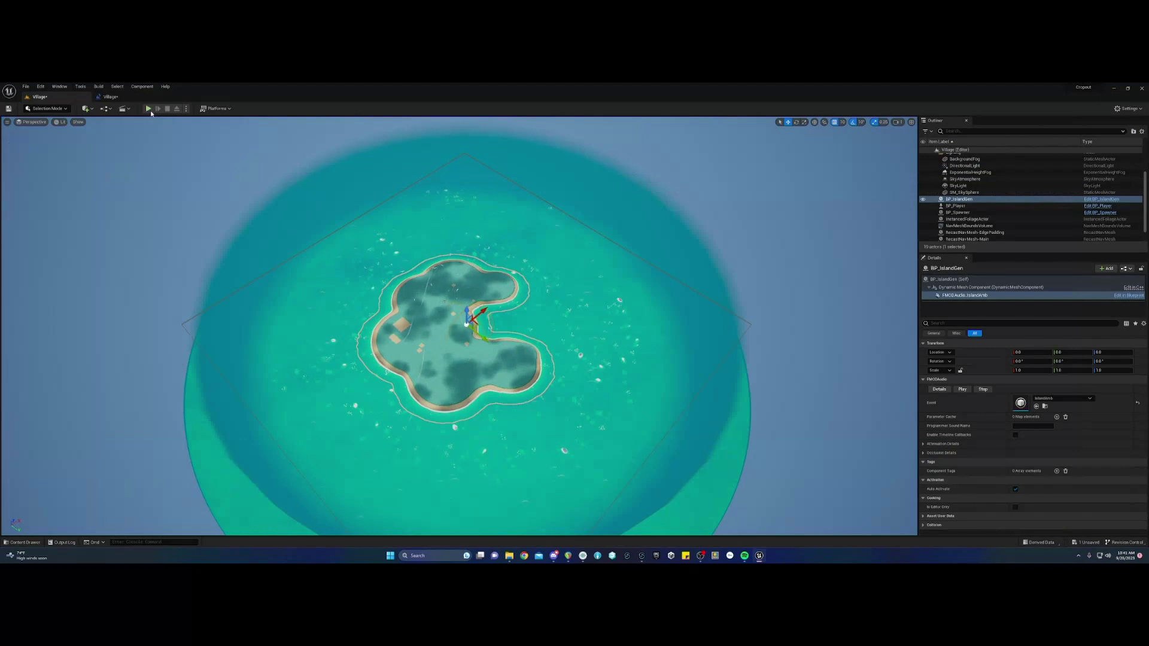
key(alt+p)
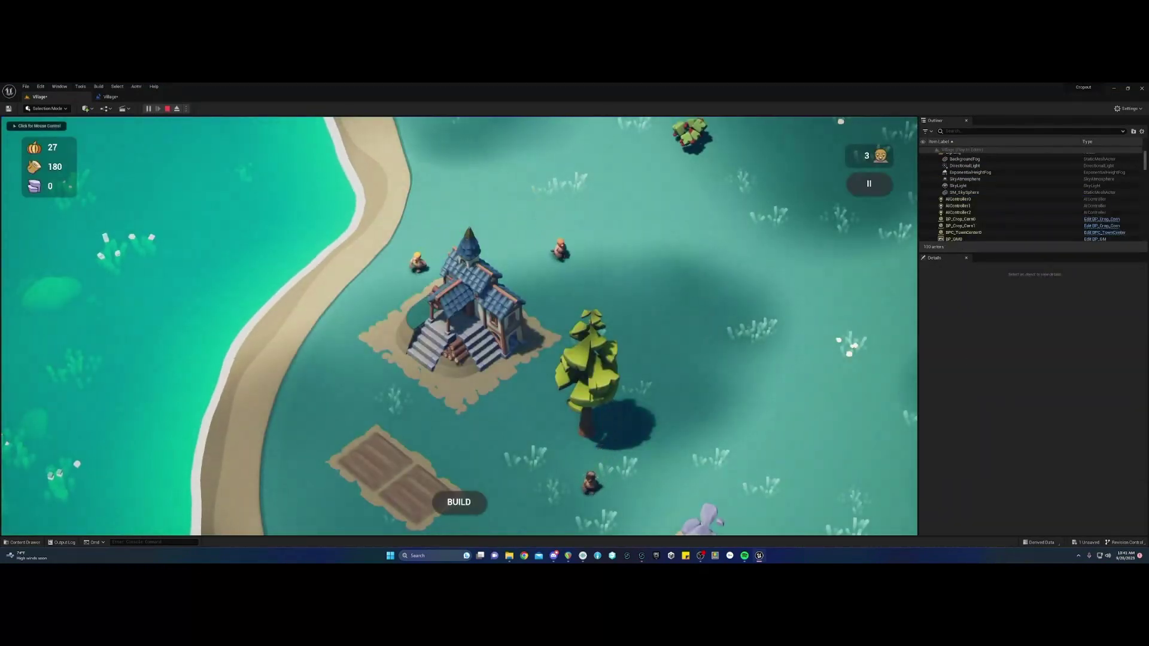
scroll(459, 326, up, 3)
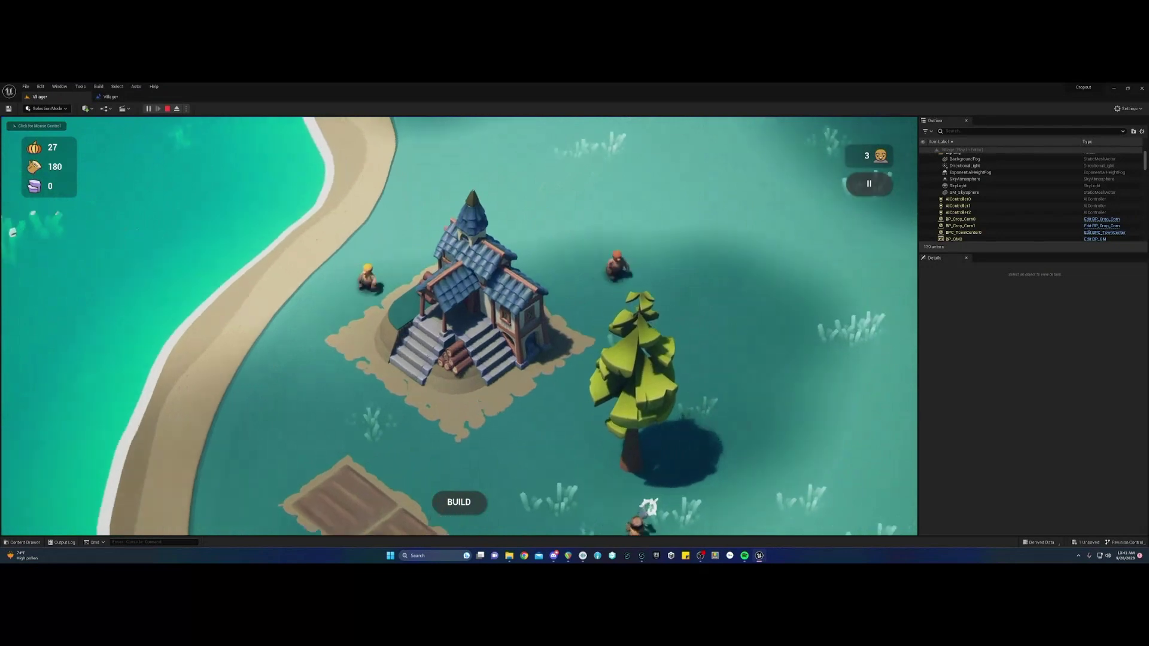
scroll(459, 326, up, 2)
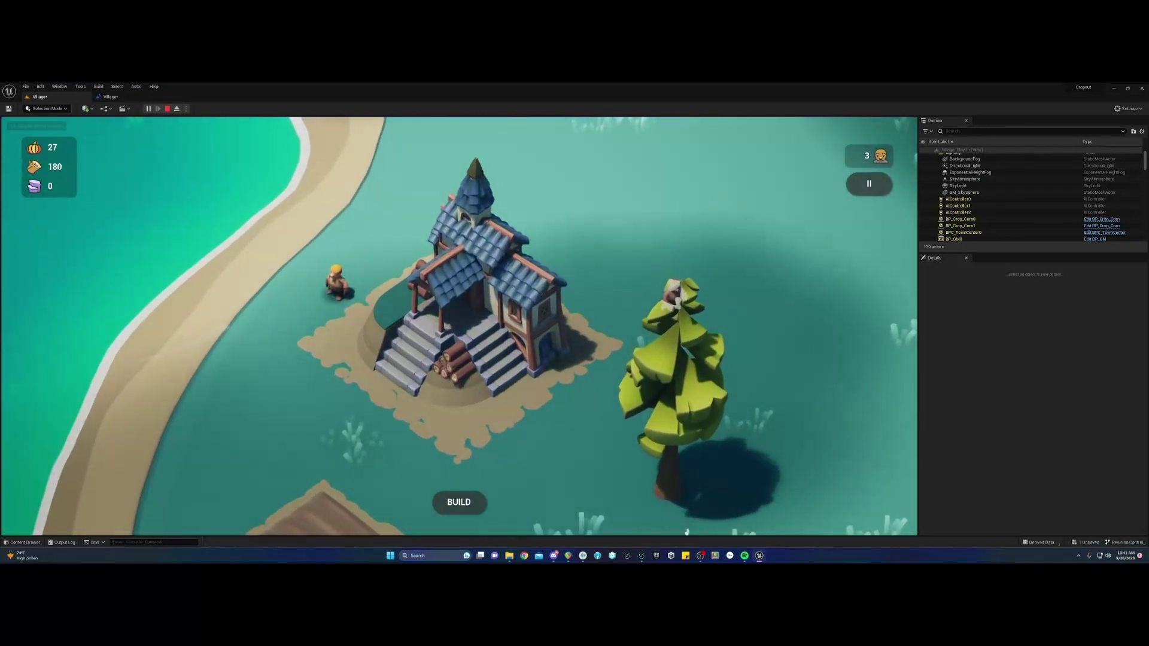
drag(255, 374, 288, 423)
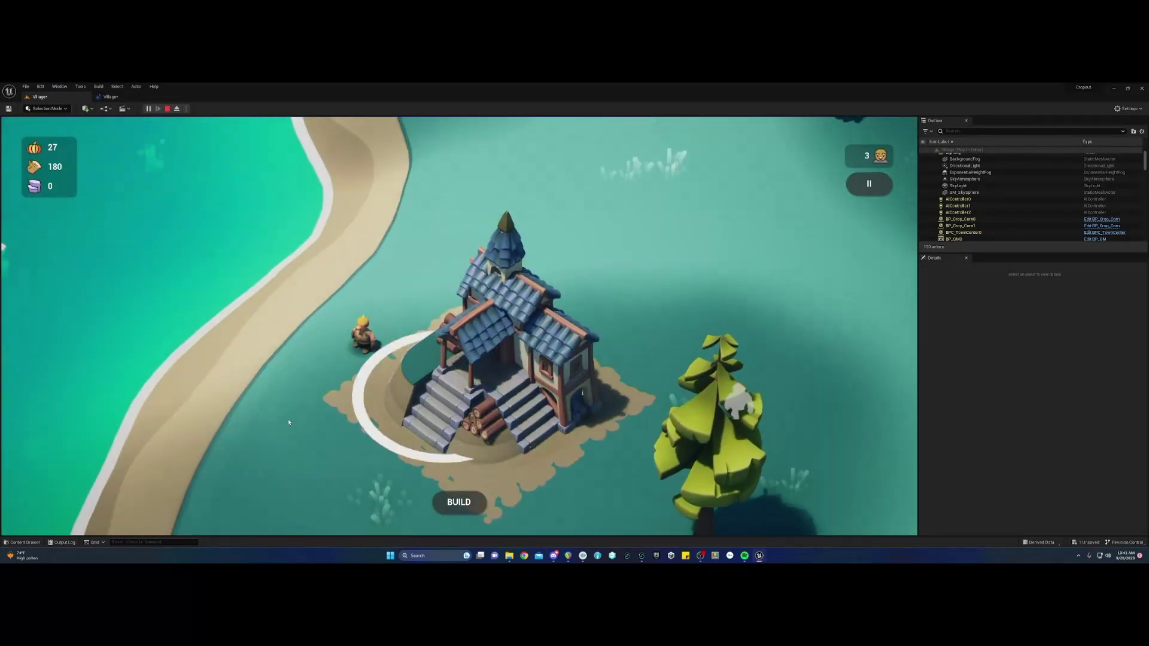
scroll(577, 341, down, 2)
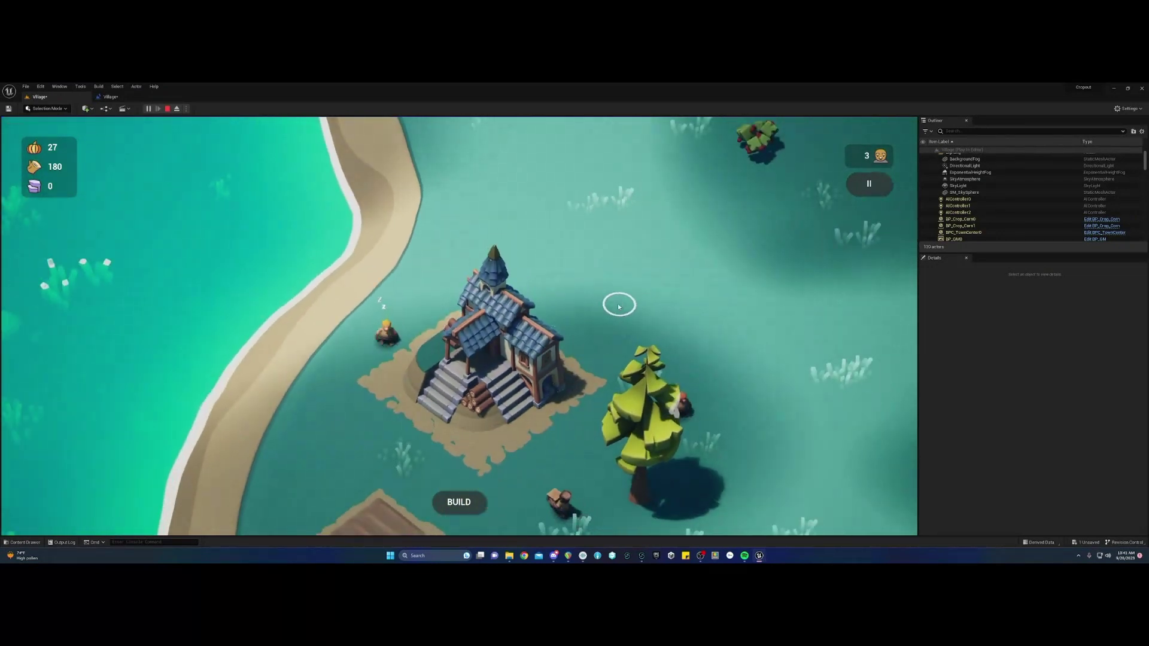
drag(619, 306, 335, 307)
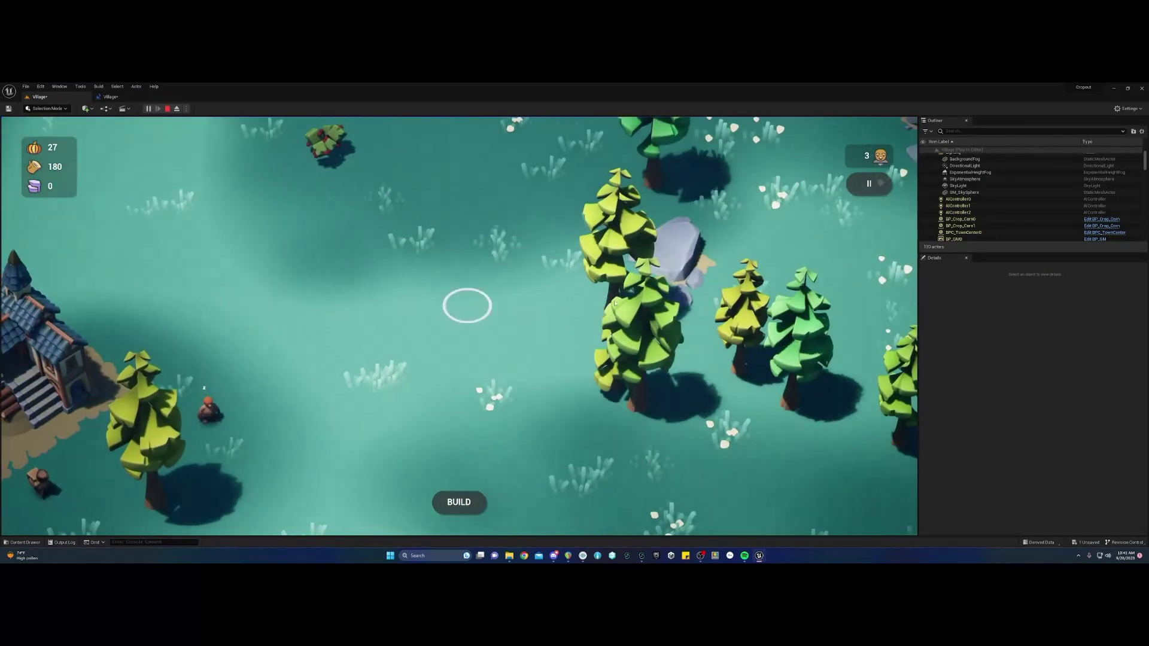
drag(520, 308, 290, 379)
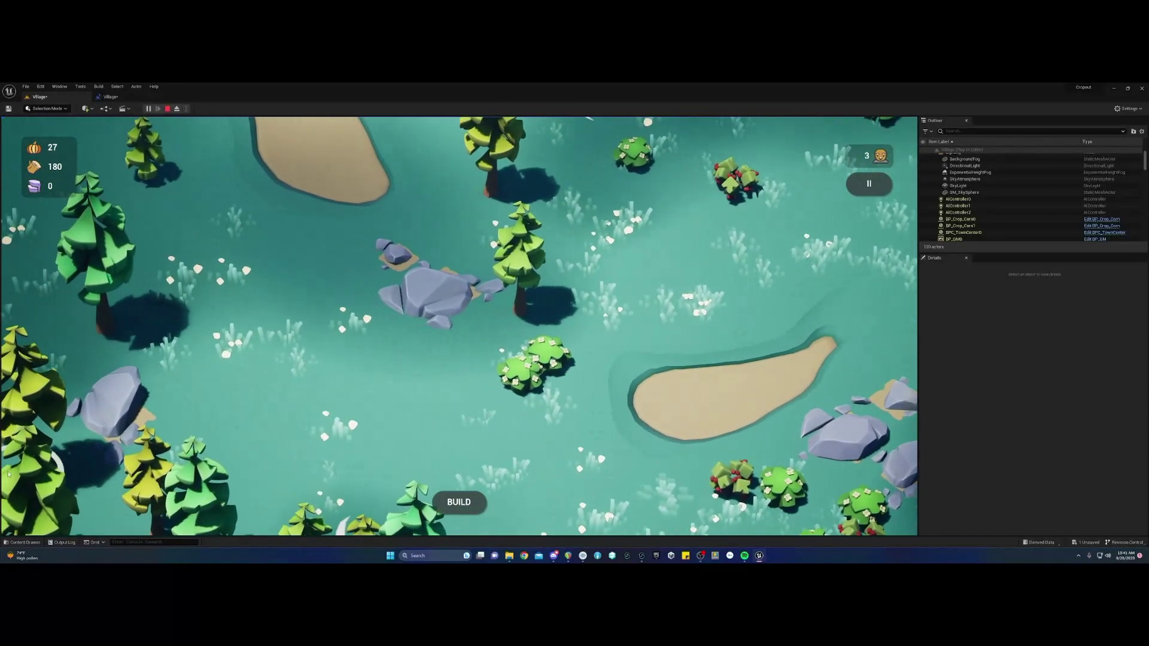
scroll(24, 464, down, 2)
drag(601, 374, 605, 206)
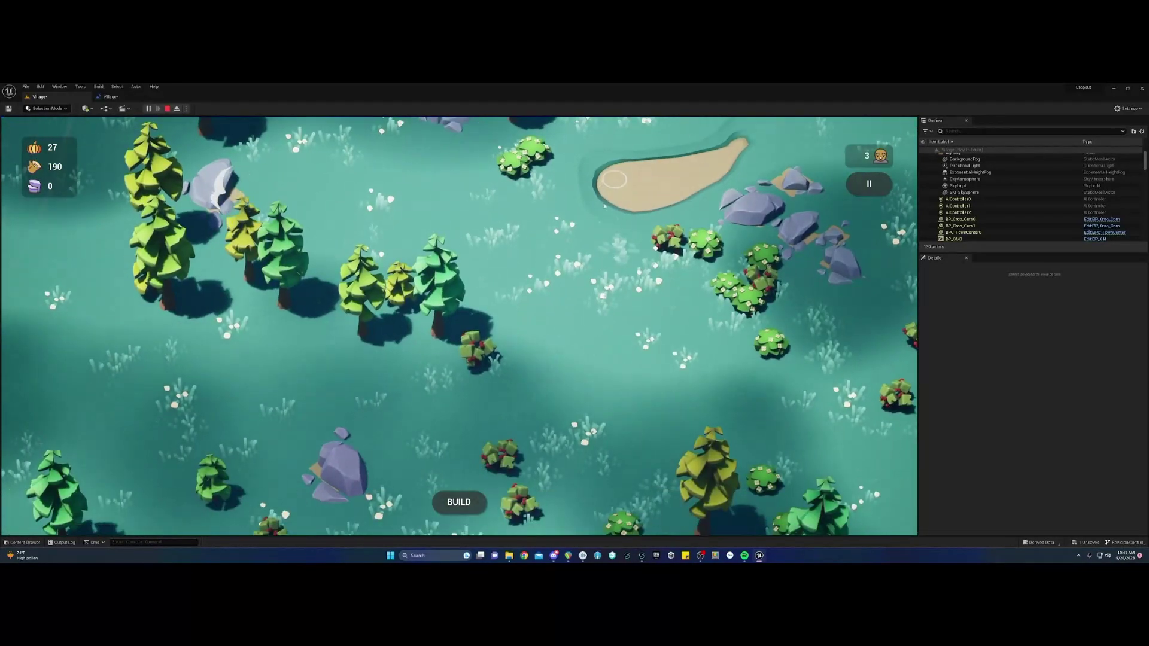
scroll(563, 258, up, 1)
scroll(563, 264, down, 5)
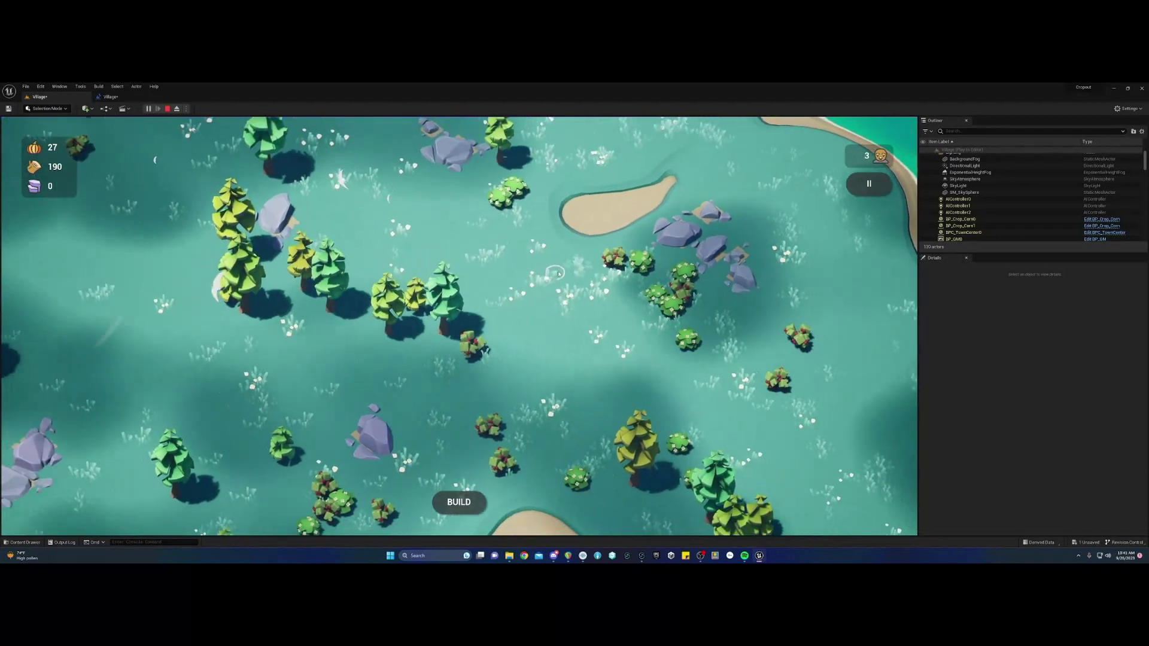
scroll(559, 273, down, 3)
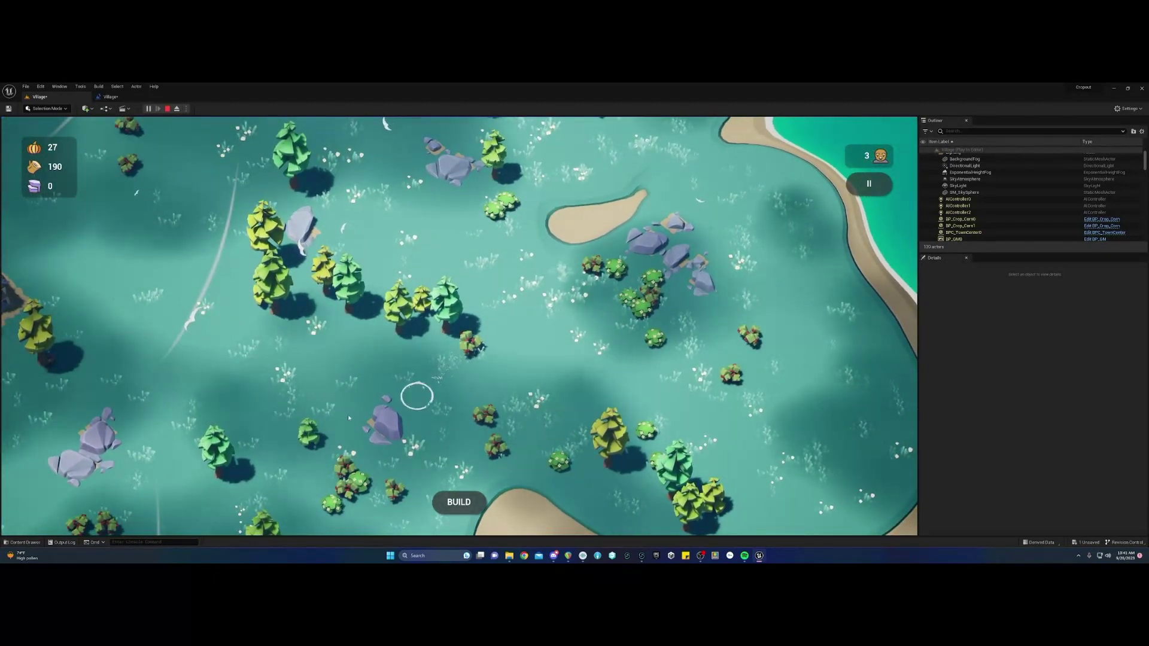
drag(349, 418, 709, 408)
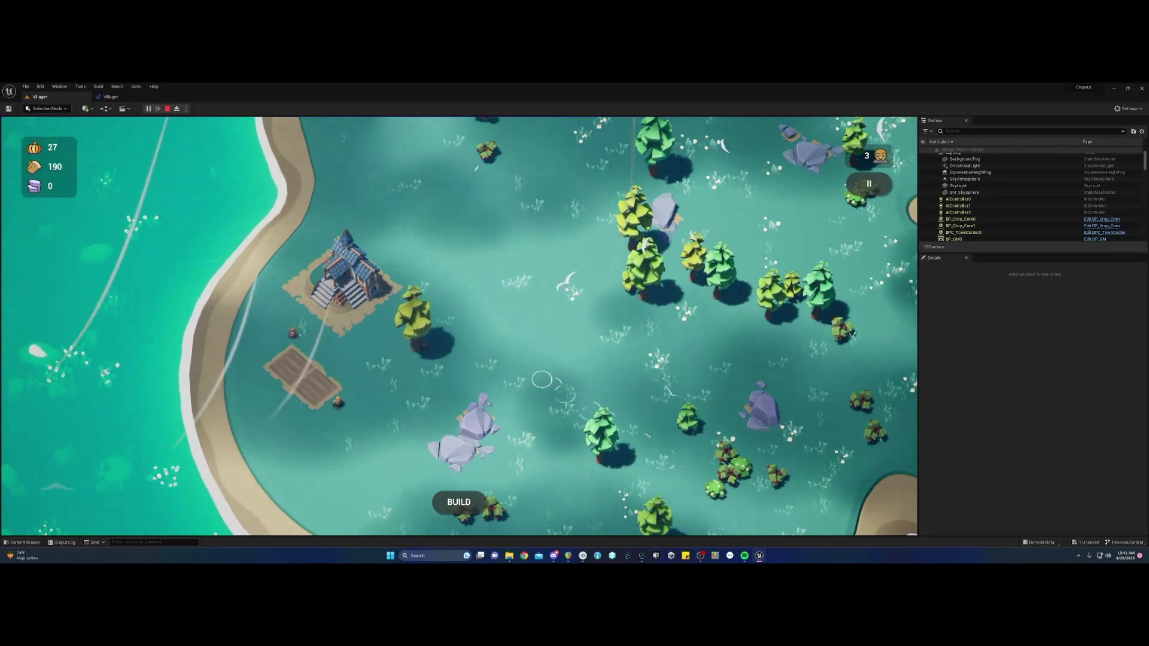
click(642, 555)
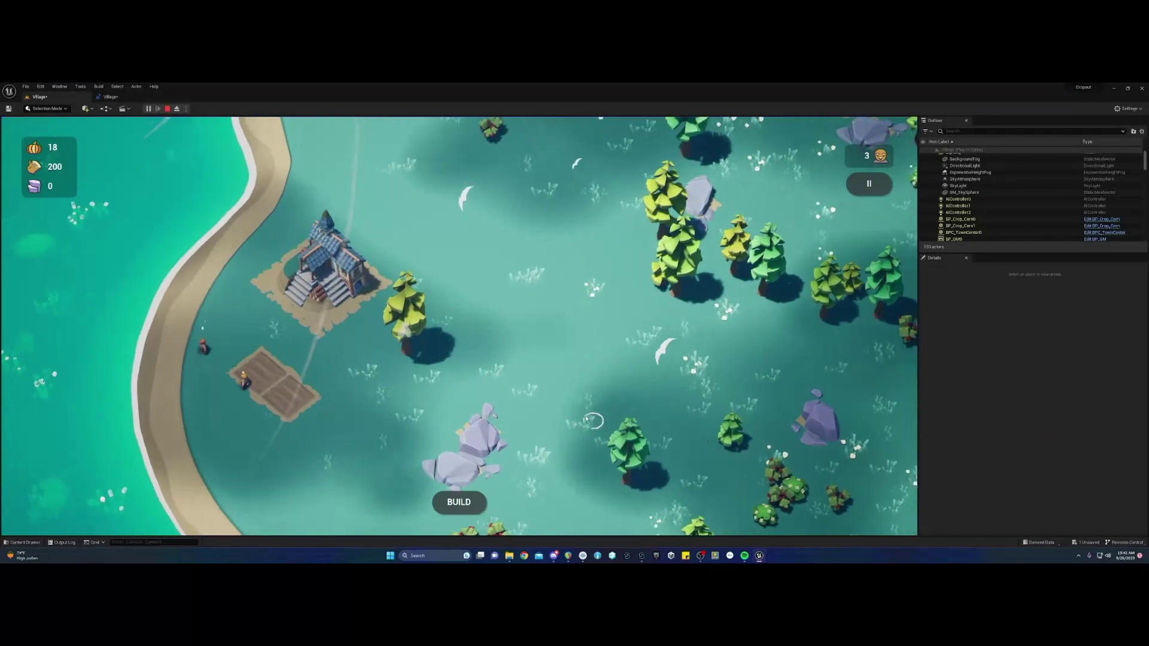
scroll(586, 419, up, 5)
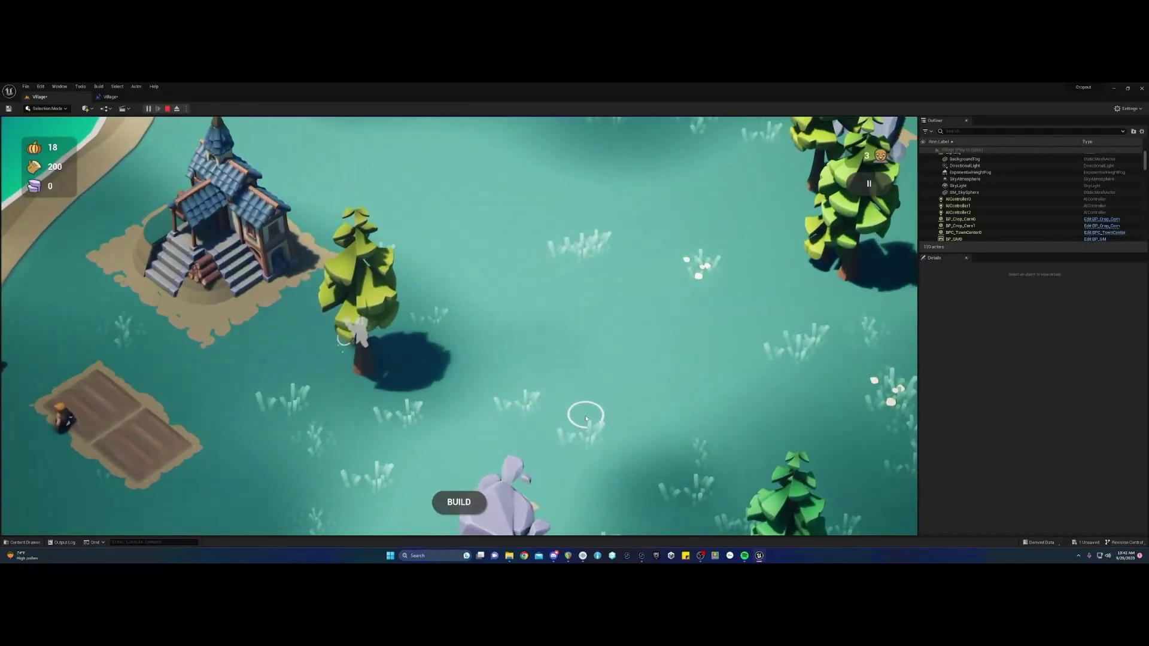
scroll(723, 379, down, 5)
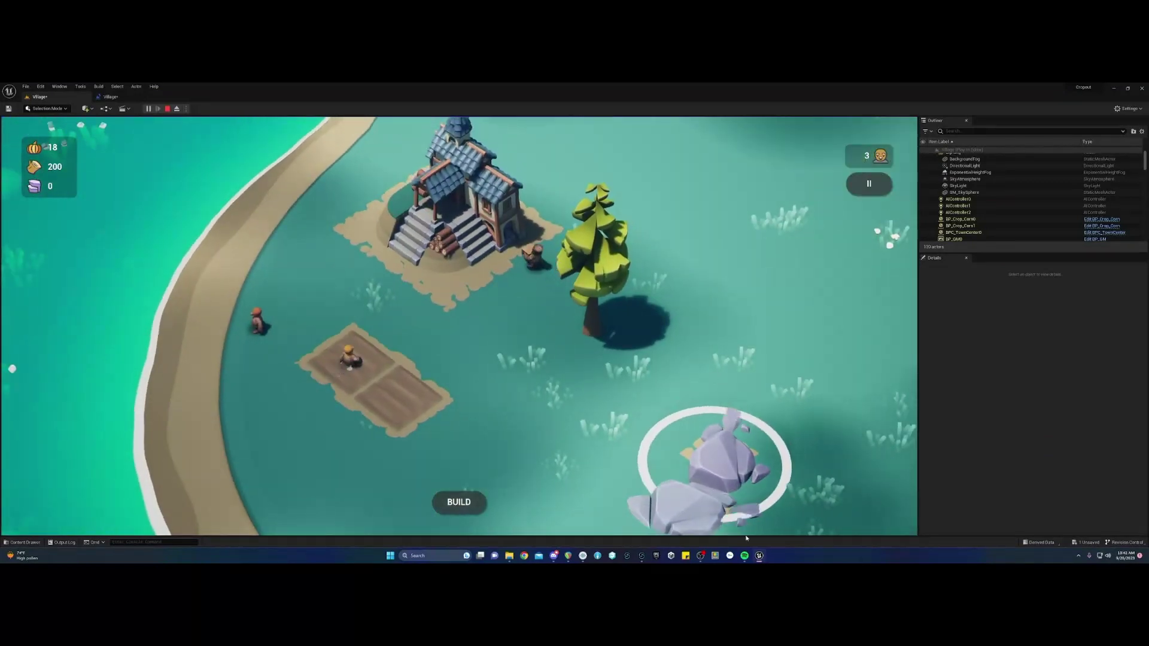
mouse_move(731, 553)
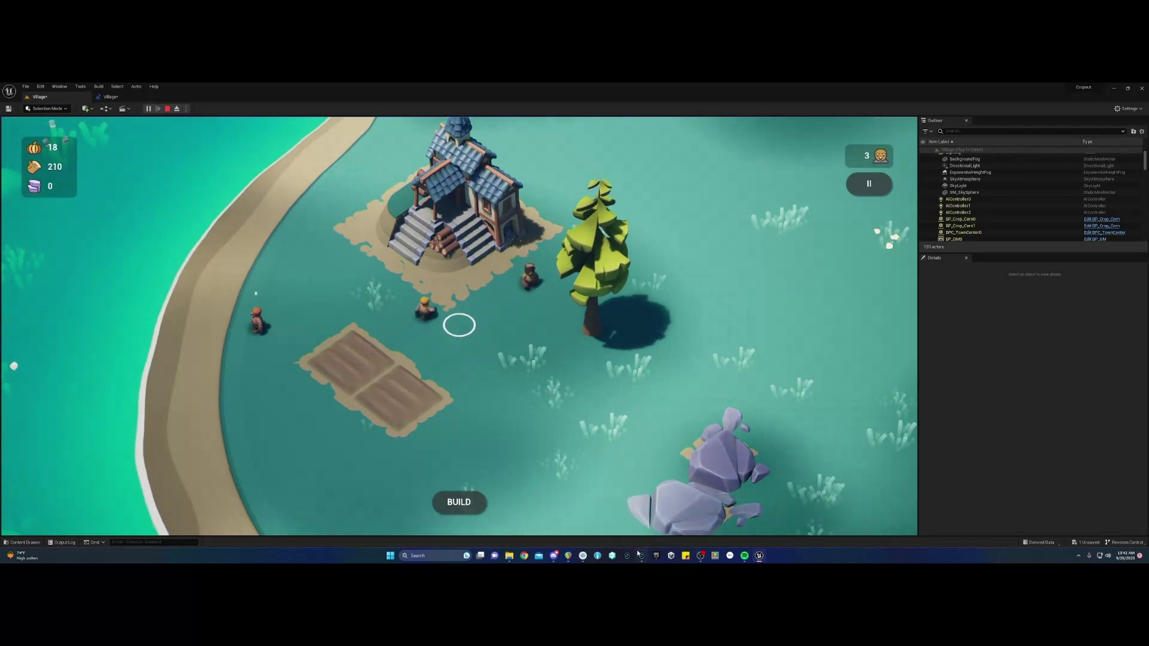
In FMOD Studio, set the IslandAmb spatializer's envelopment to User and raise its Sound Size and Min Extent.
click(640, 555)
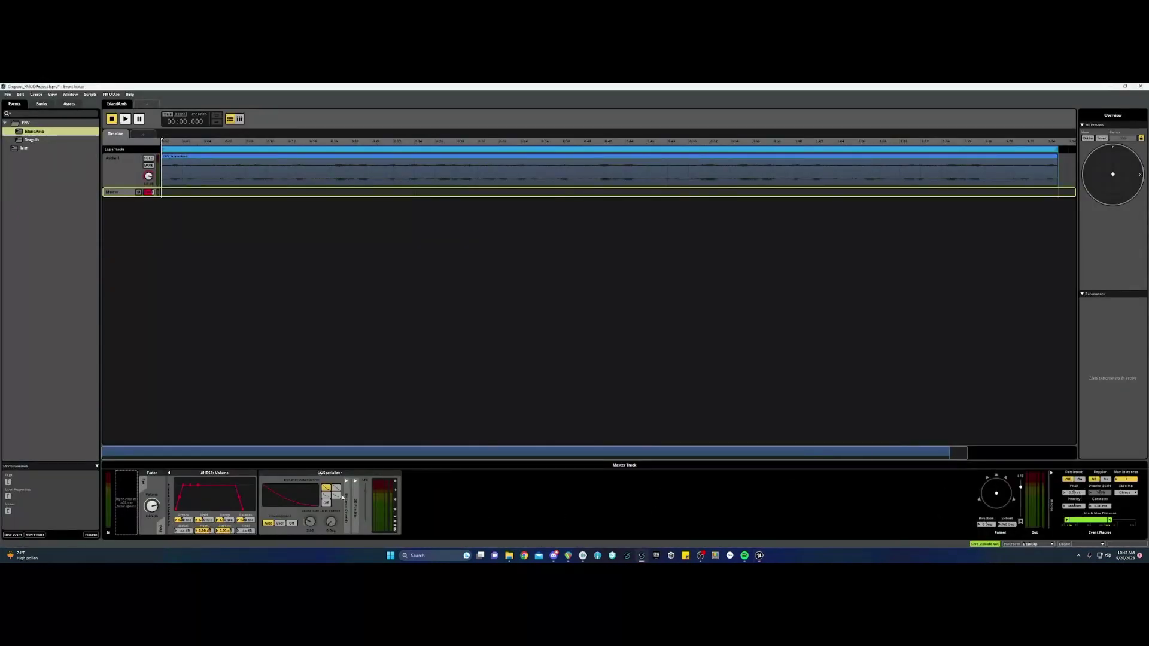
click(332, 474)
click(279, 524)
drag(309, 523, 309, 516)
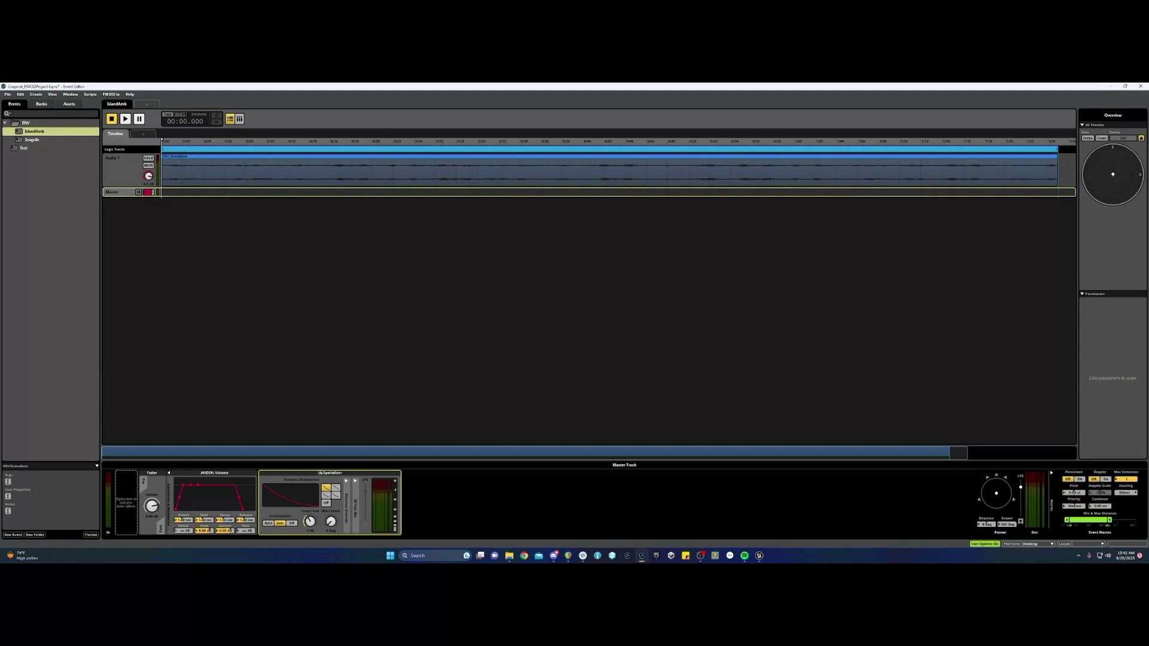
drag(310, 521, 310, 510)
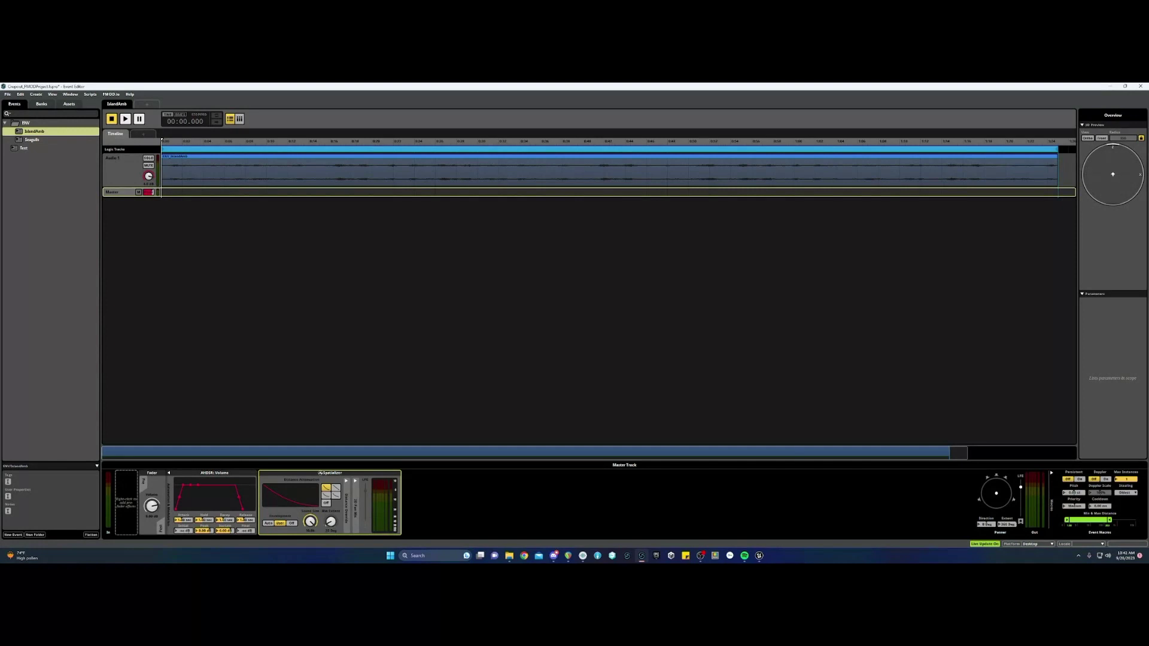
drag(331, 522, 331, 492)
Listen to the adjusted ambience in the running Unreal level and inspect the Seagulls event's spatializer in FMOD Studio.
click(760, 556)
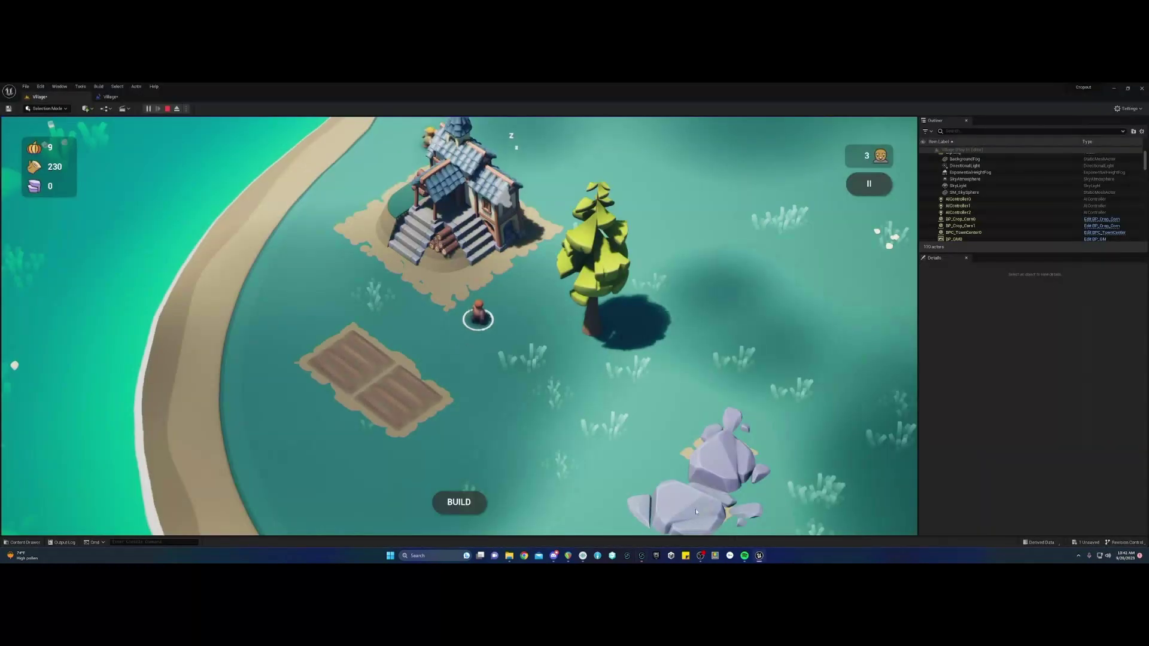
click(643, 558)
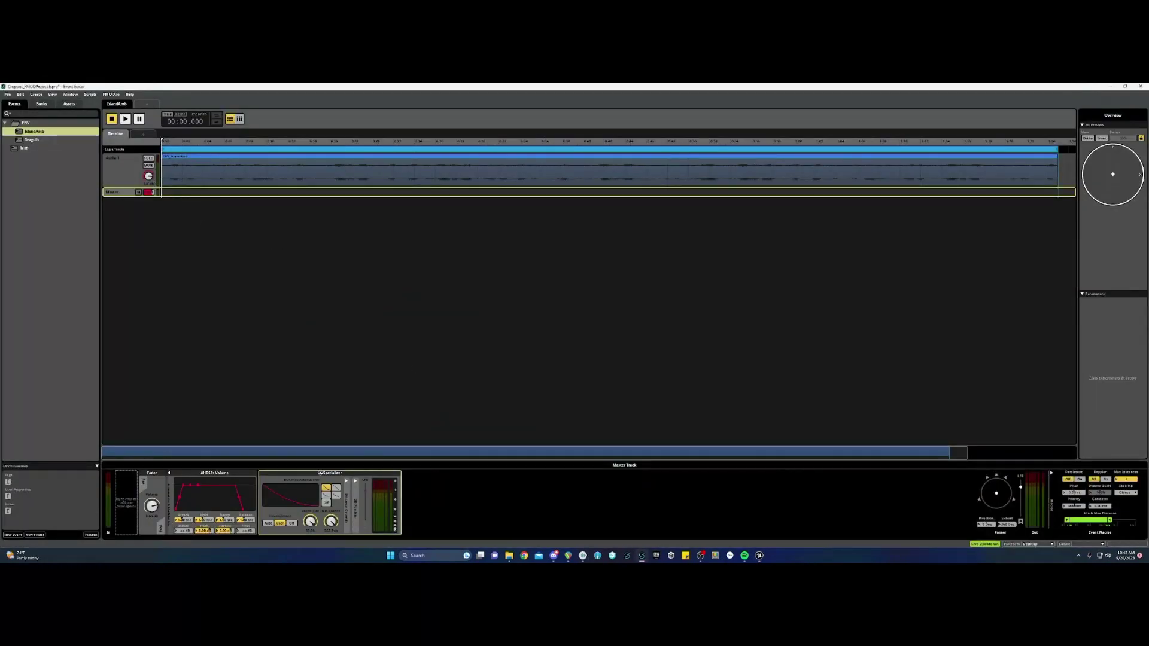
click(32, 140)
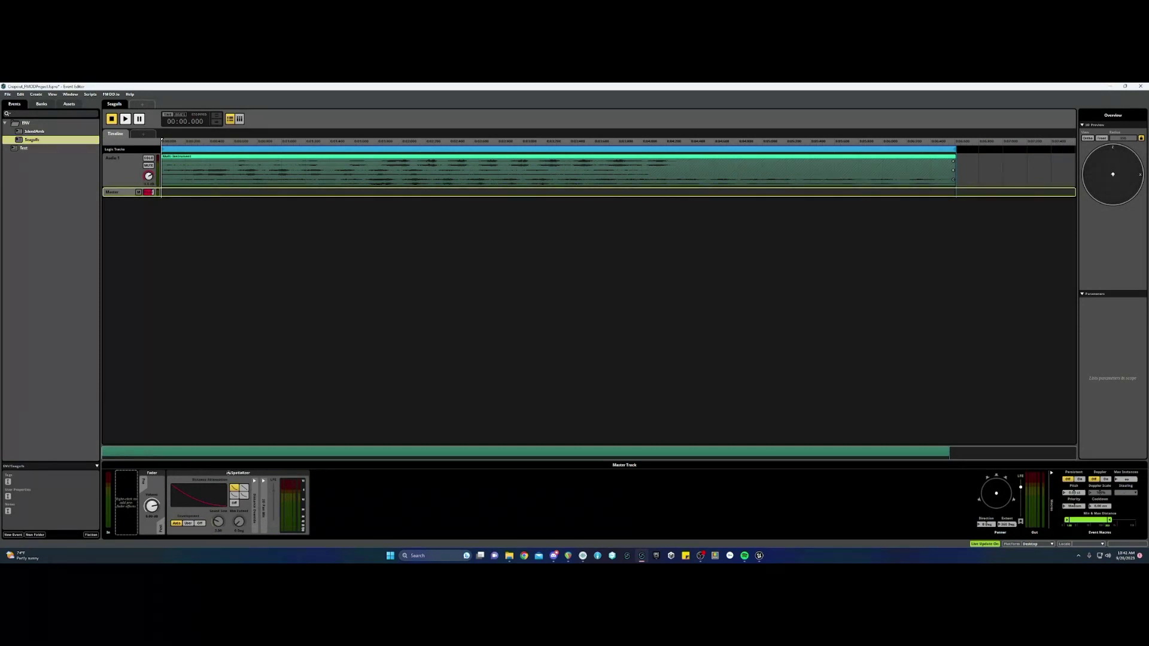
Return to Unreal, restart the game with Play Again, and move across the island at different zoom distances to check the ambience and seagulls.
click(759, 555)
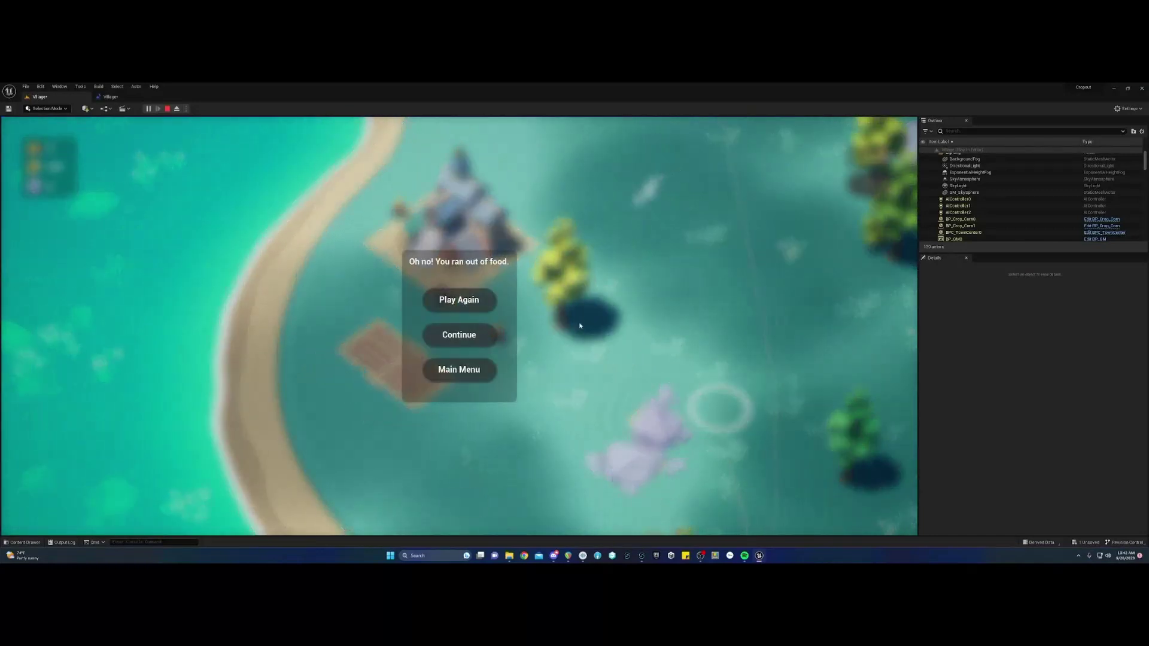
click(467, 303)
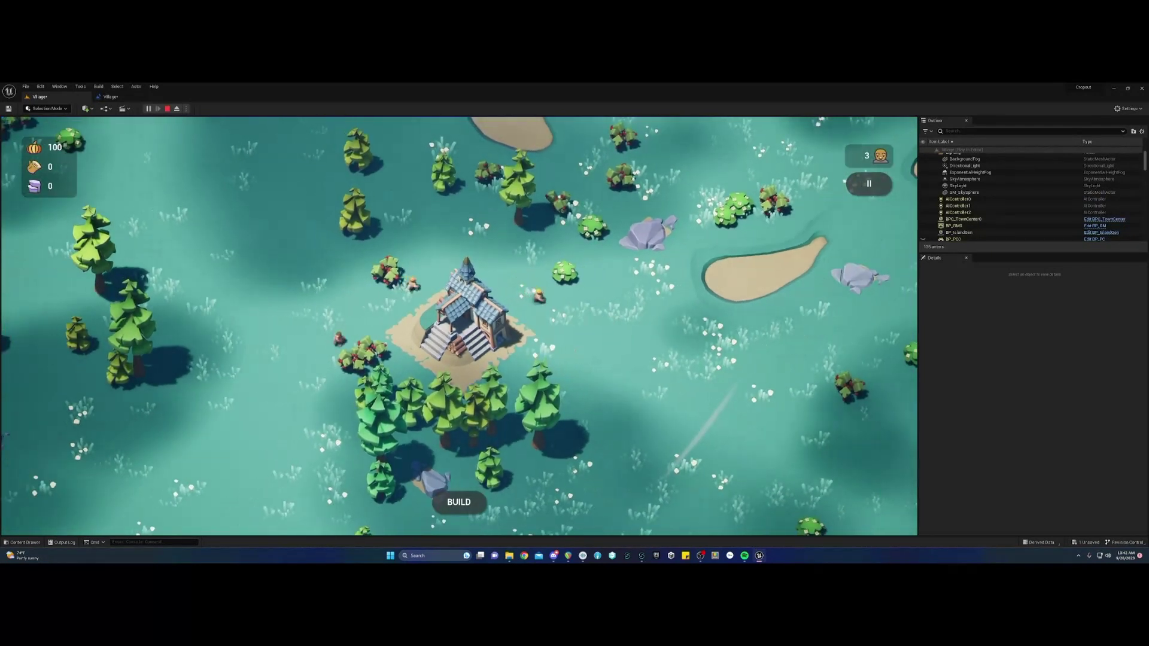
drag(463, 323, 712, 383)
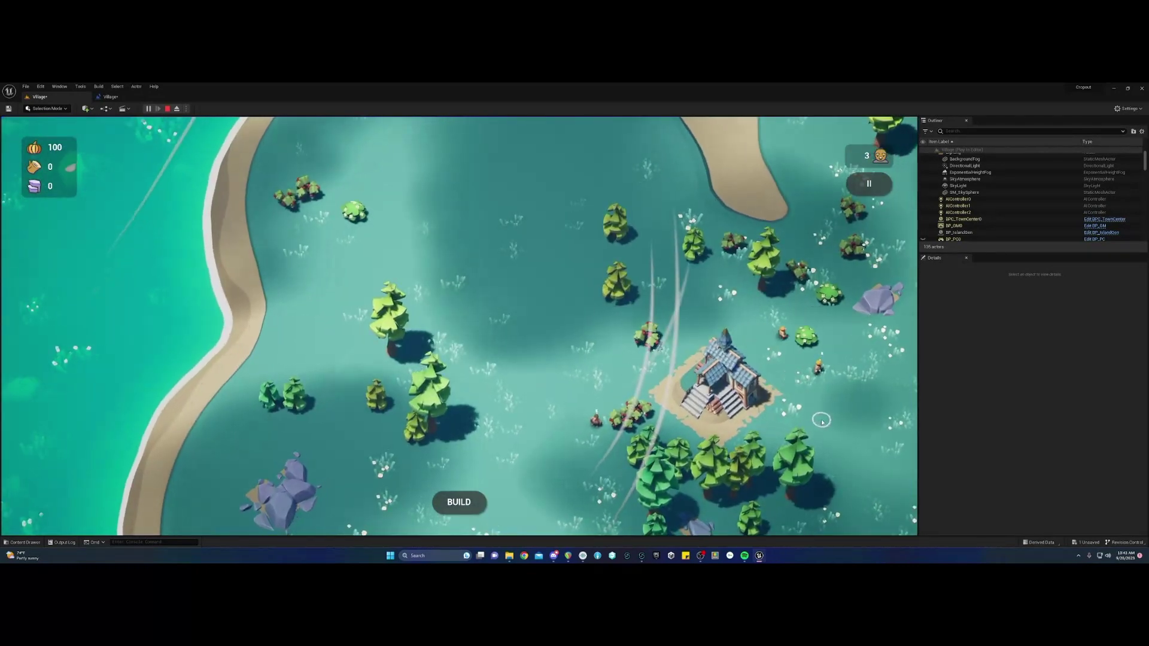
drag(821, 423, 471, 428)
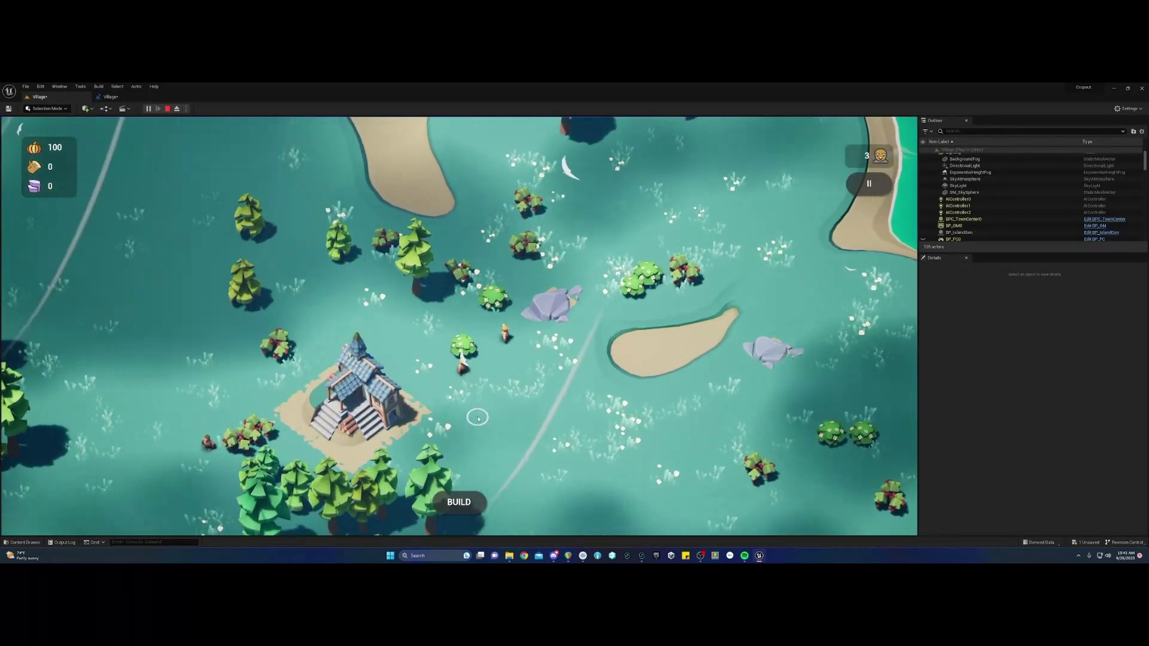
scroll(473, 422, up, 3)
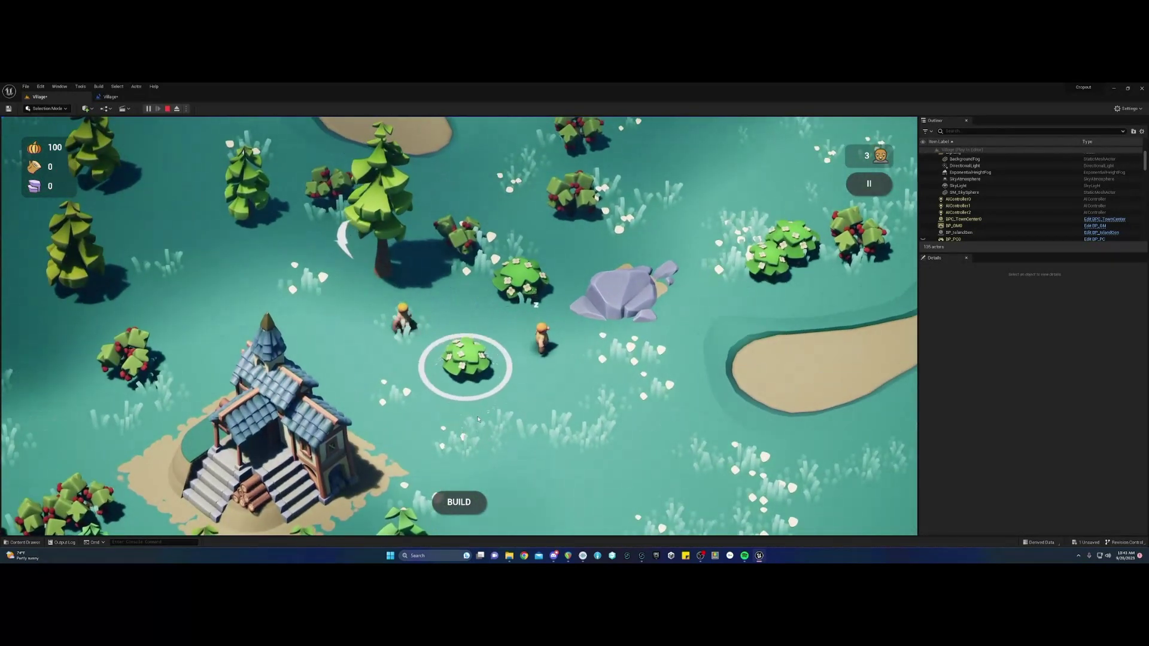
scroll(691, 480, up, 3)
drag(690, 480, 622, 244)
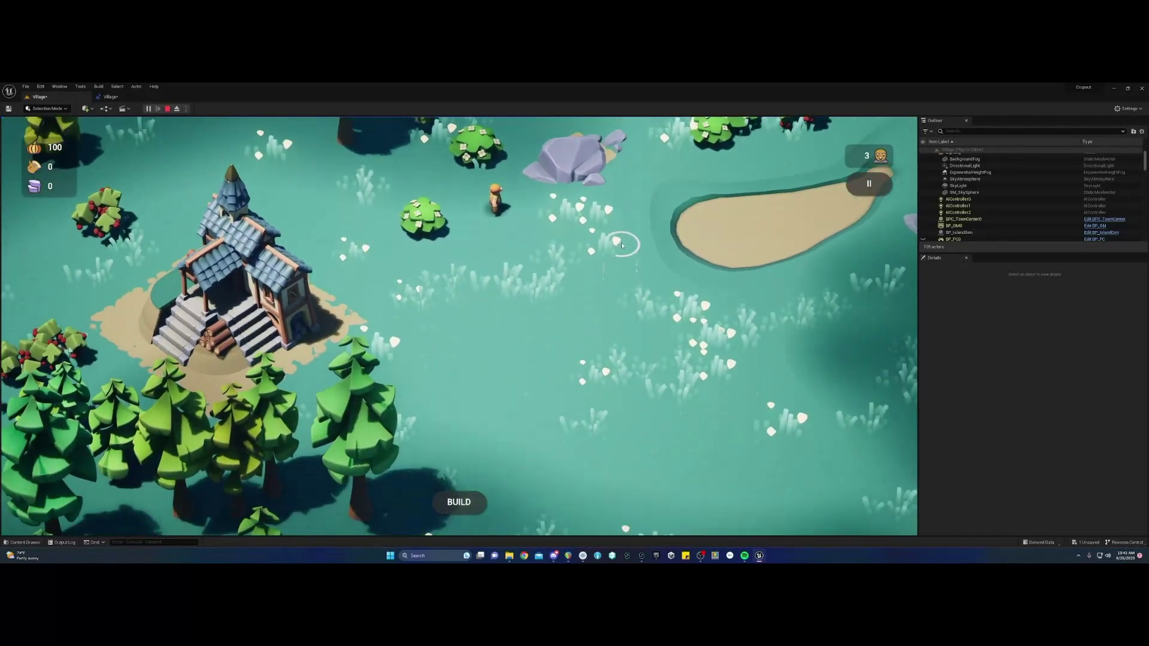
drag(522, 337, 645, 223)
scroll(649, 222, down, 3)
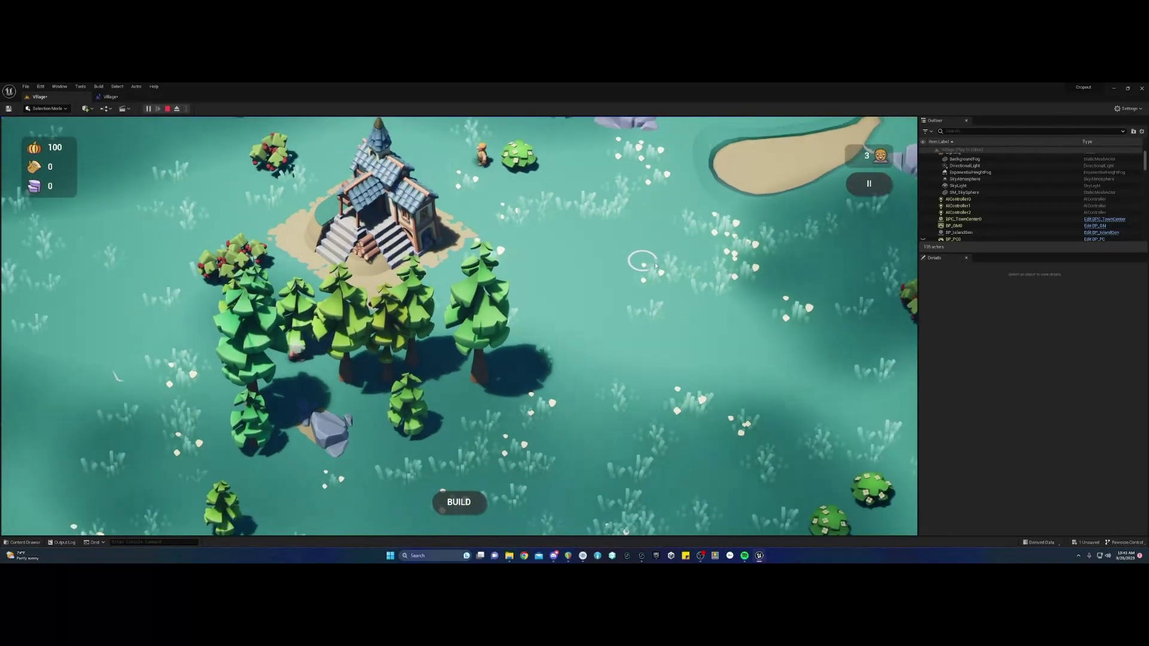
drag(673, 283, 336, 287)
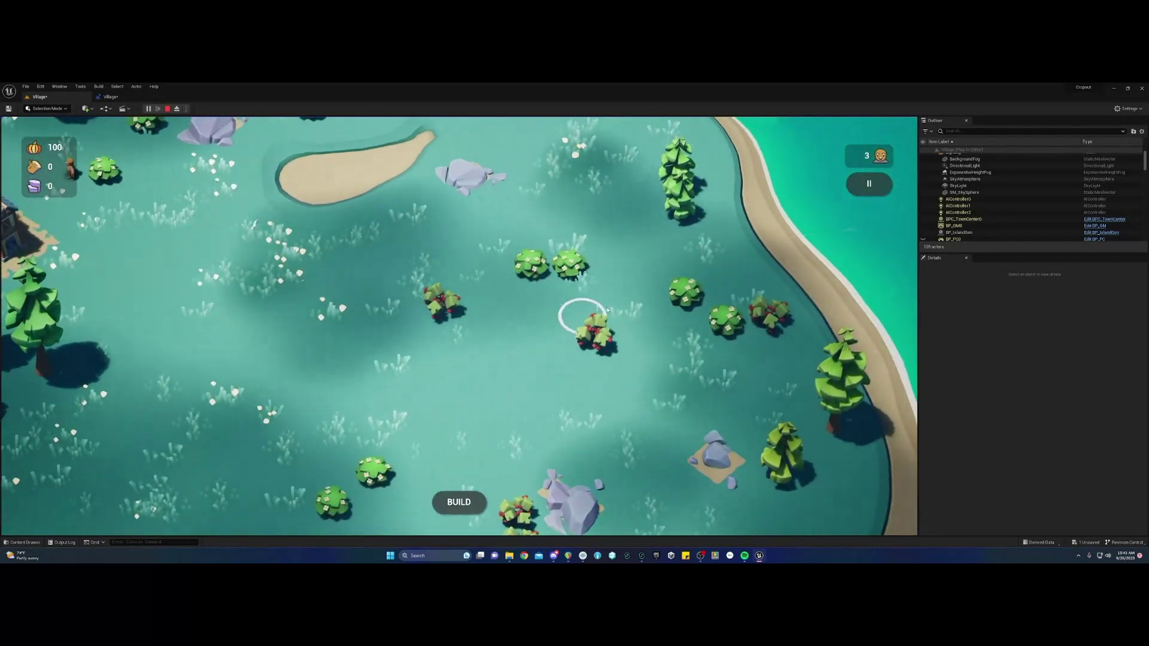
drag(593, 305, 1009, 278)
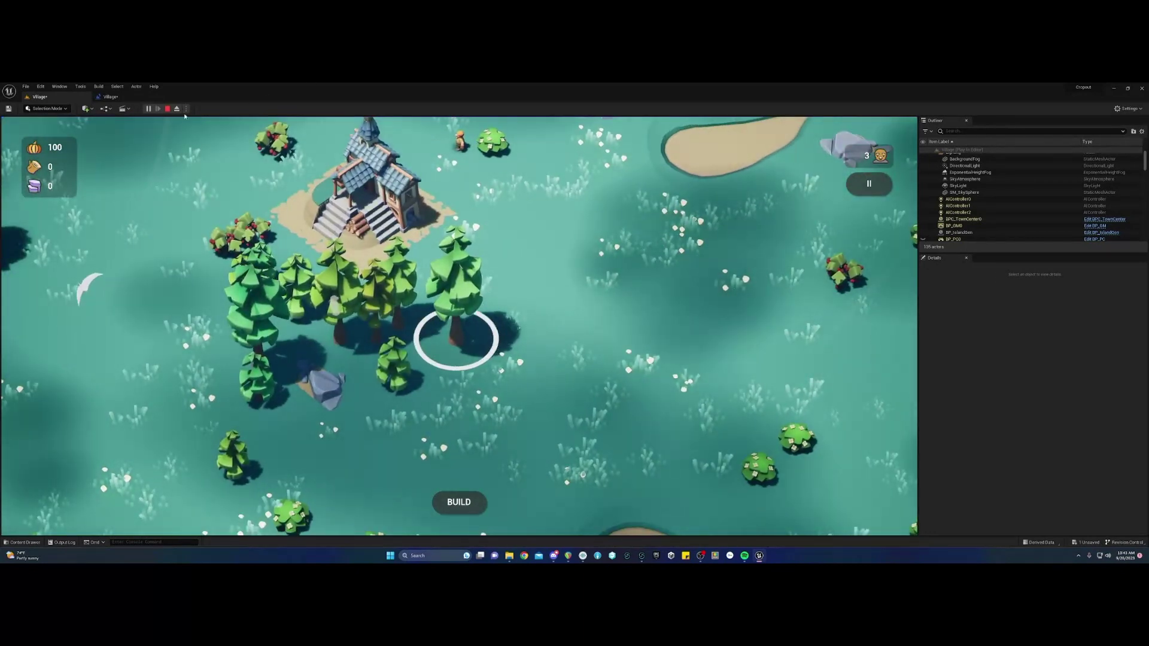